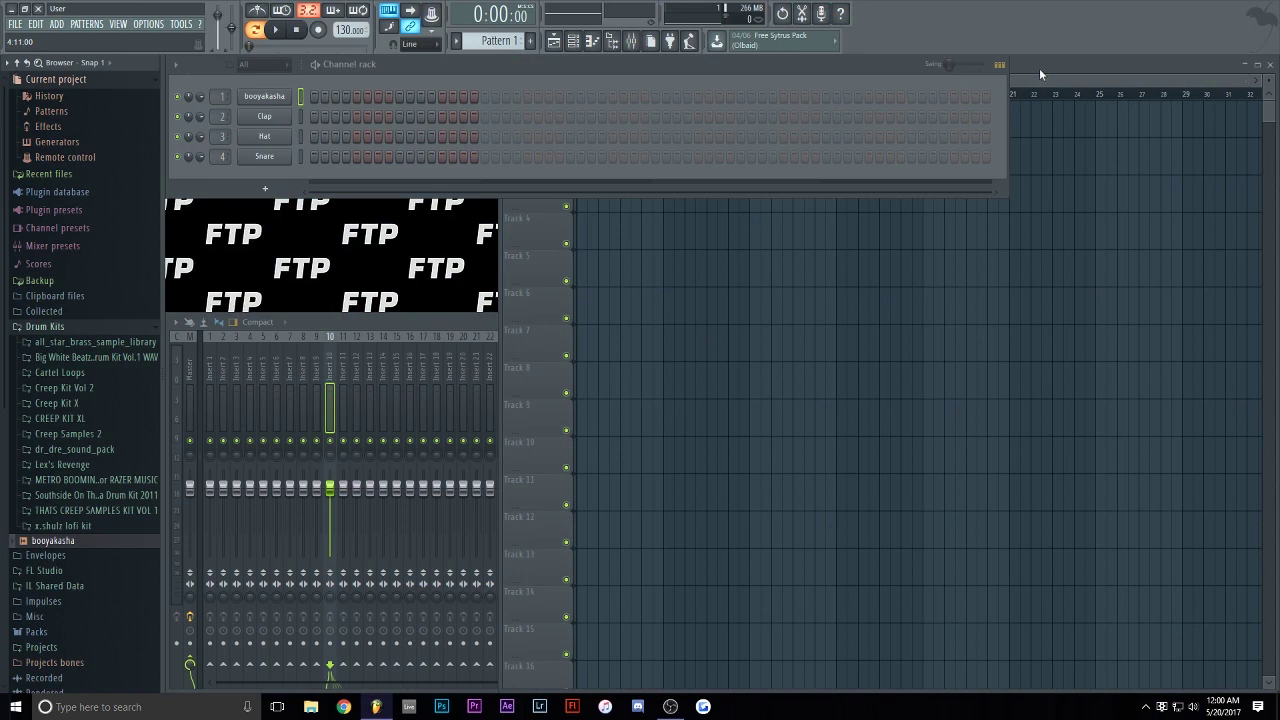
{"action": "left_click", "coordinate": [1038, 65]}
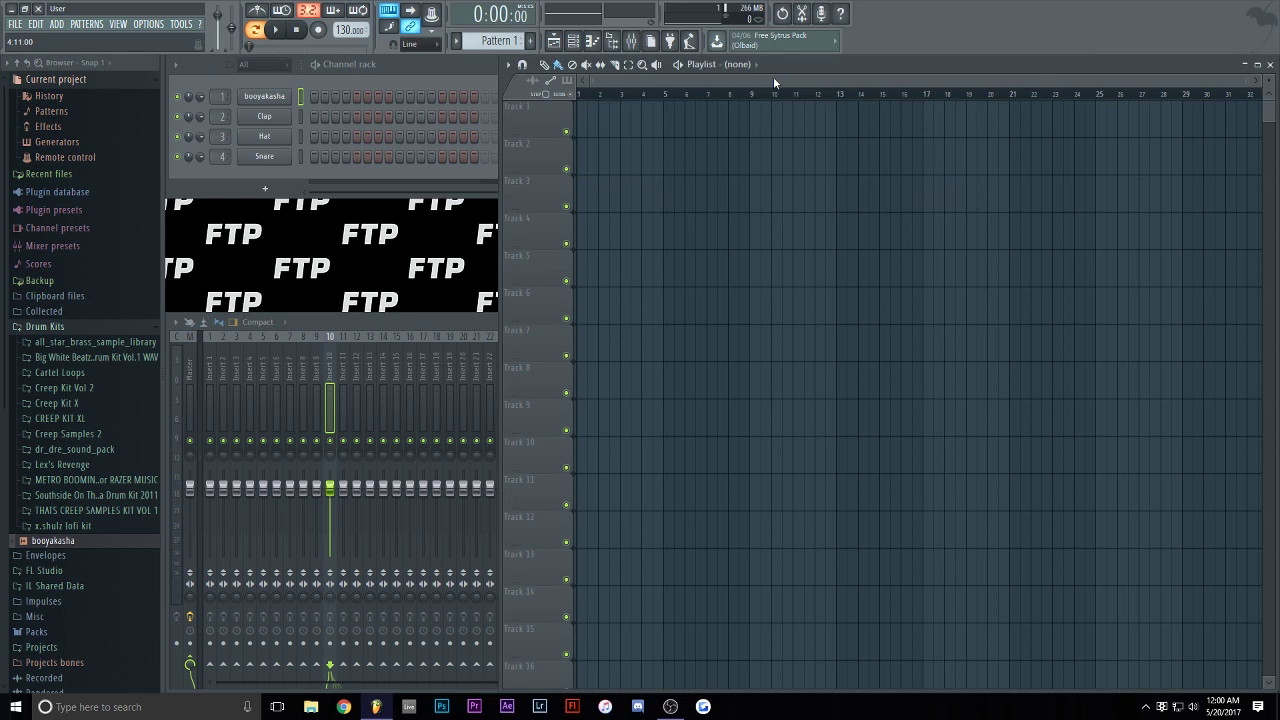
{"action": "key", "text": "F6"}
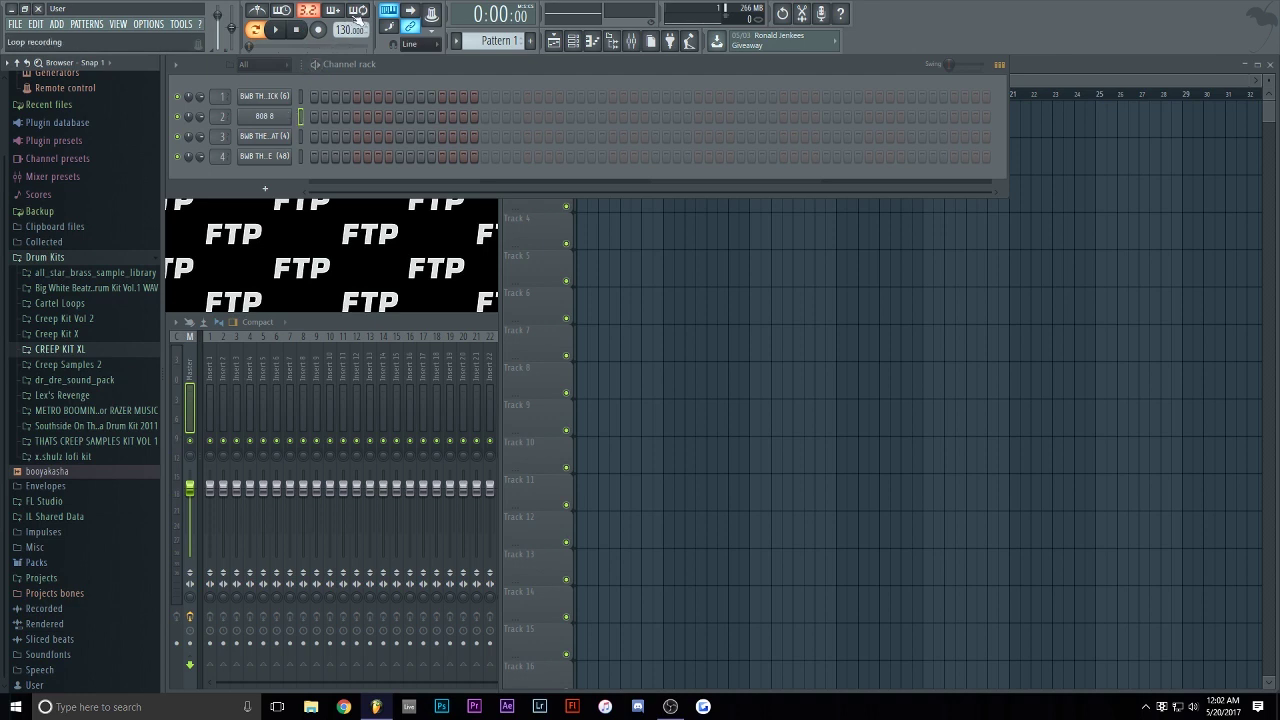
- Set the project tempo to 120 BPM and add a reFX Nexus instrument channel
{"action": "right_click", "coordinate": [352, 28]}
{"action": "left_click", "coordinate": [505, 100]}
{"action": "left_click", "coordinate": [265, 188]}
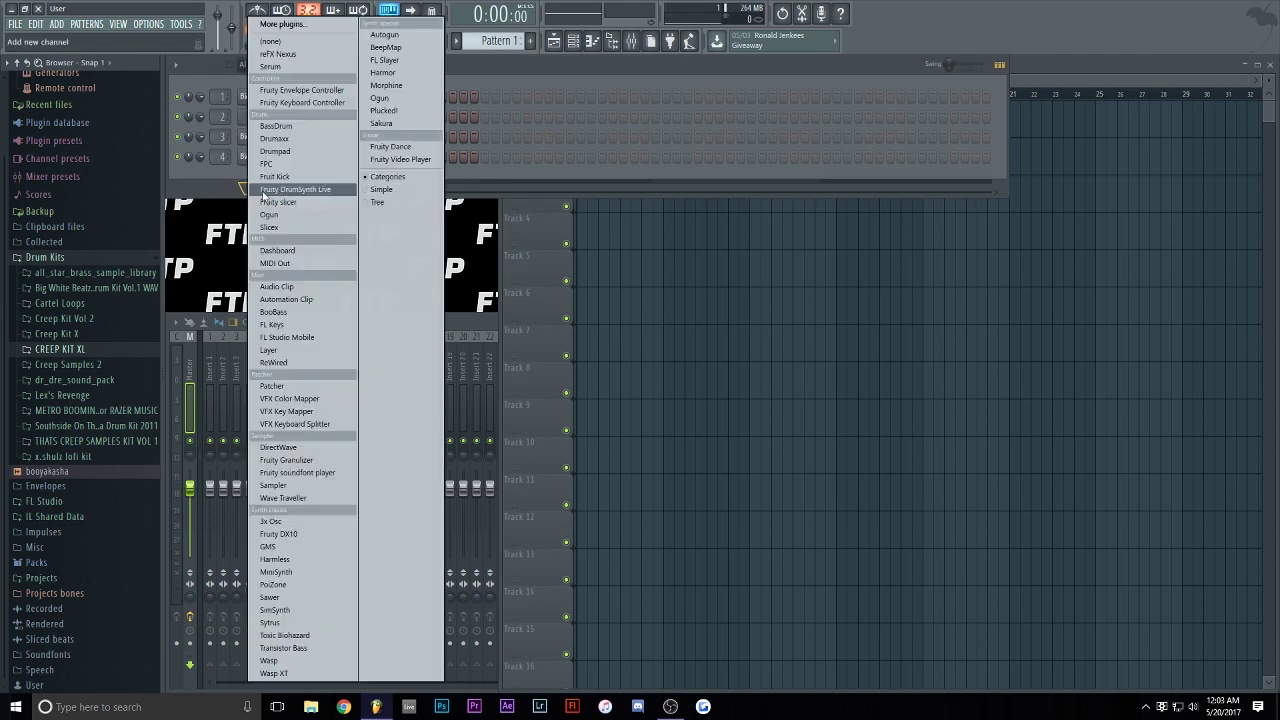
{"action": "left_click", "coordinate": [300, 187]}
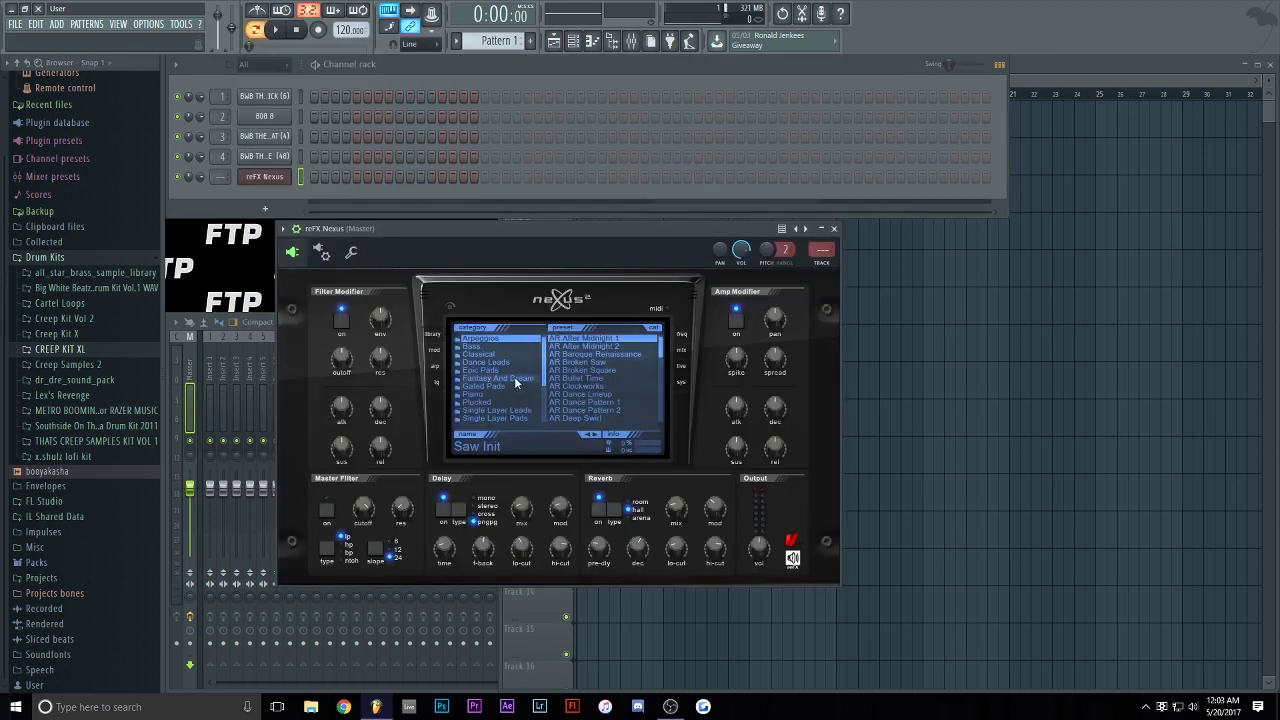
- Browse the Nexus sound categories and load the preset PL Hands Up Bells 1 from the Plucked category
{"action": "scroll", "coordinate": [512, 380], "scroll_direction": "down", "scroll_amount": 2}
{"action": "left_click", "coordinate": [498, 376]}
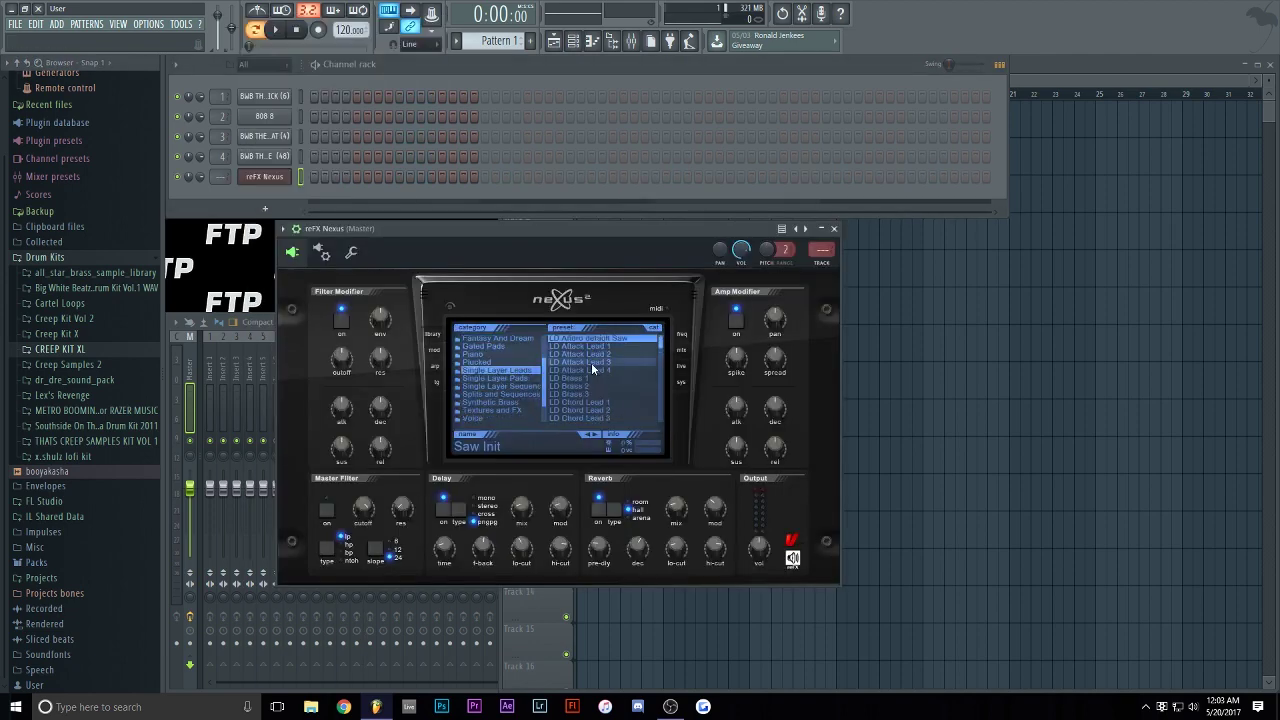
{"action": "scroll", "coordinate": [591, 362], "scroll_direction": "down", "scroll_amount": 3}
{"action": "left_click", "coordinate": [600, 418]}
{"action": "left_click", "coordinate": [477, 362]}
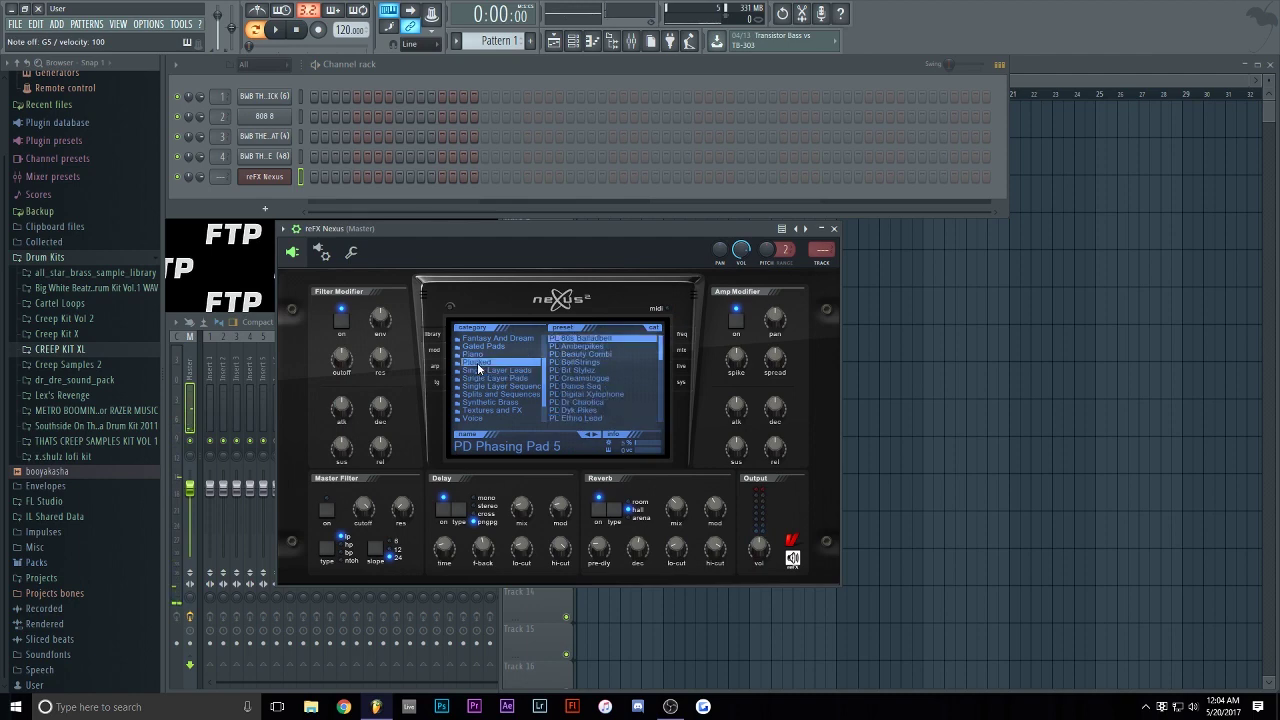
{"action": "scroll", "coordinate": [605, 388], "scroll_direction": "down", "scroll_amount": 3}
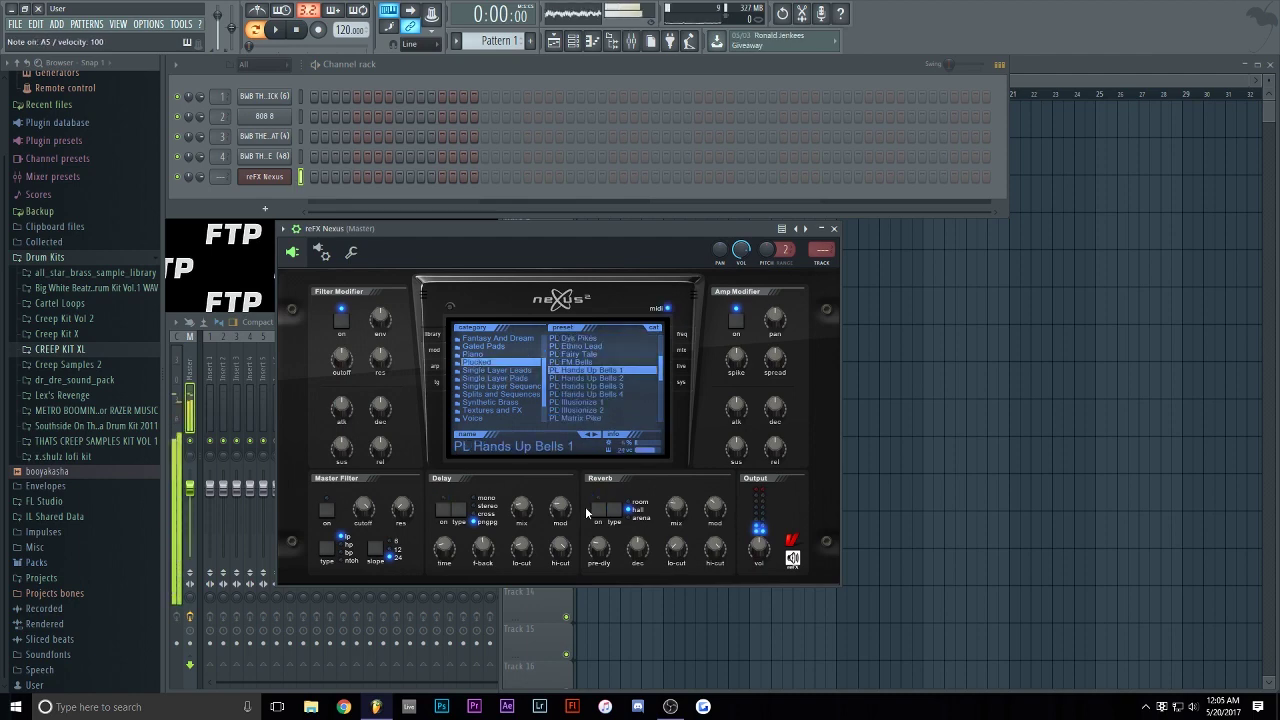
{"action": "left_click", "coordinate": [583, 370]}
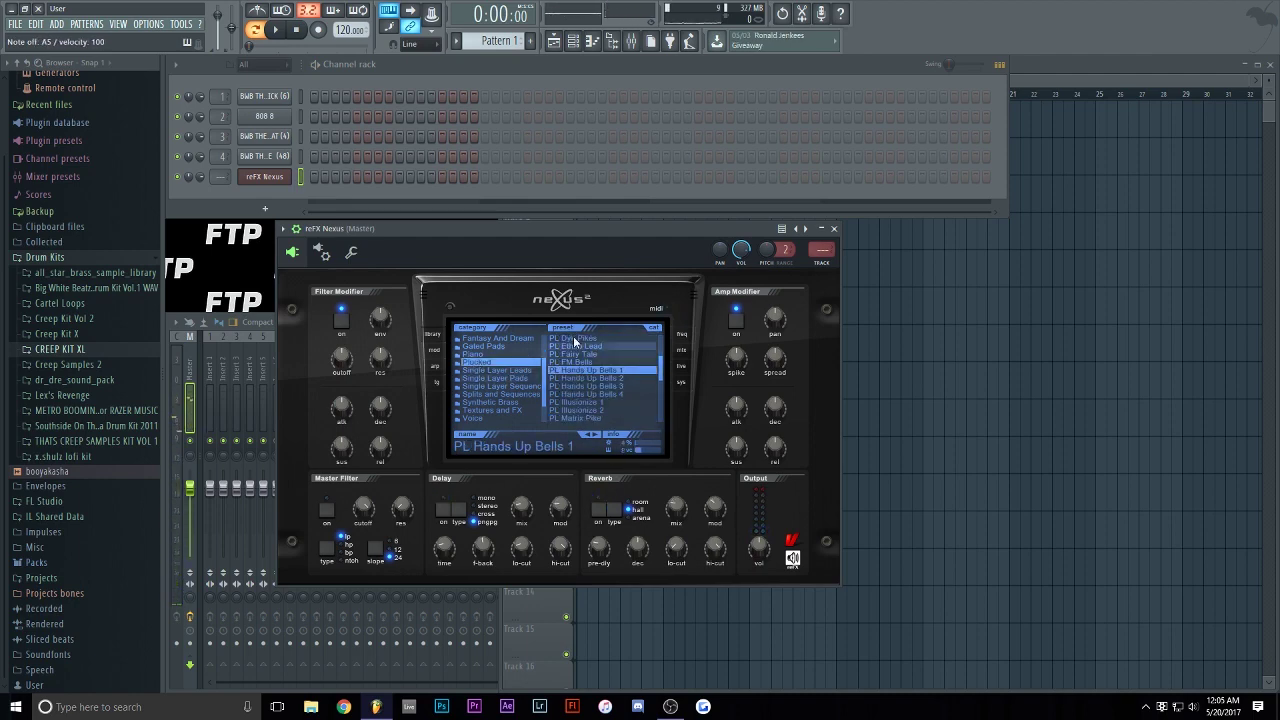
- Add a second reFX Nexus instrument channel to the channel rack
{"action": "left_click", "coordinate": [265, 208]}
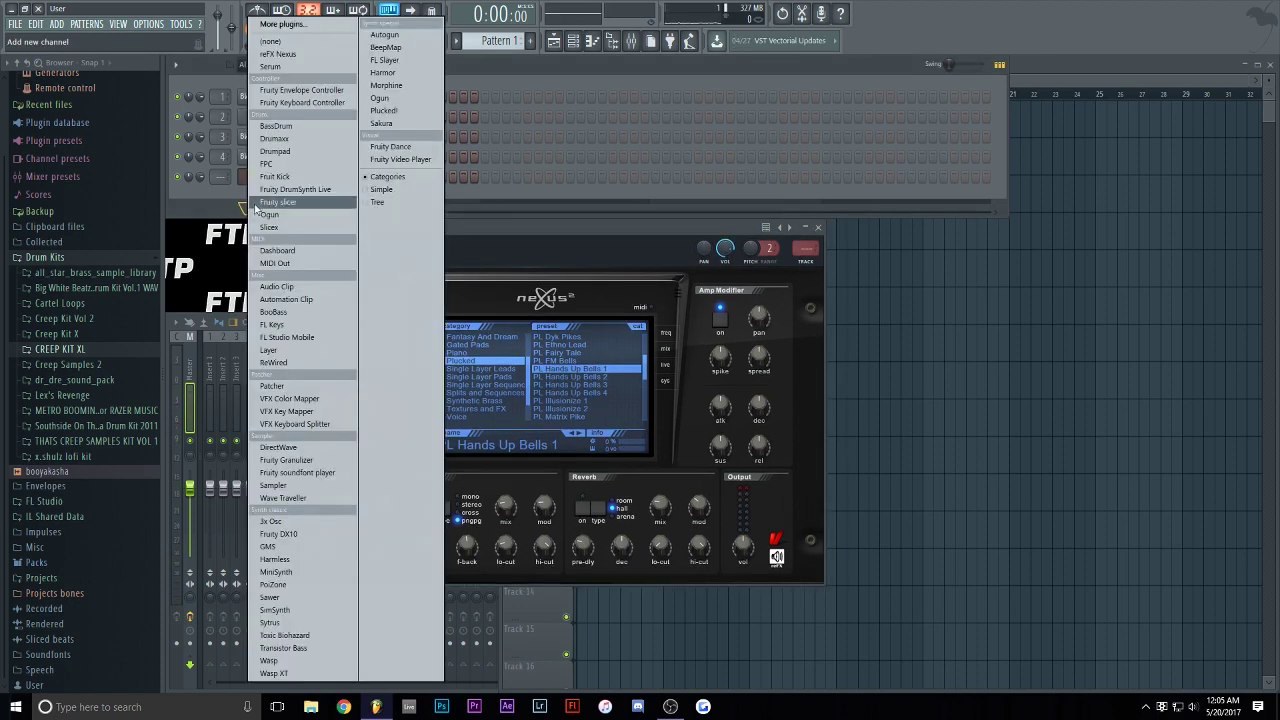
{"action": "left_click", "coordinate": [280, 57]}
{"action": "left_click", "coordinate": [264, 194]}
- In the first reFX Nexus channel's piano roll, place four consecutive eighth notes E6, C6, B5 and A5 from the start of bar 1
{"action": "right_click", "coordinate": [289, 175]}
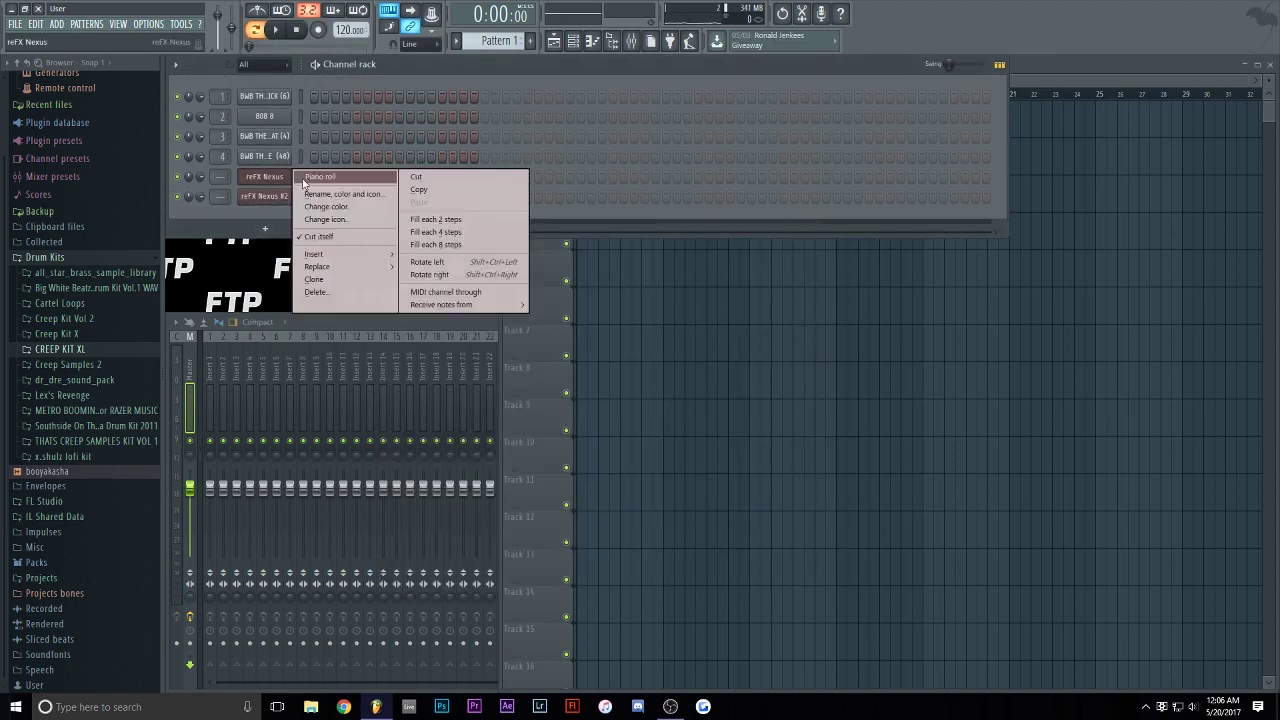
{"action": "left_click", "coordinate": [305, 180]}
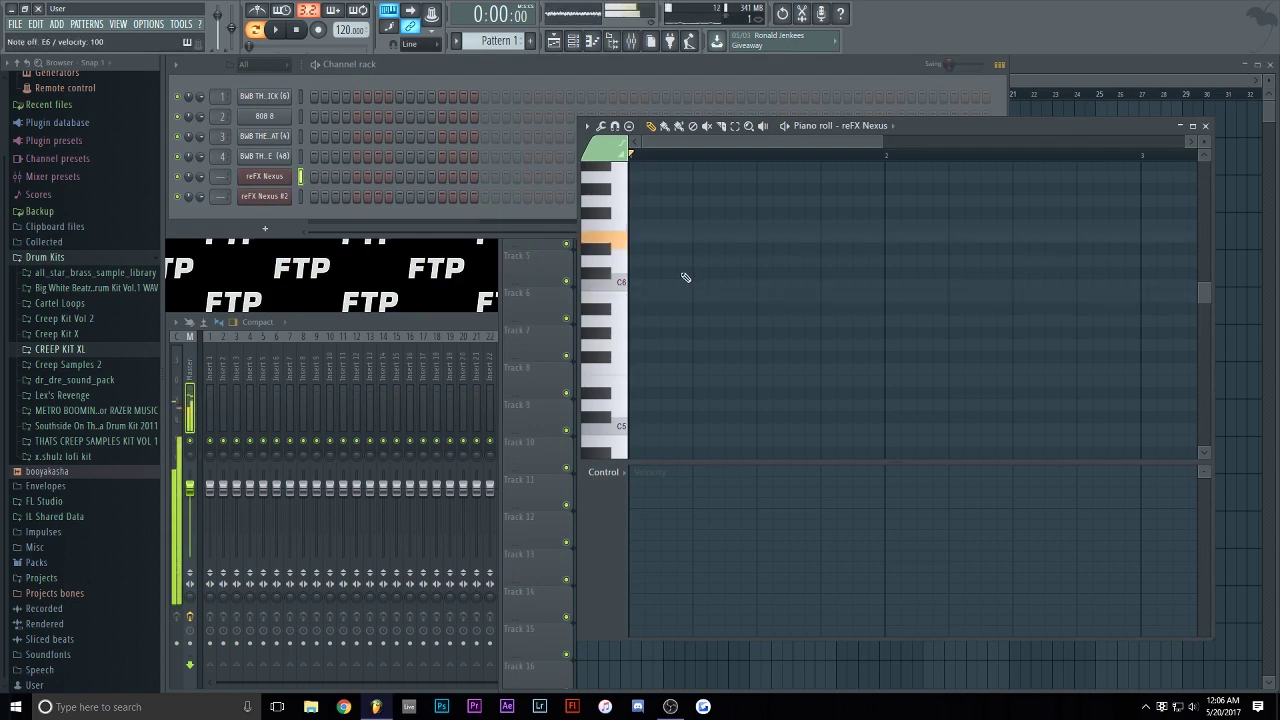
{"action": "scroll", "coordinate": [654, 341], "scroll_direction": "up", "scroll_amount": 2}
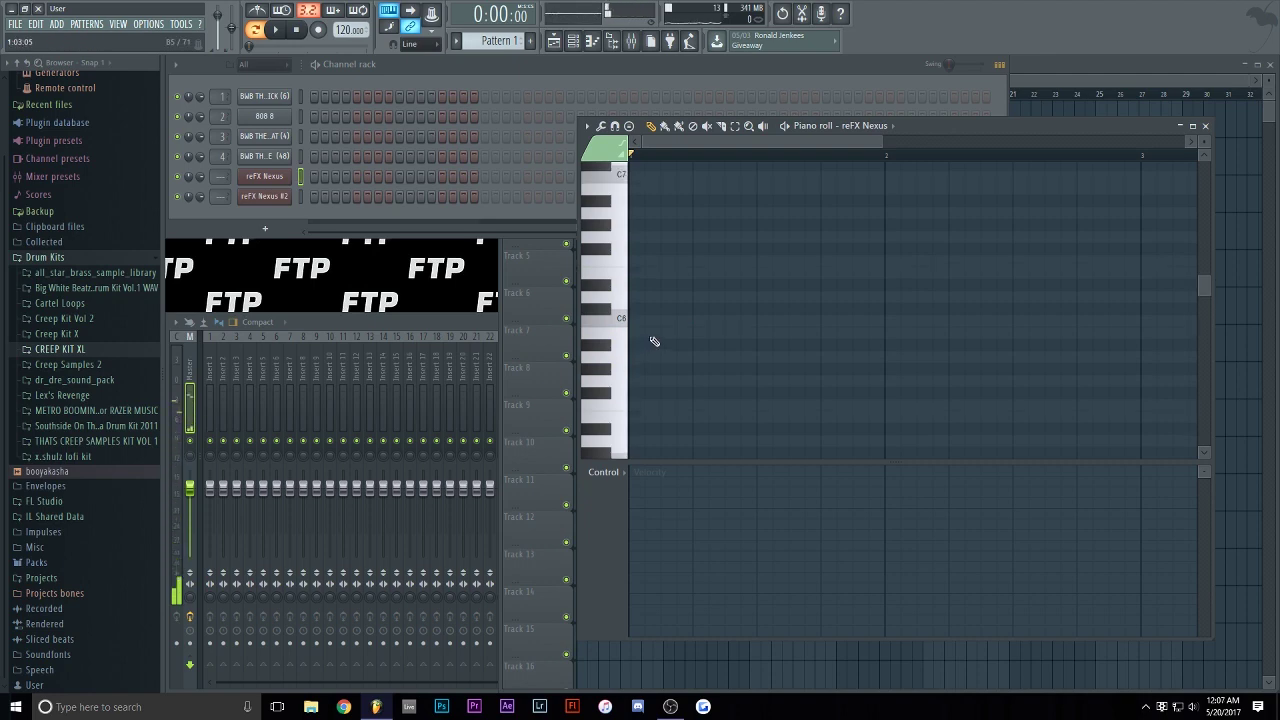
{"action": "left_click", "coordinate": [634, 272]}
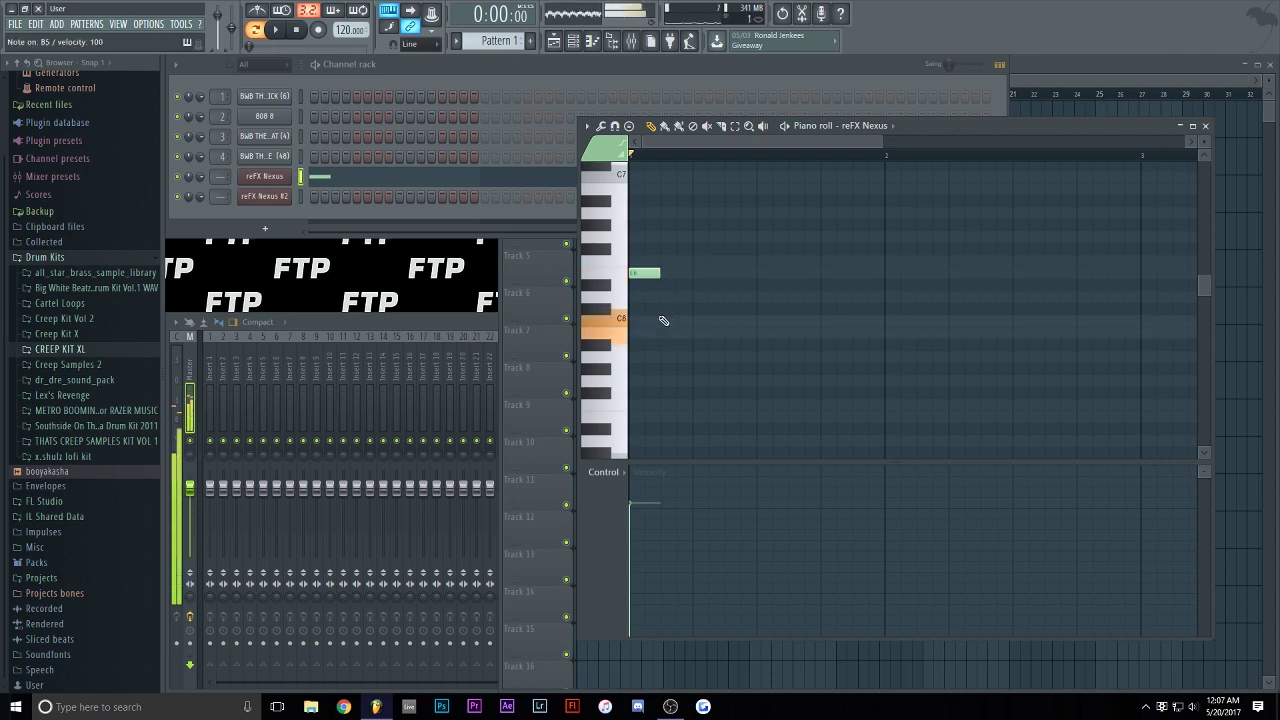
{"action": "left_click", "coordinate": [666, 321]}
{"action": "left_click", "coordinate": [693, 334]}
{"action": "left_click", "coordinate": [730, 357]}
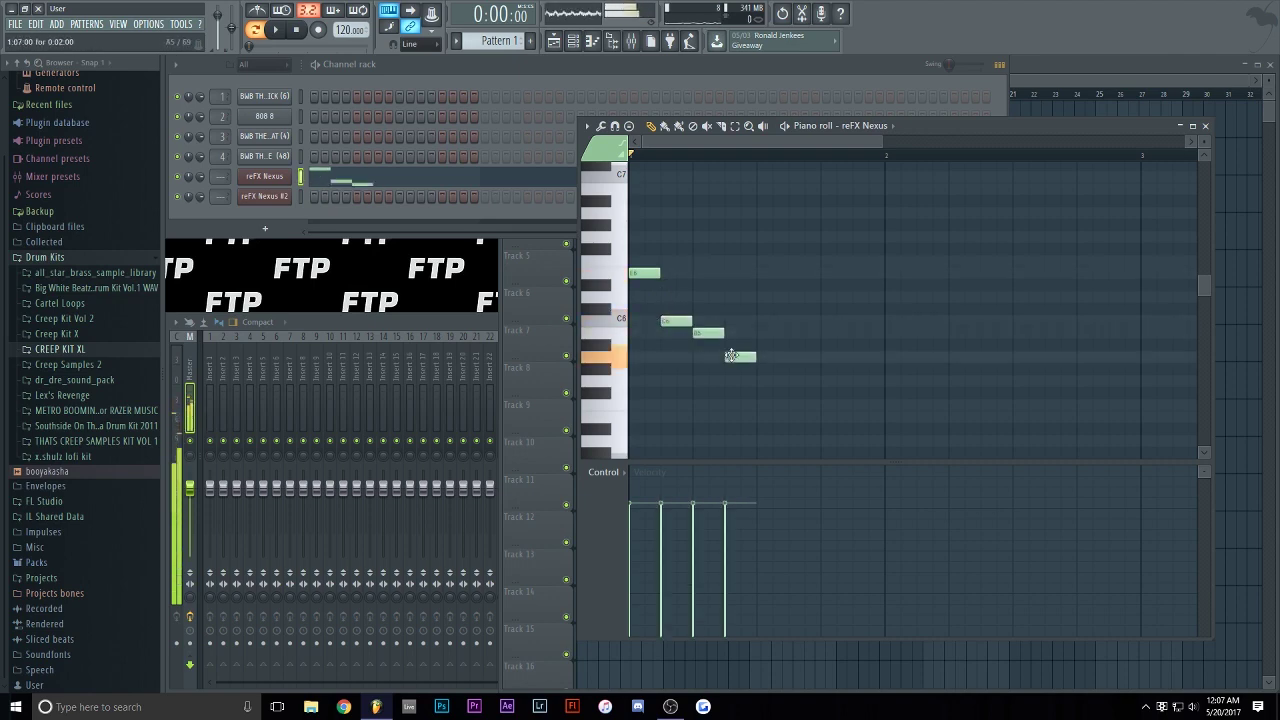
- Repeat the E6, C6, B5, A5 figure in the second half of bar 1 and briefly play the pattern
{"action": "left_click", "coordinate": [765, 273]}
{"action": "left_click", "coordinate": [796, 321]}
{"action": "left_click", "coordinate": [828, 333]}
{"action": "left_click", "coordinate": [862, 357]}
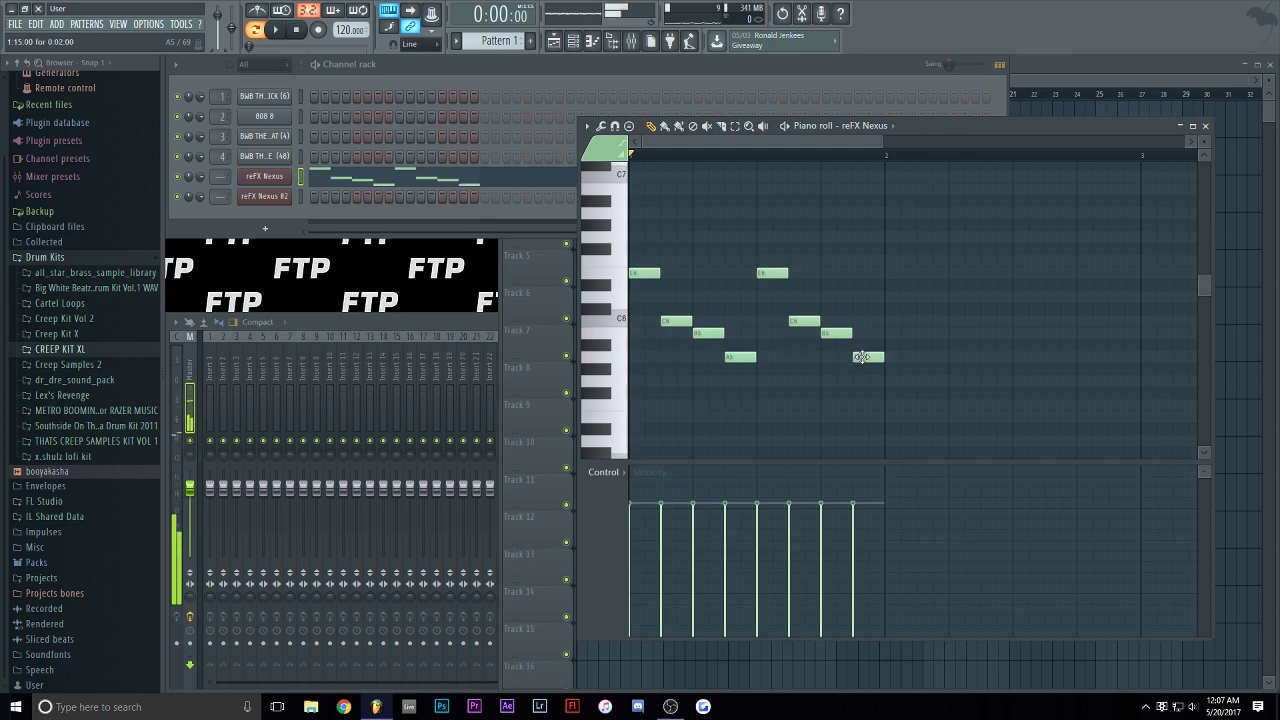
{"action": "key", "text": "space"}
{"action": "key", "text": "space"}
- Fill bar 2 with two more rounds of the E6, C6, B5, A5 eighth-note figure
{"action": "left_click", "coordinate": [890, 273]}
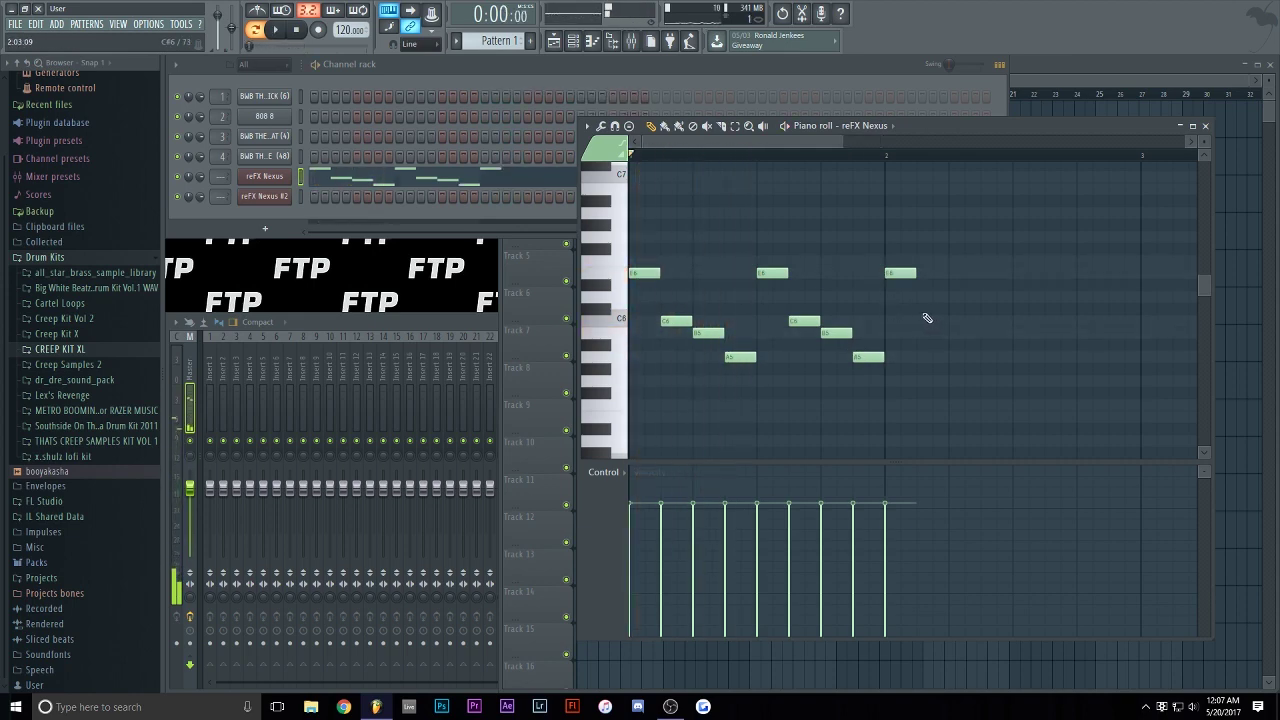
{"action": "left_click", "coordinate": [922, 321]}
{"action": "left_click", "coordinate": [955, 333]}
{"action": "left_click", "coordinate": [997, 357]}
{"action": "left_click", "coordinate": [1022, 273]}
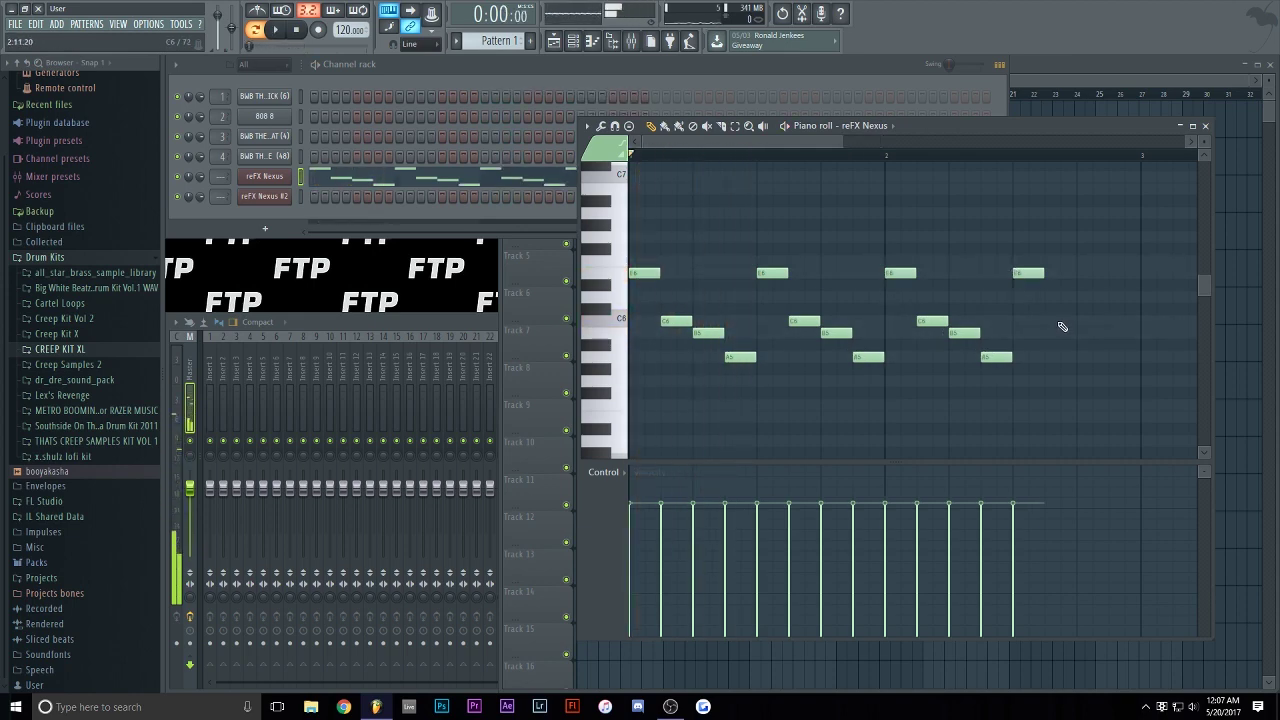
{"action": "left_click", "coordinate": [1054, 321]}
{"action": "left_click", "coordinate": [1098, 333]}
{"action": "left_click_drag", "start_coordinate": [1098, 336], "coordinate": [1080, 336]}
{"action": "left_click", "coordinate": [1111, 357]}
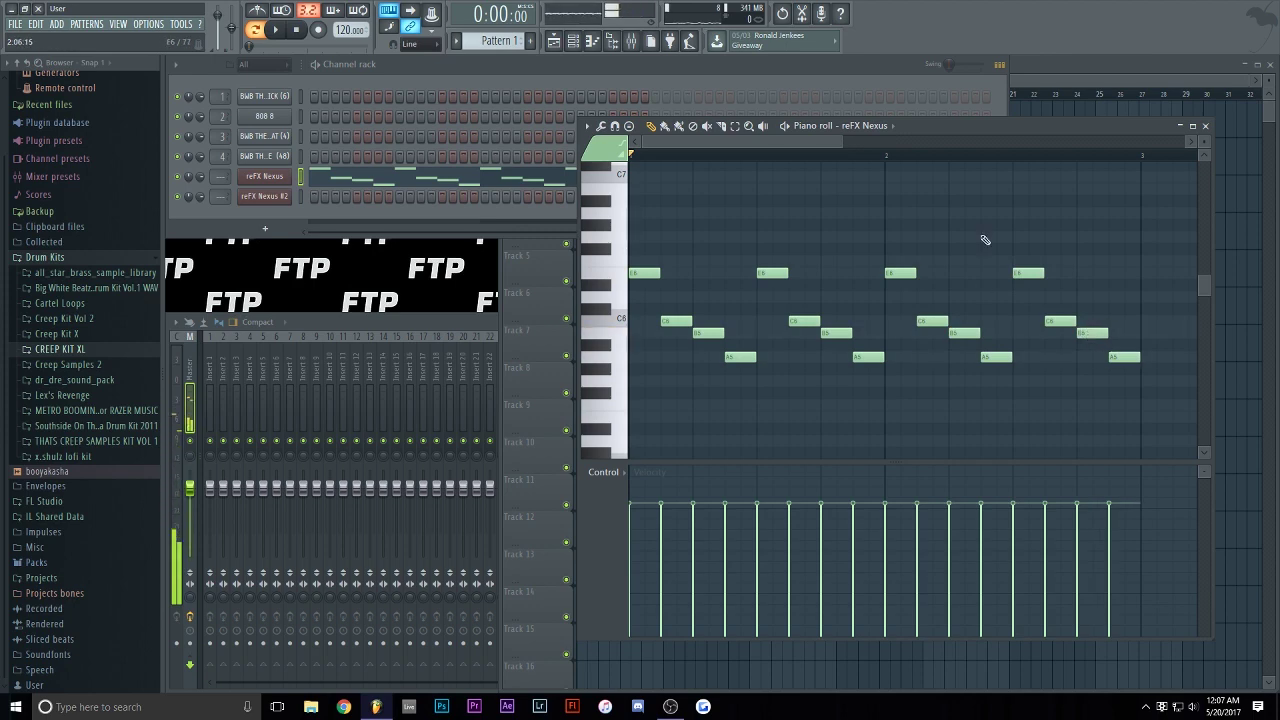
- Duplicate the two-bar melody into bars 3 and 4, and lower the final notes of bars 2 and 4 to G5 during playback
{"action": "scroll", "coordinate": [909, 160], "scroll_direction": "down", "scroll_amount": 2}
{"action": "key", "text": "space"}
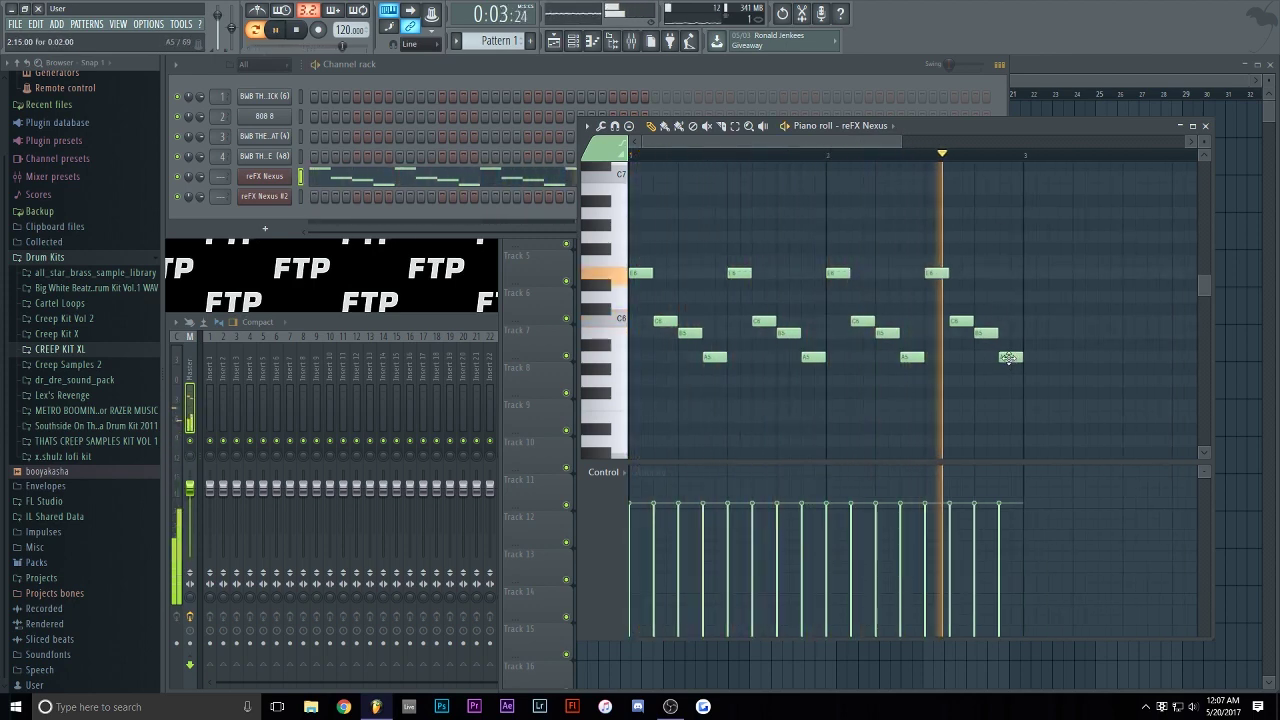
{"action": "scroll", "coordinate": [945, 160], "scroll_direction": "down", "scroll_amount": 1}
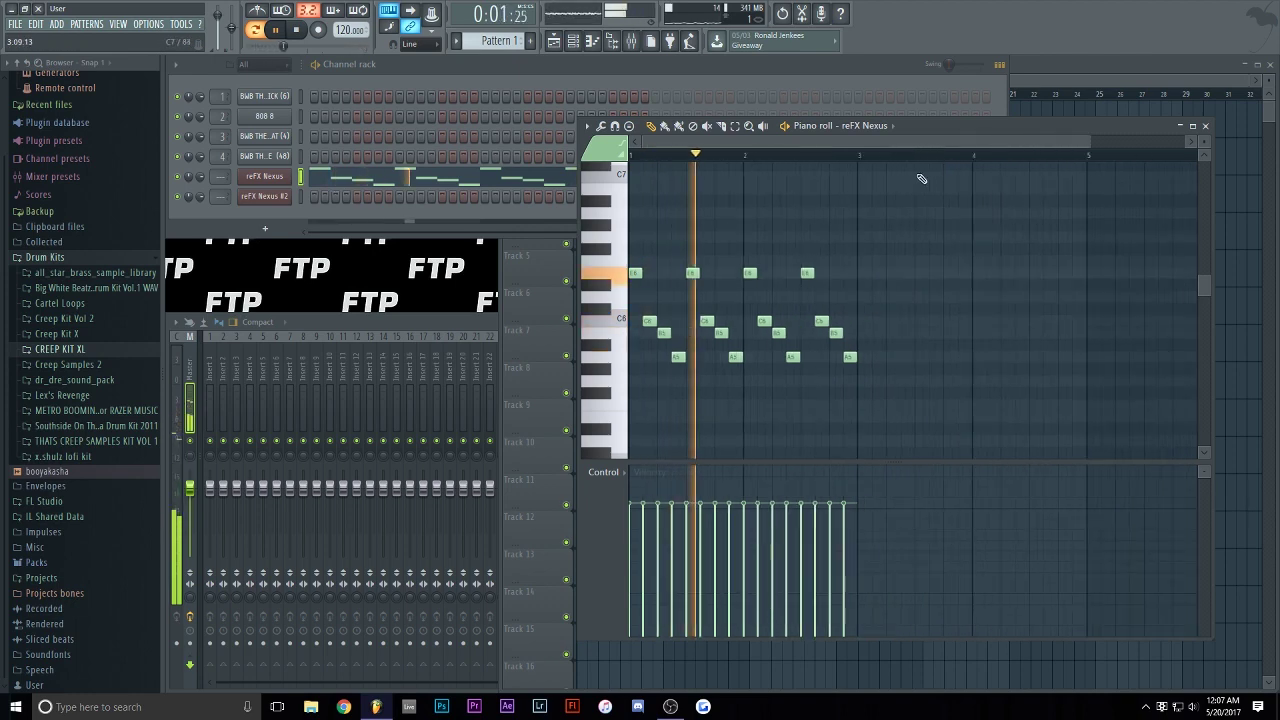
{"action": "key", "text": "ctrl+b"}
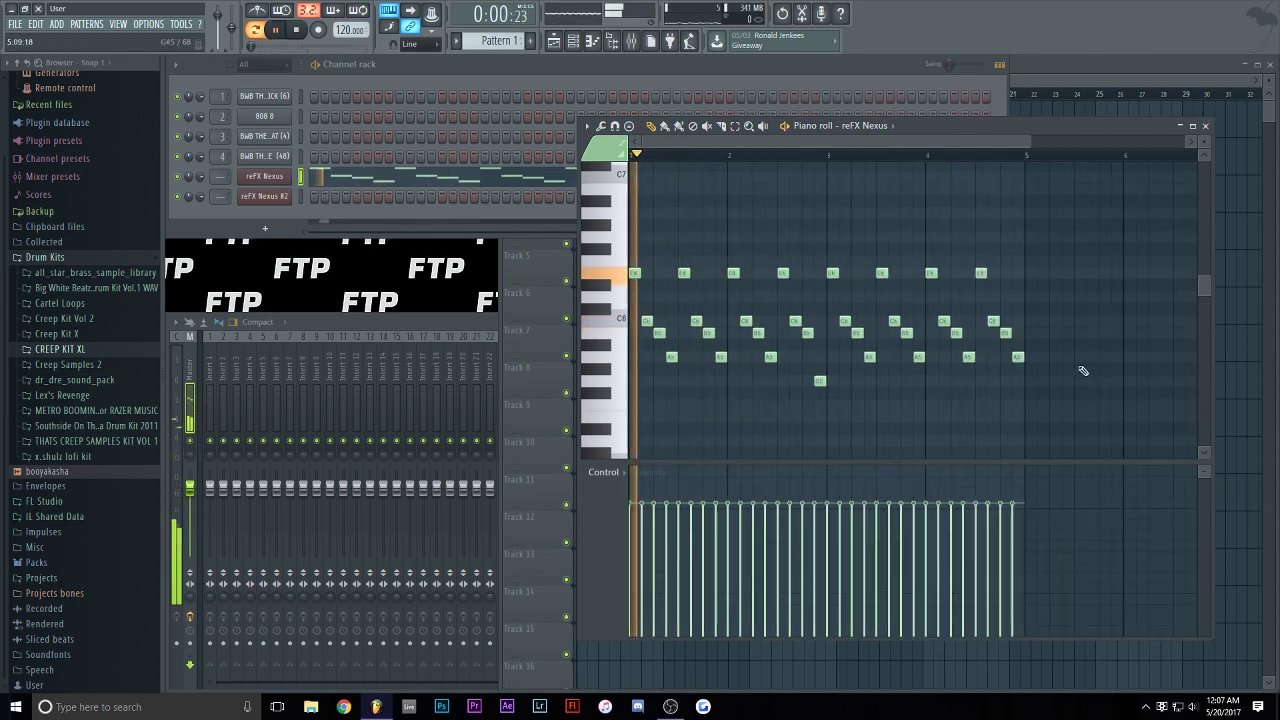
{"action": "left_click", "coordinate": [1016, 381]}
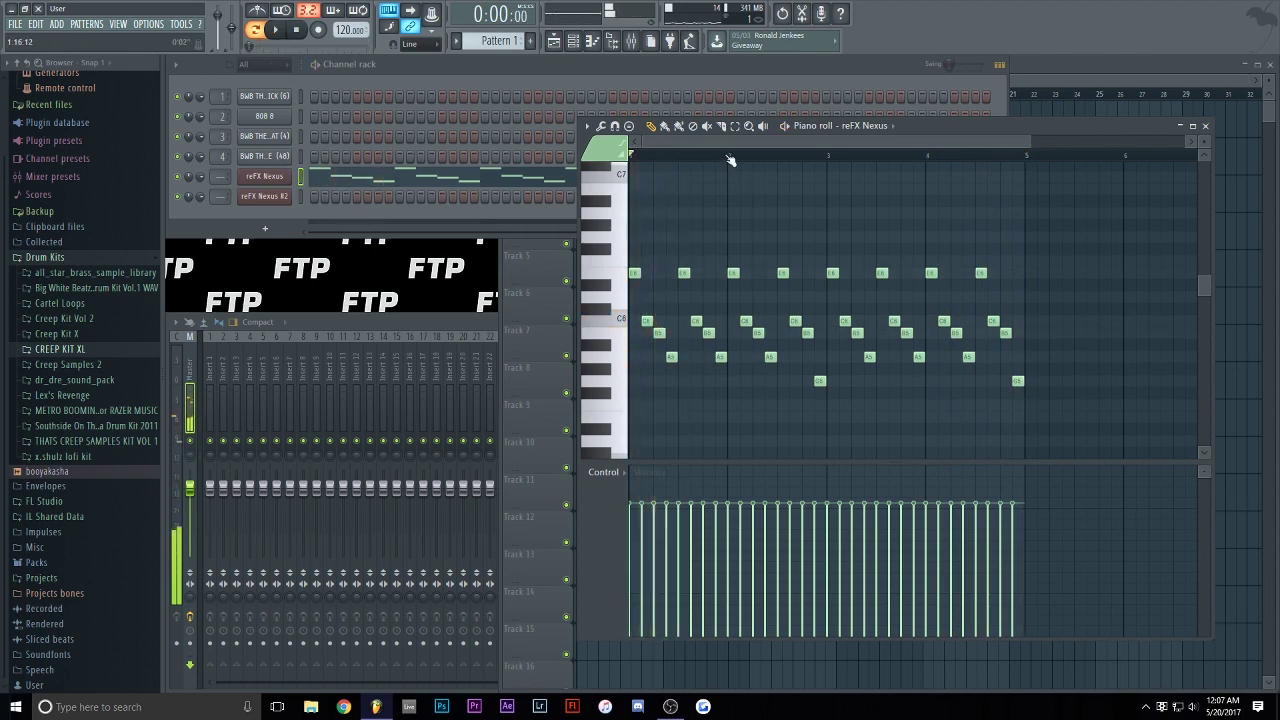
{"action": "key", "text": "space"}
- Copy all the melody notes into the piano roll of the second reFX Nexus channel
{"action": "key", "text": "ctrl+a"}
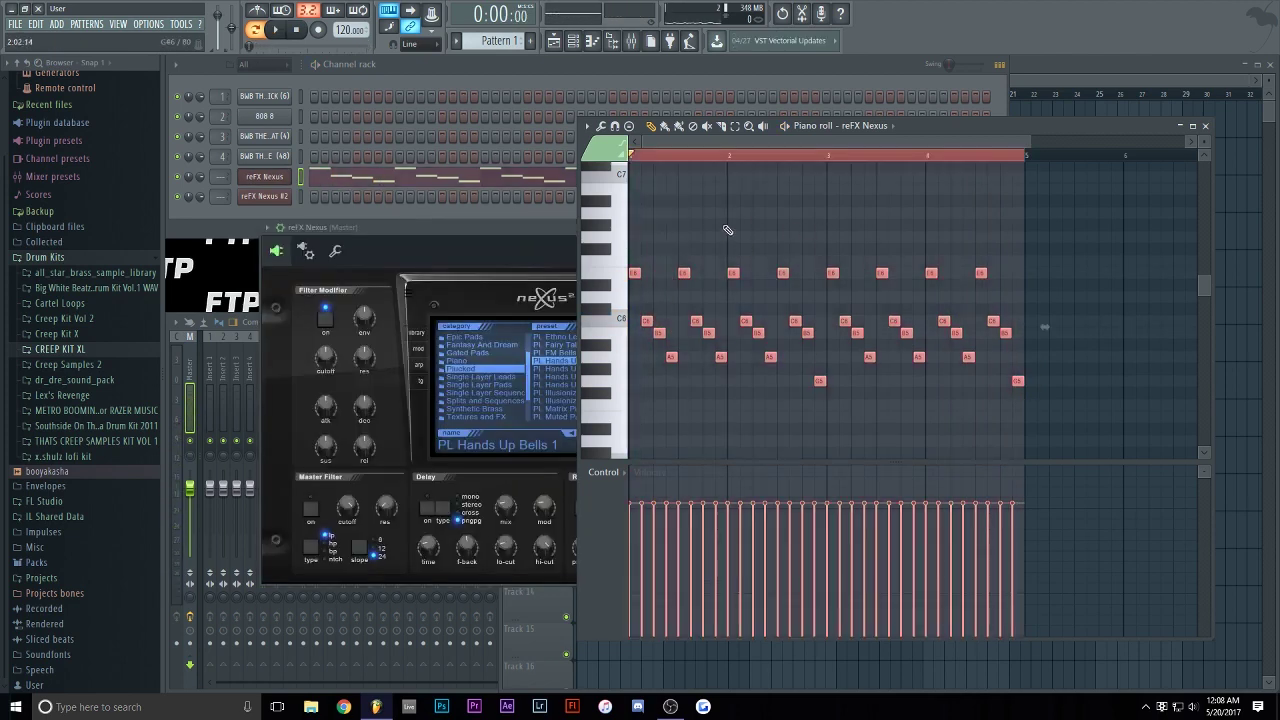
{"action": "right_click", "coordinate": [268, 194]}
{"action": "left_click", "coordinate": [310, 190]}
{"action": "key", "text": "ctrl+v"}
- Play the doubled melody from bar 2 to check how both Nexus channels sound together
{"action": "left_click", "coordinate": [727, 155]}
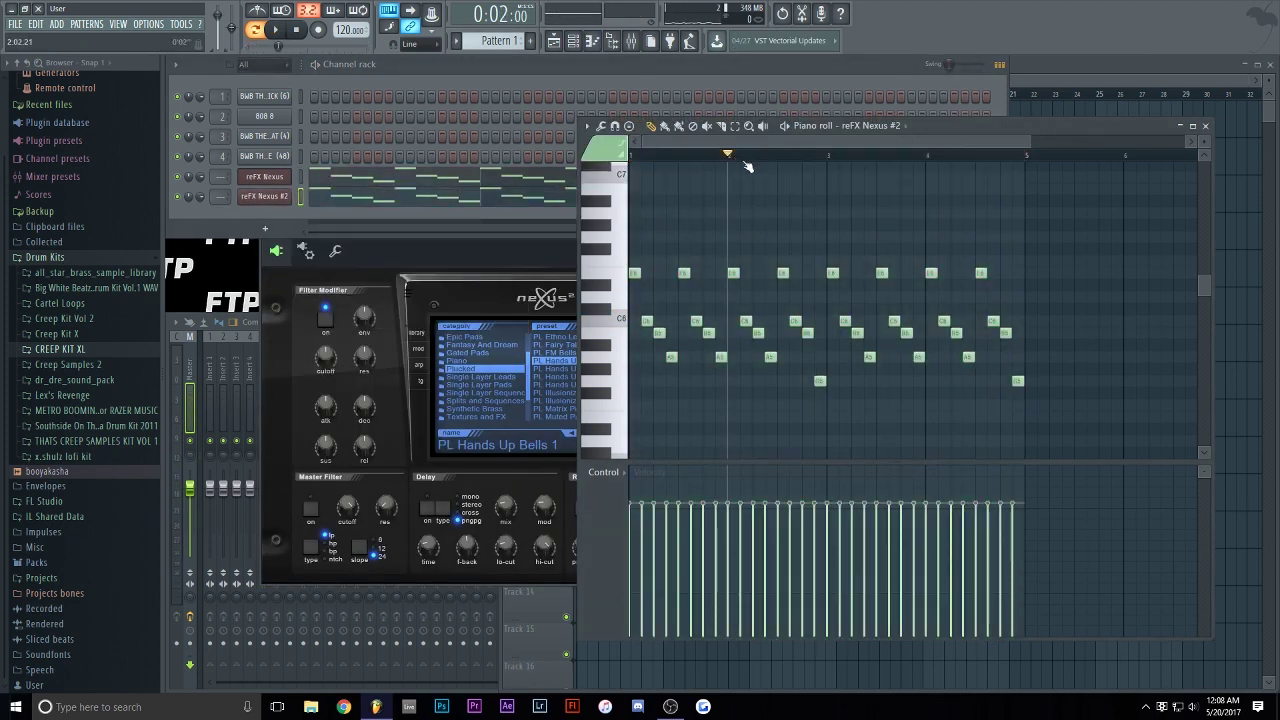
{"action": "key", "text": "space"}
{"action": "key", "text": "space"}
{"action": "left_click", "coordinate": [786, 124]}
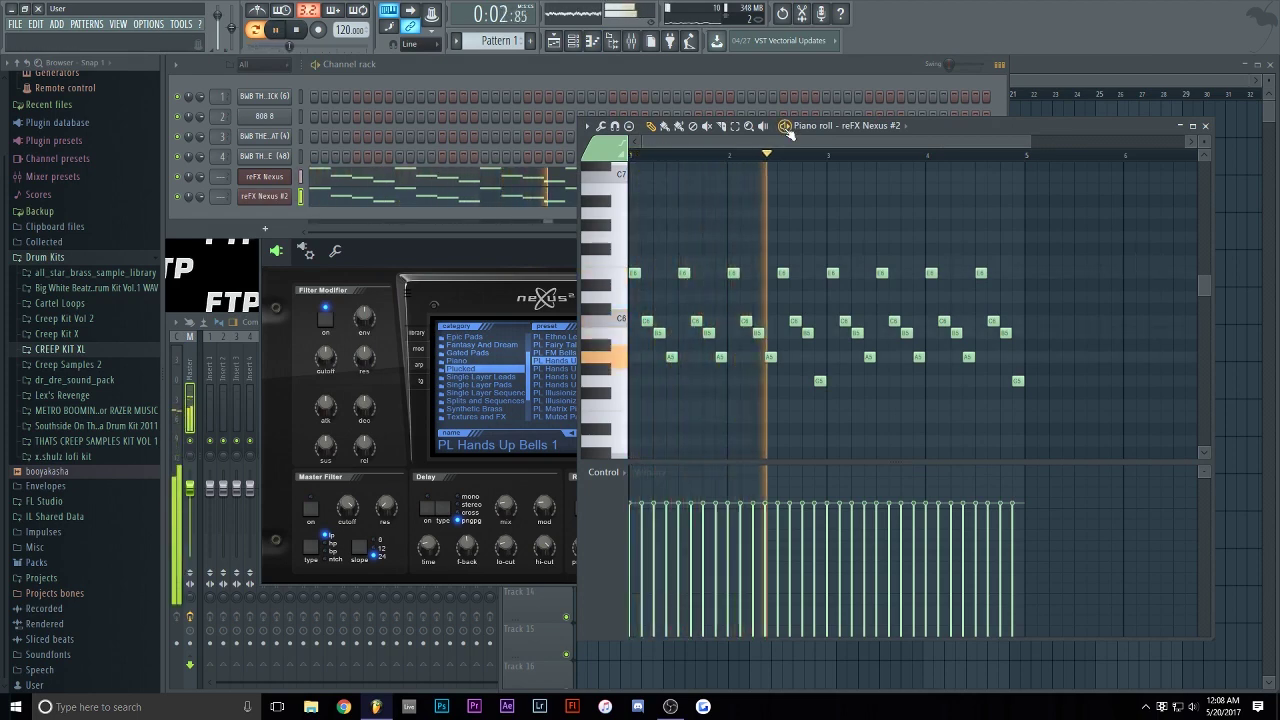
{"action": "key", "text": "space"}
- Route the first reFX Nexus channel to mixer track 6 and the second to track 7, and bring up the mixer
{"action": "left_click", "coordinate": [393, 273]}
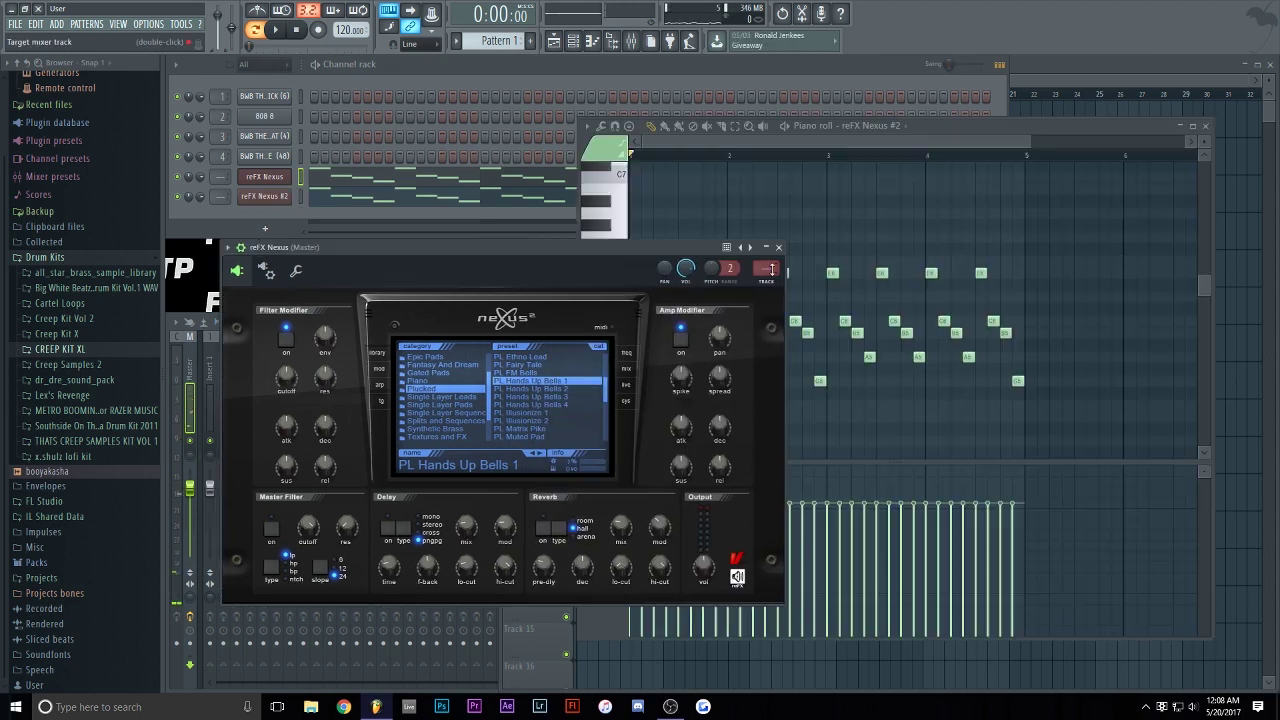
{"action": "scroll", "coordinate": [766, 268], "scroll_direction": "up", "scroll_amount": 2}
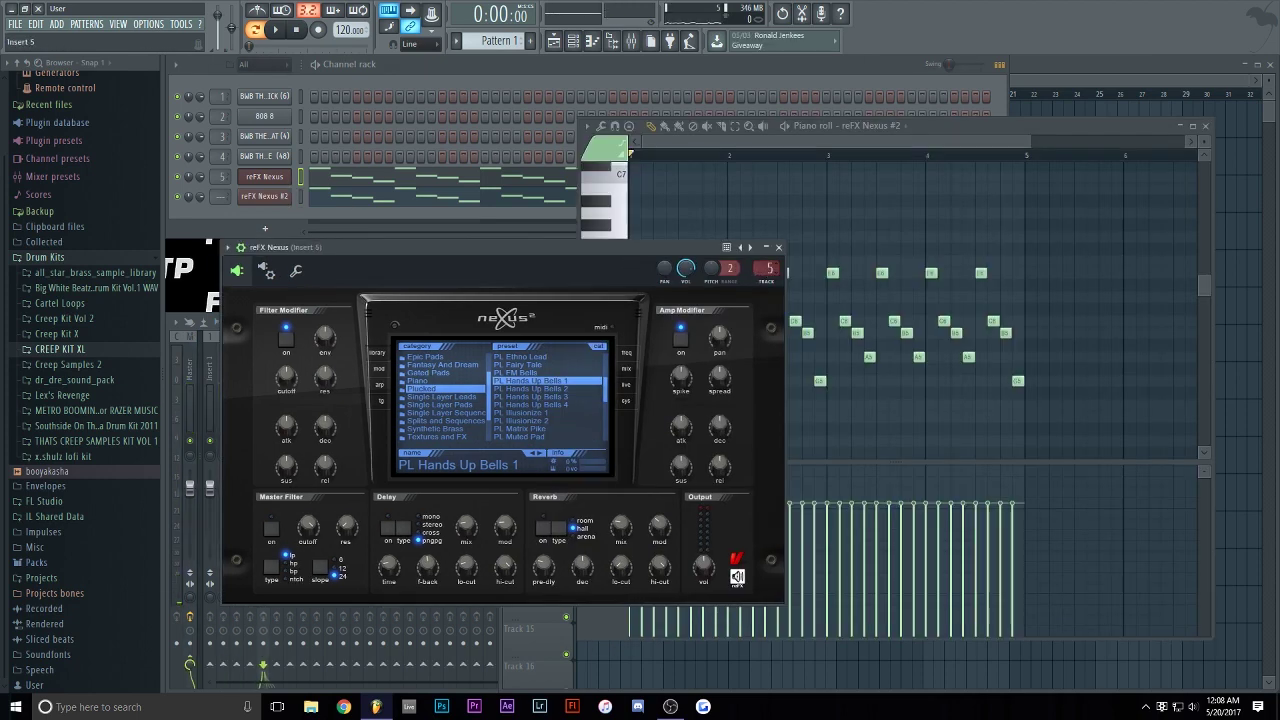
{"action": "key", "text": "F9"}
- Add Fruity Parametric EQ 2 to mixer insert 6, with band 1 at -18 dB near 427 Hz and a slight dip on band 6
{"action": "left_click", "coordinate": [1146, 367]}
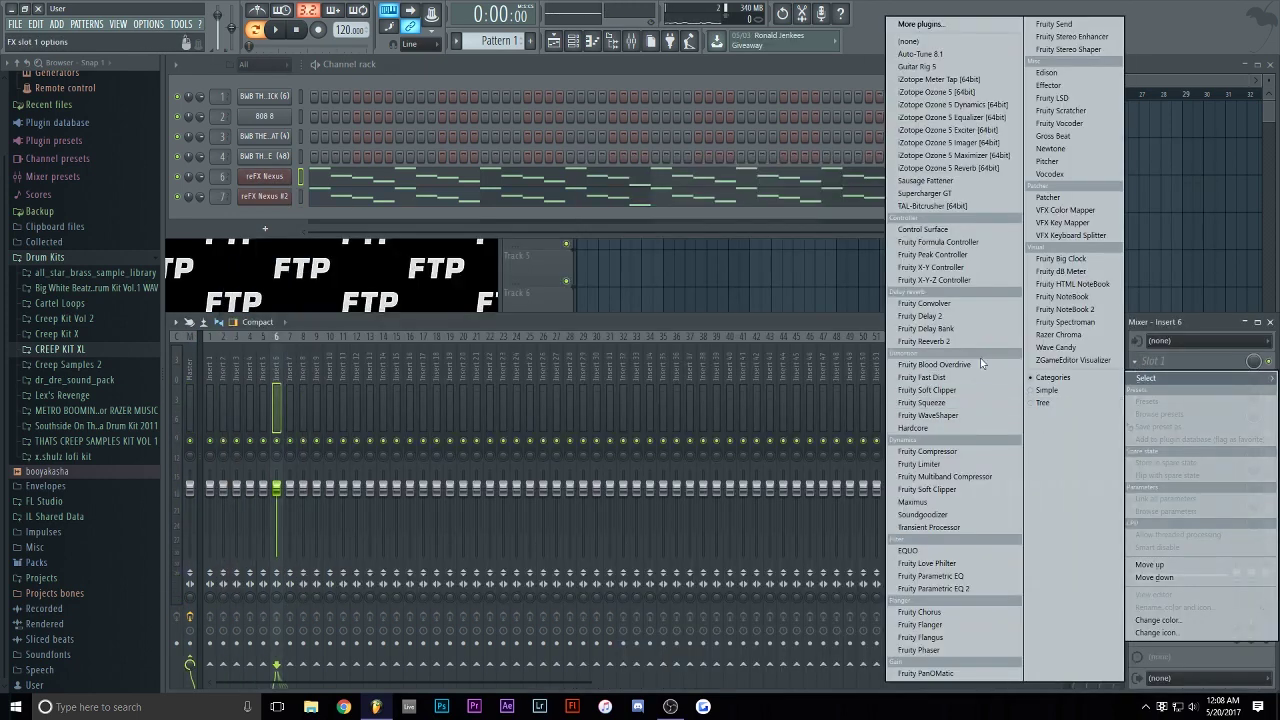
{"action": "left_click", "coordinate": [933, 588]}
{"action": "left_click_drag", "start_coordinate": [345, 338], "coordinate": [410, 392]}
{"action": "key", "text": "space"}
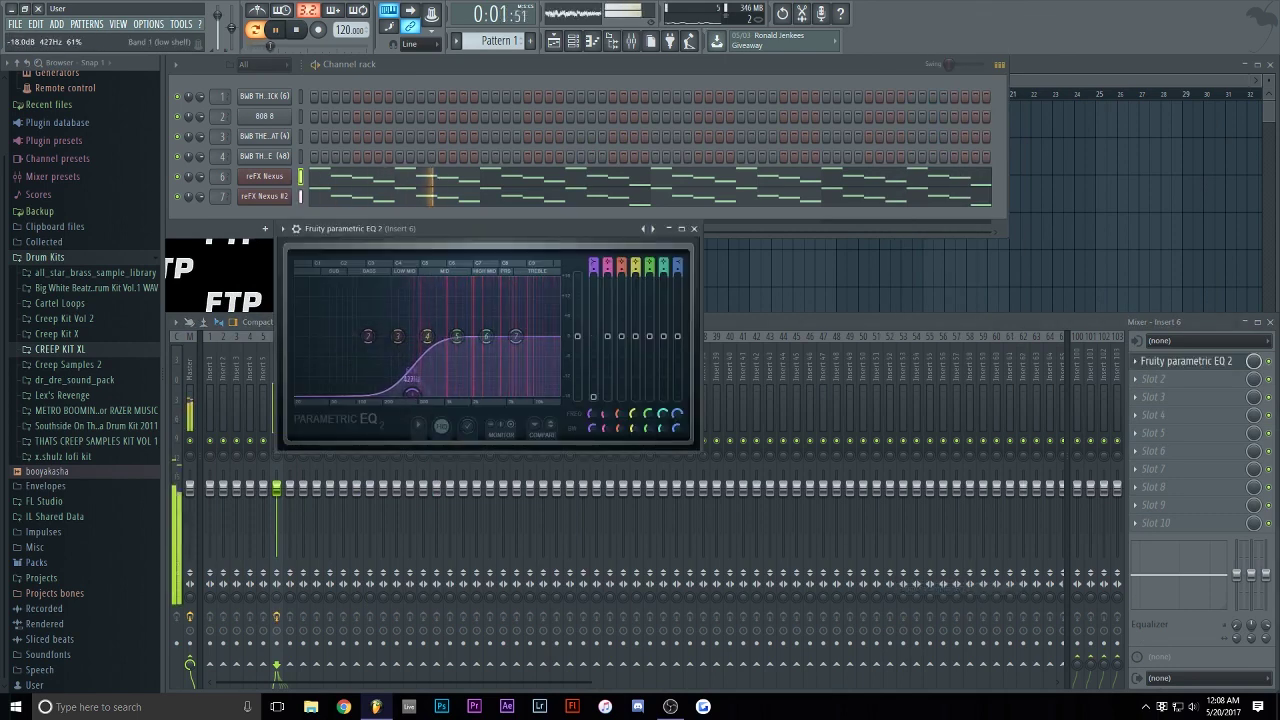
{"action": "left_click_drag", "start_coordinate": [486, 336], "coordinate": [485, 346]}
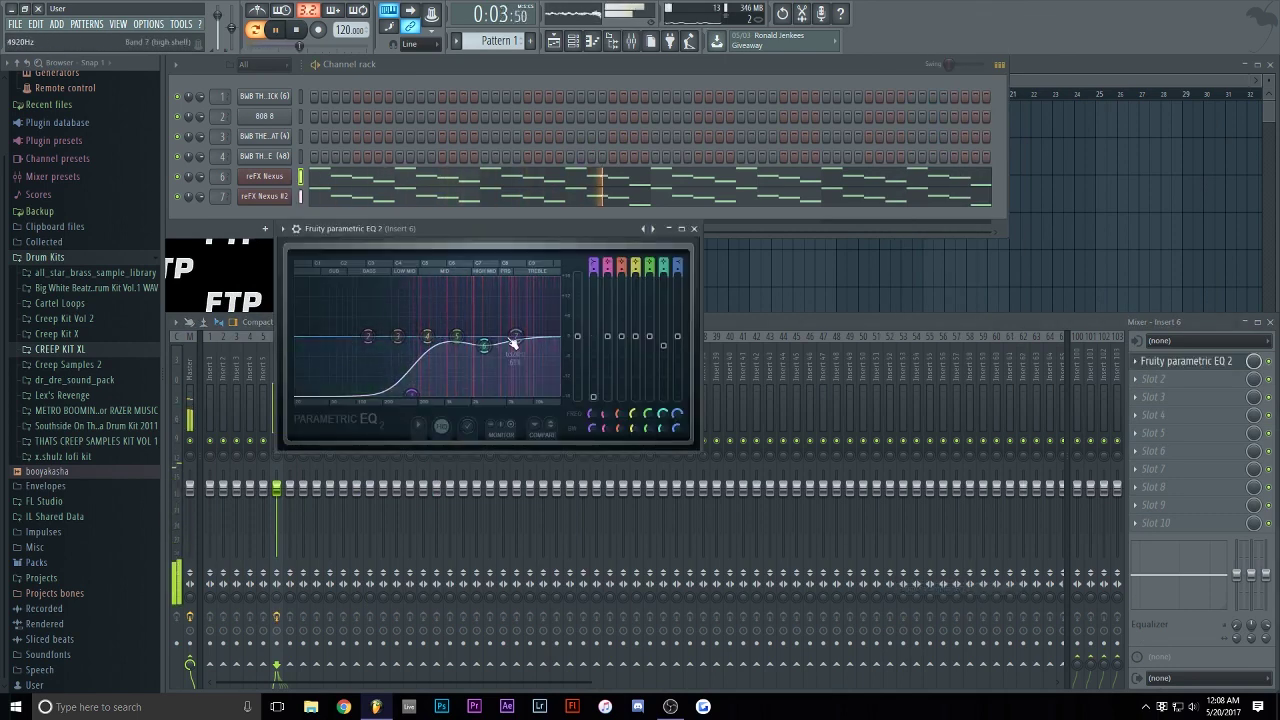
{"action": "left_click", "coordinate": [694, 228]}
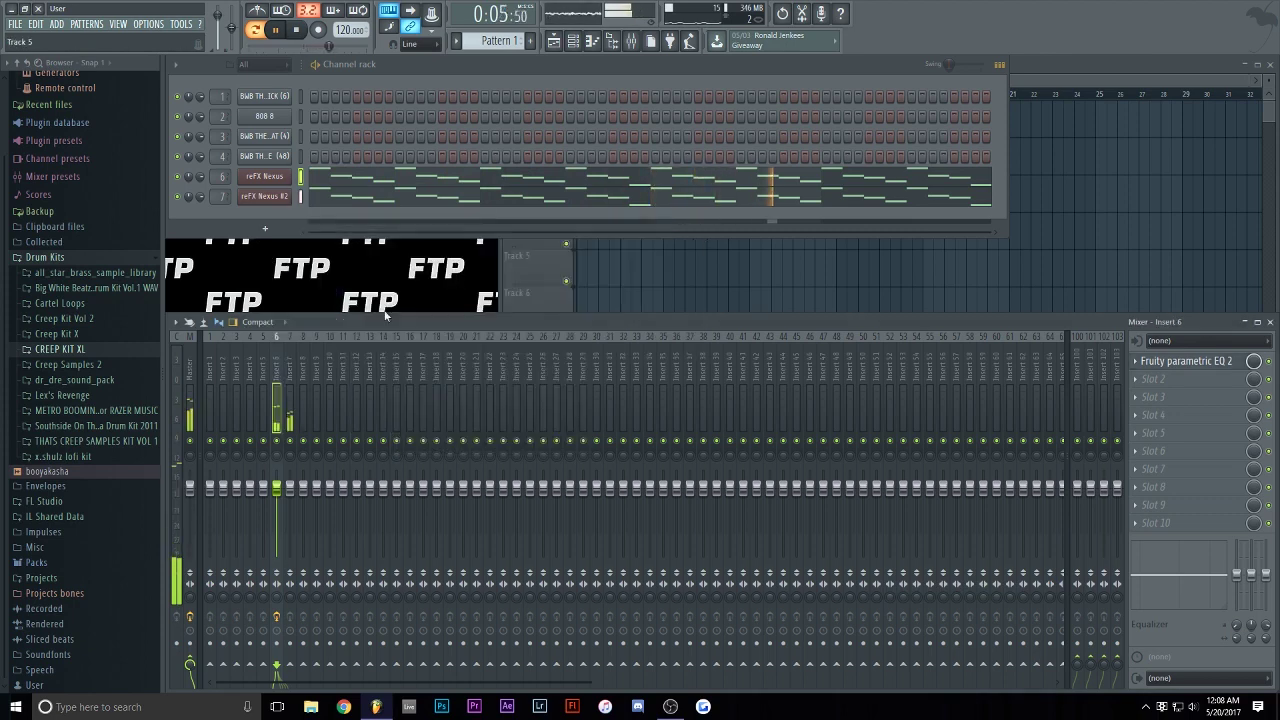
- Add Fruity Parametric EQ 2 to mixer insert 7, with band 1 lowered to cut the lows and band 7 slightly boosted
{"action": "left_click", "coordinate": [289, 391]}
{"action": "left_click", "coordinate": [1145, 368]}
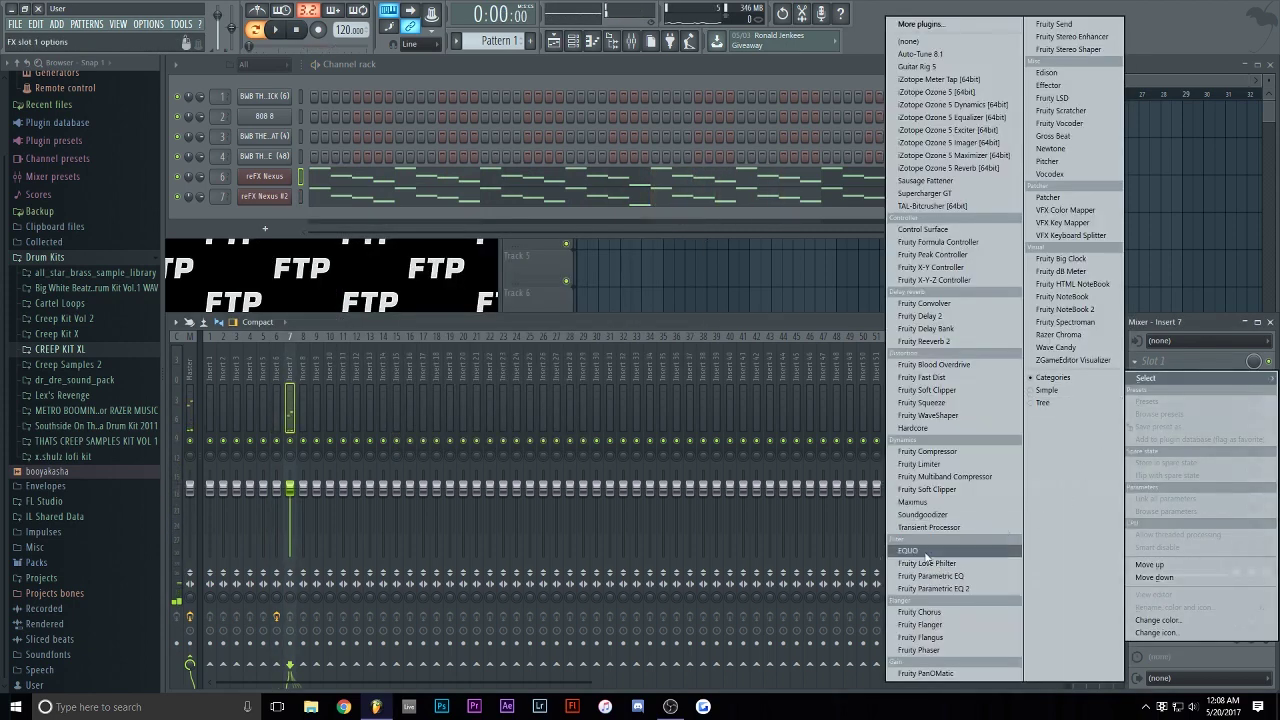
{"action": "left_click", "coordinate": [935, 588]}
{"action": "left_click_drag", "start_coordinate": [234, 232], "coordinate": [287, 292]}
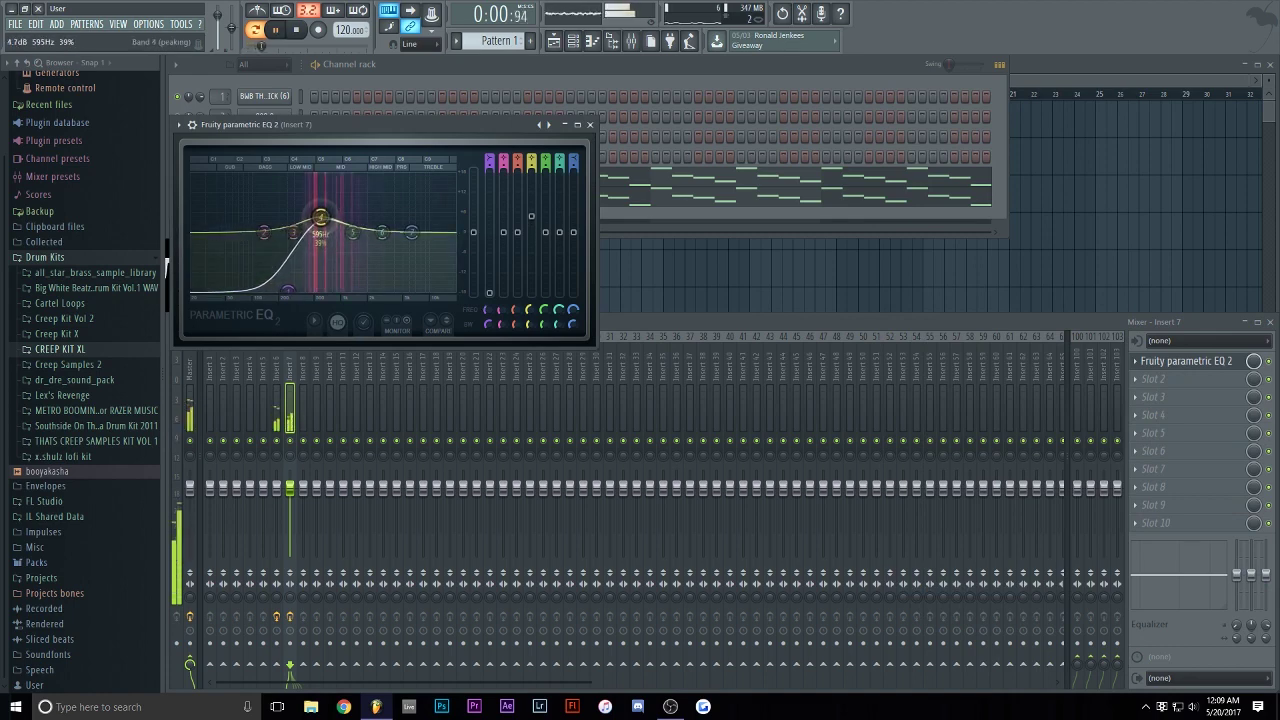
{"action": "left_click_drag", "start_coordinate": [322, 229], "coordinate": [325, 230]}
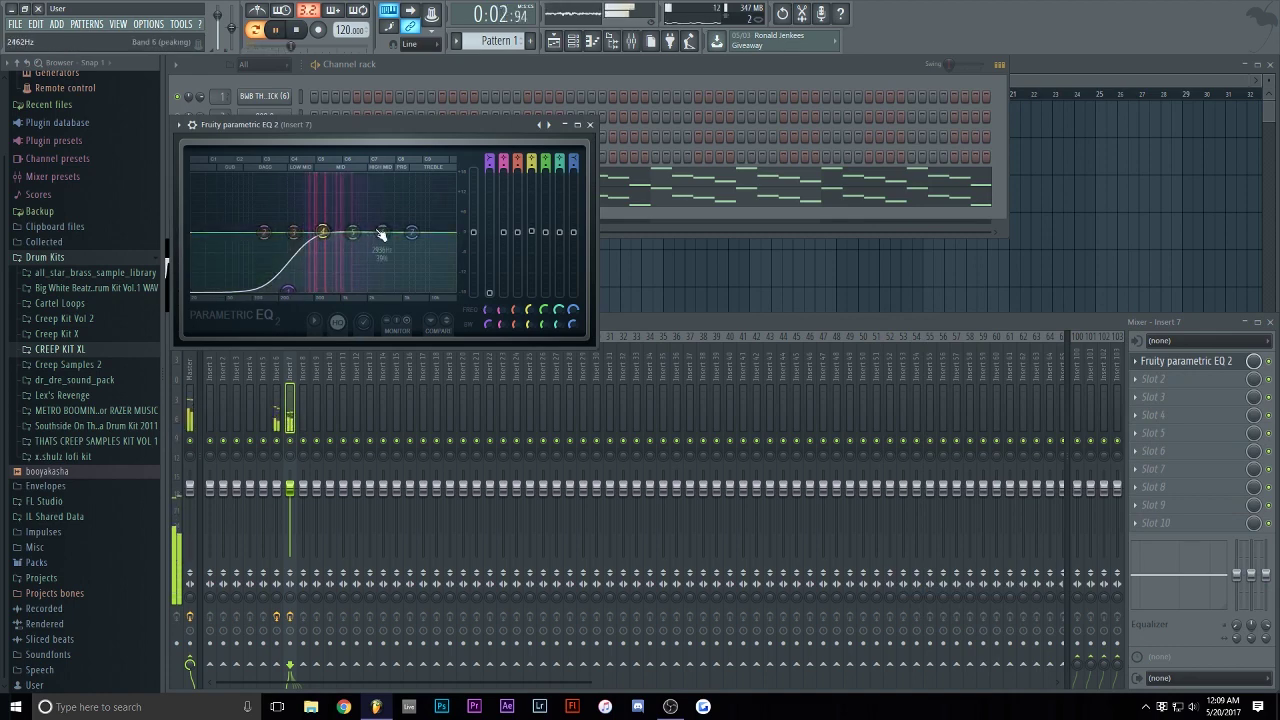
{"action": "left_click_drag", "start_coordinate": [411, 232], "coordinate": [412, 220]}
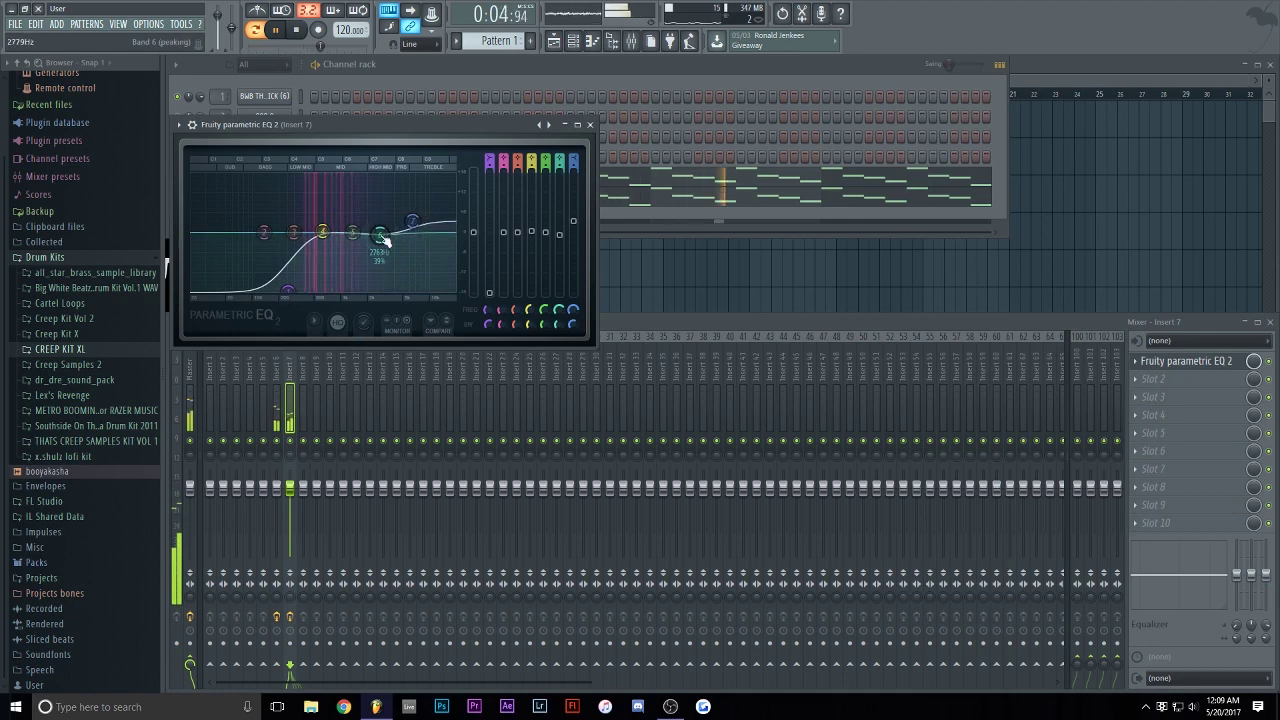
{"action": "left_click", "coordinate": [590, 124]}
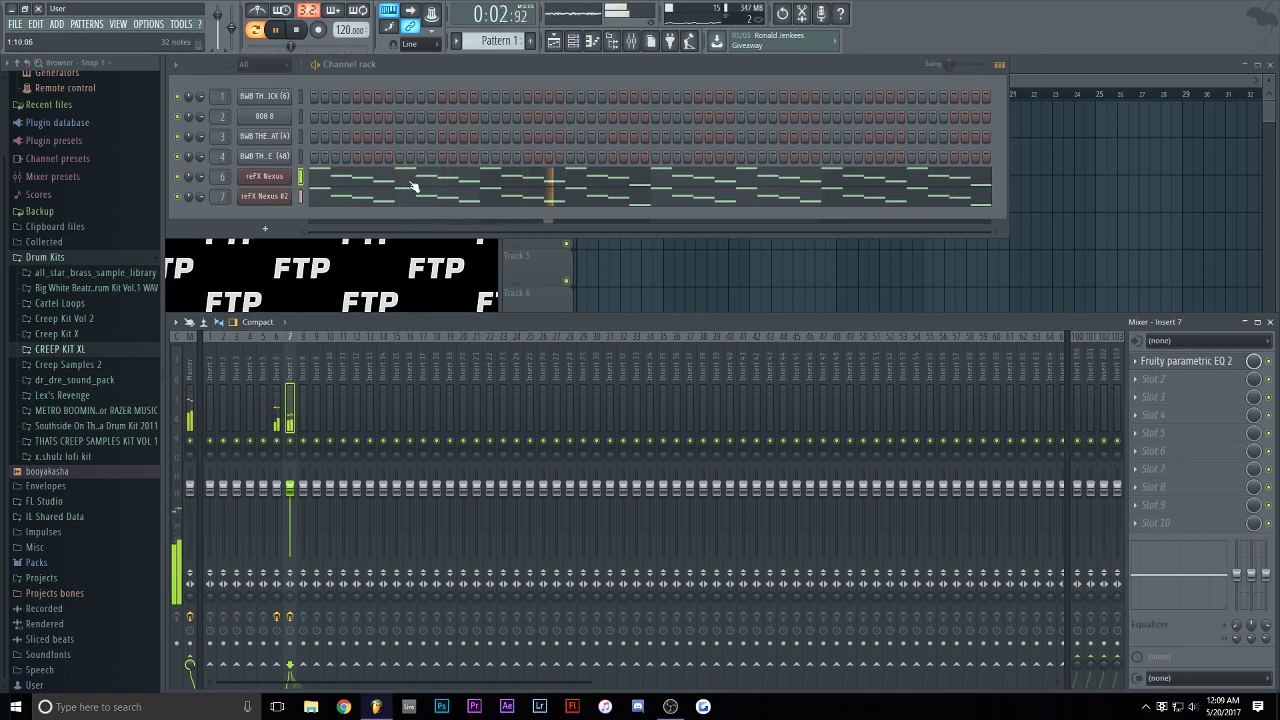
- Place hits on steps 9, 25, 41 and 57 of channel 4, and kicks on steps 1, 15, 17 and 23 of channel 1
{"action": "key", "text": "space"}
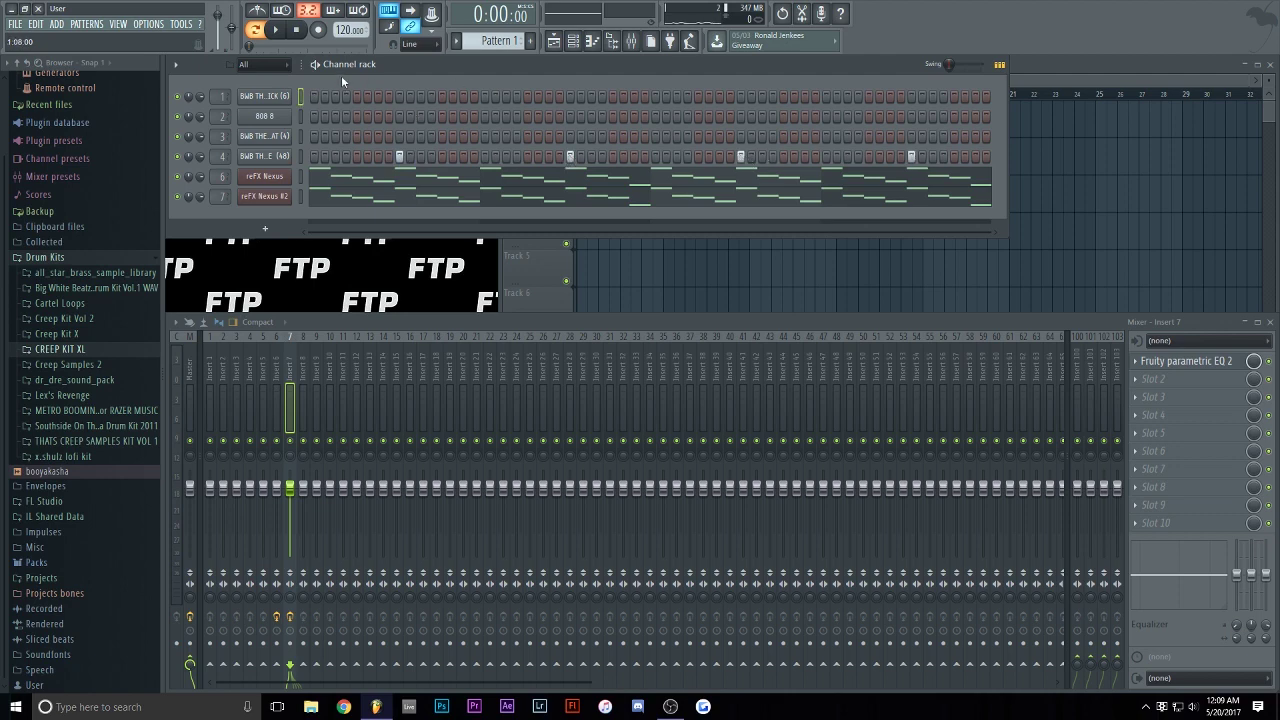
{"action": "key", "text": "space"}
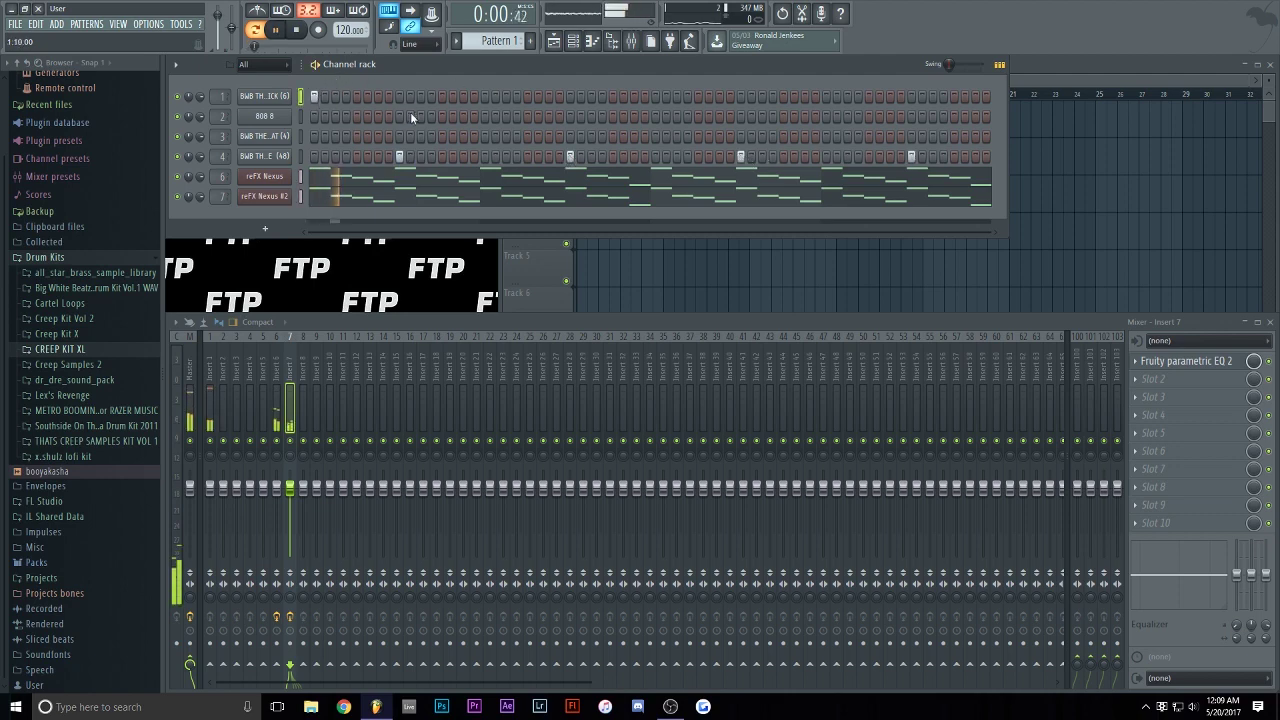
{"action": "left_click", "coordinate": [485, 97]}
{"action": "left_click", "coordinate": [486, 97]}
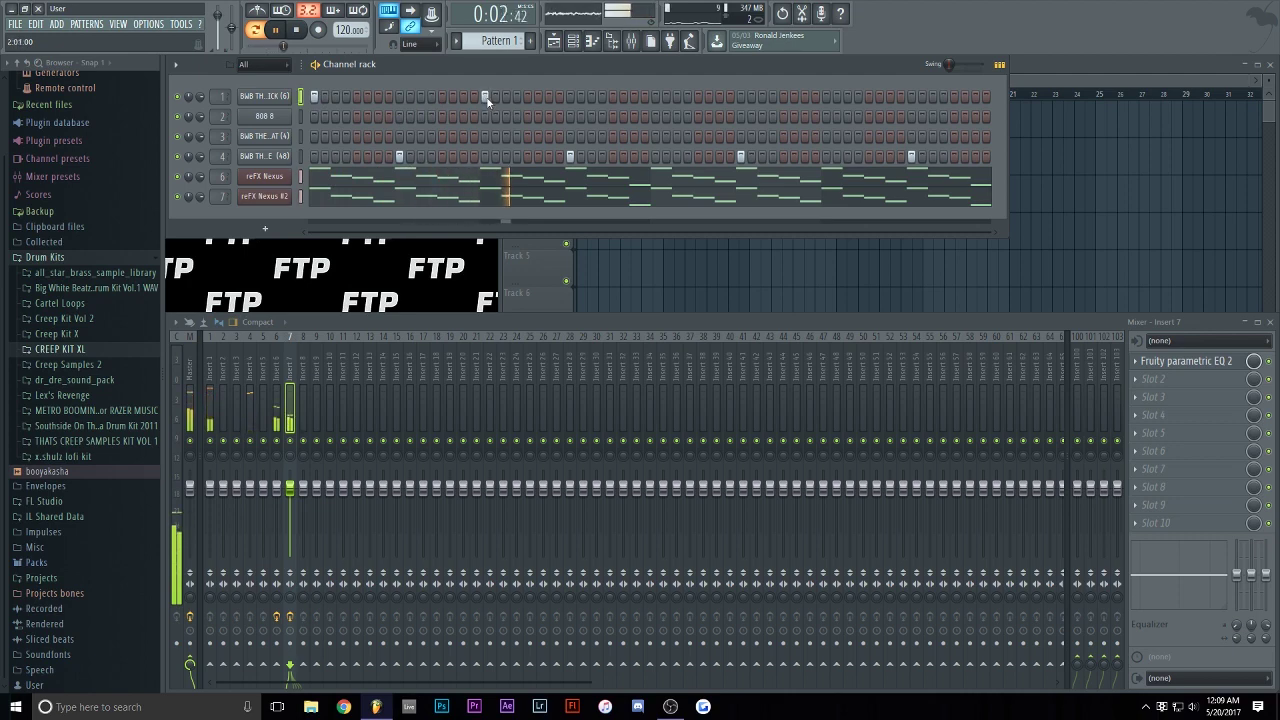
{"action": "left_click", "coordinate": [463, 97]}
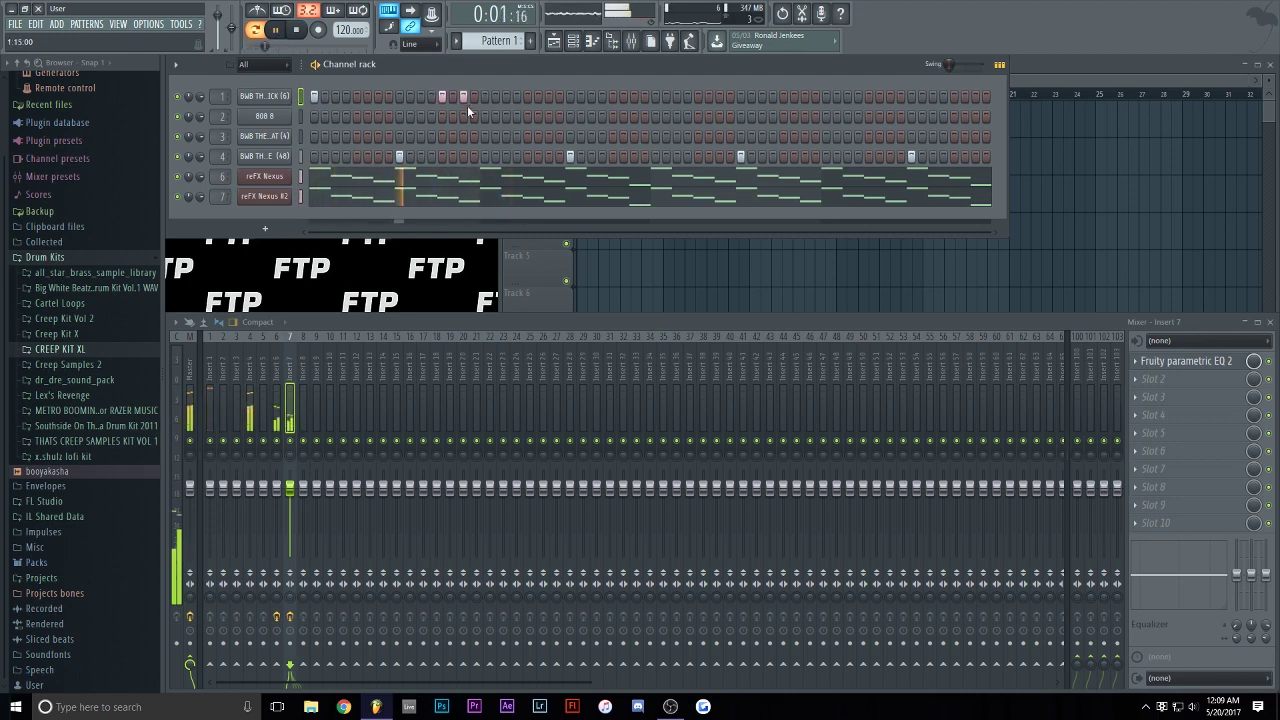
{"action": "left_click", "coordinate": [485, 97]}
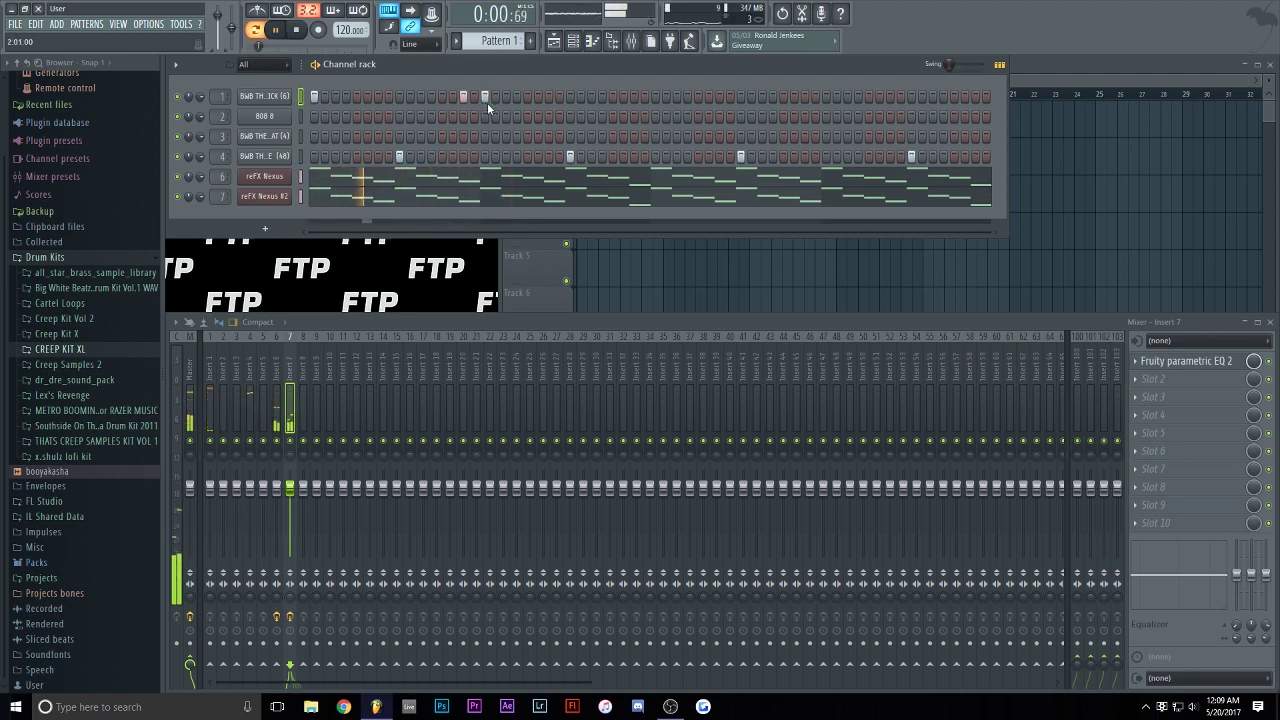
{"action": "key", "text": "space"}
{"action": "left_click", "coordinate": [548, 97]}
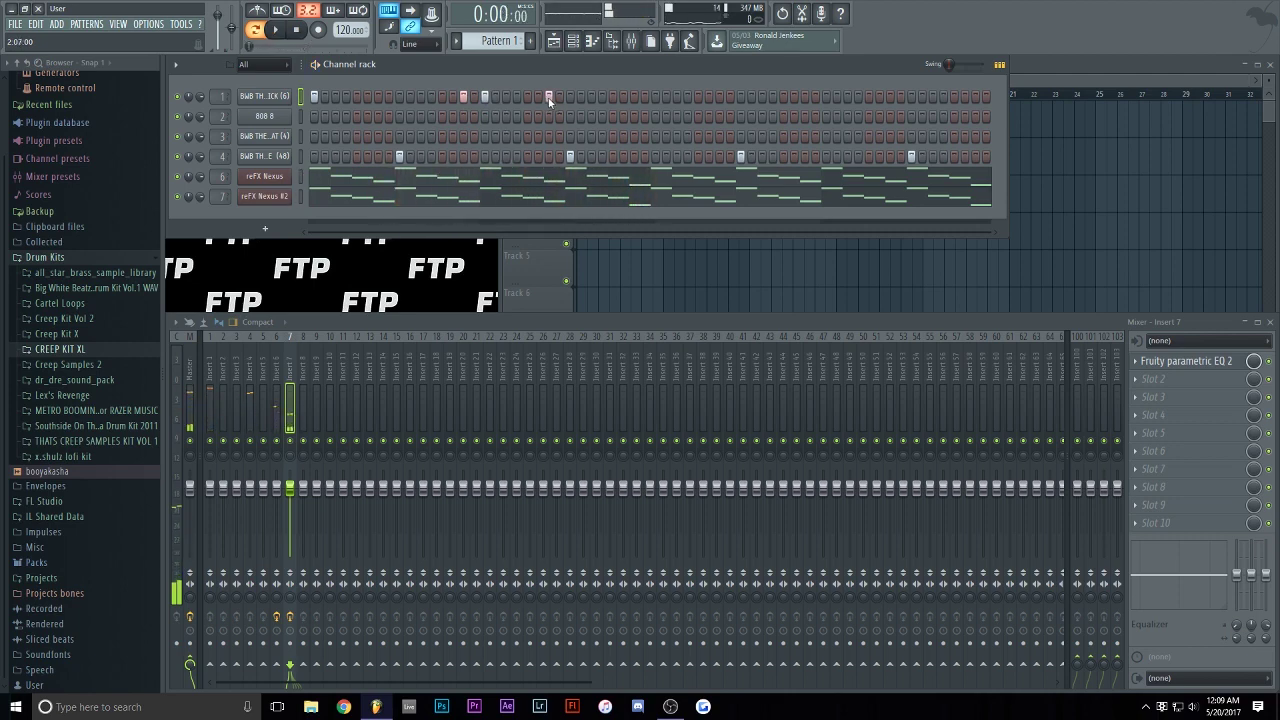
{"action": "key", "text": "space"}
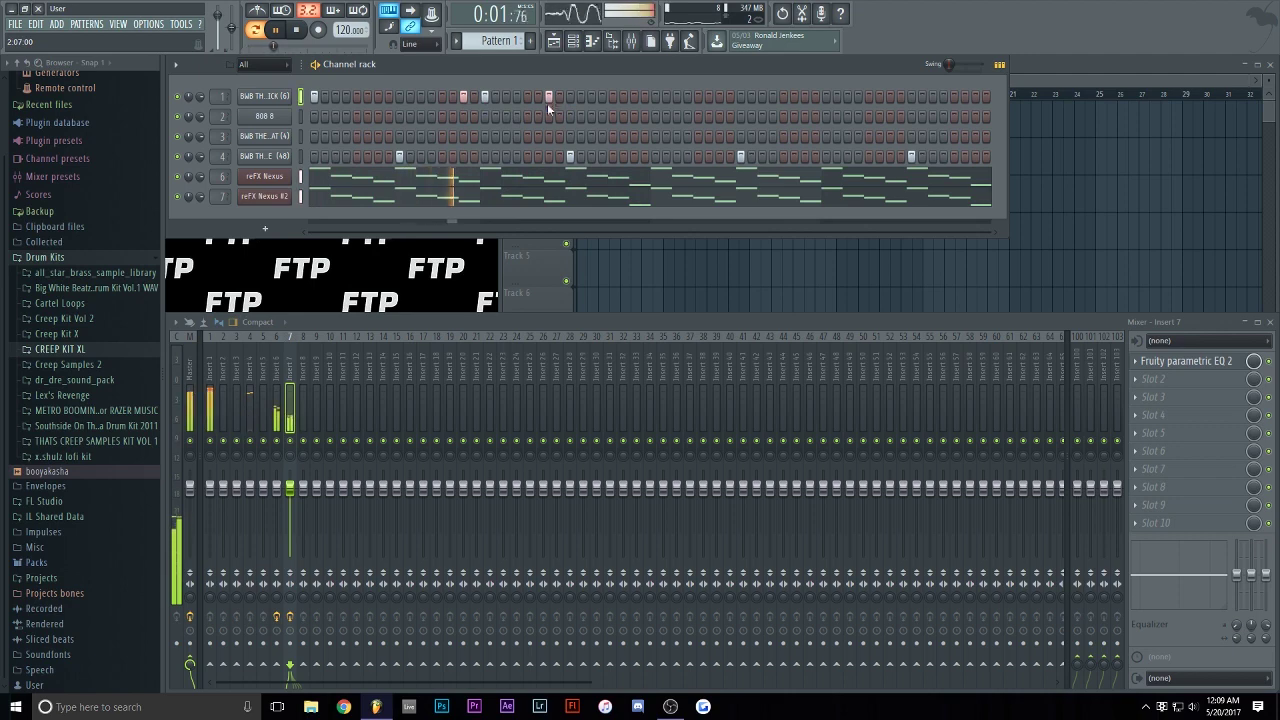
- Complete the kick pattern in bars 3 and 4 with hits on steps 33, 47, 49 and 55
{"action": "left_click", "coordinate": [655, 97]}
{"action": "left_click", "coordinate": [805, 97]}
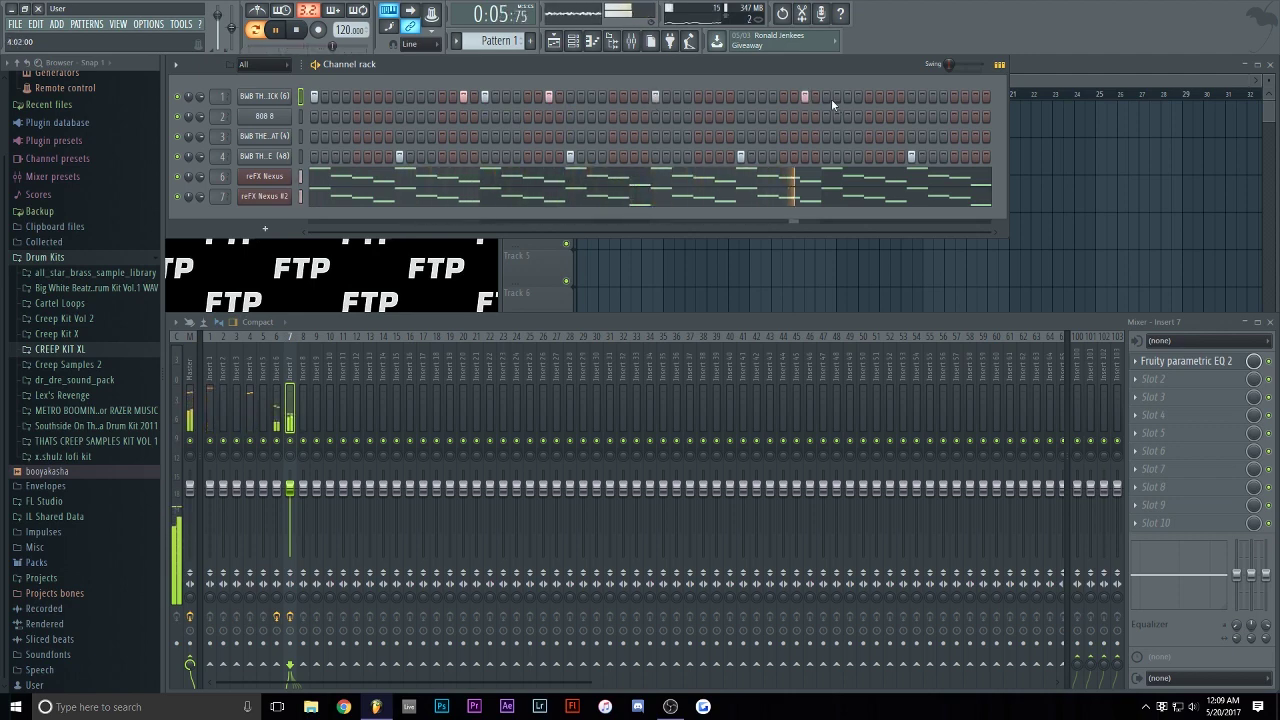
{"action": "left_click", "coordinate": [826, 97]}
{"action": "left_click", "coordinate": [848, 97]}
{"action": "key", "text": "space"}
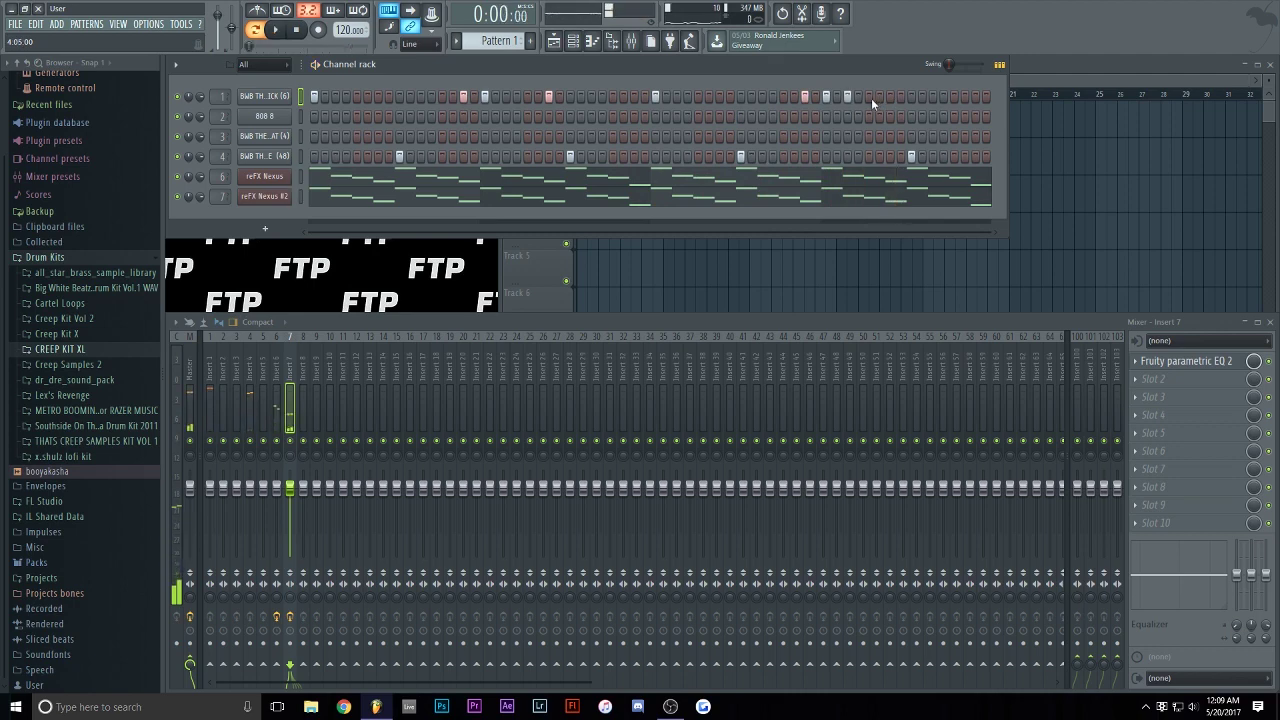
{"action": "left_click", "coordinate": [848, 97]}
{"action": "left_click", "coordinate": [890, 97]}
- Try a hat hit on every 2 steps of channel 3, listen to it, and clear the row
{"action": "right_click", "coordinate": [293, 140]}
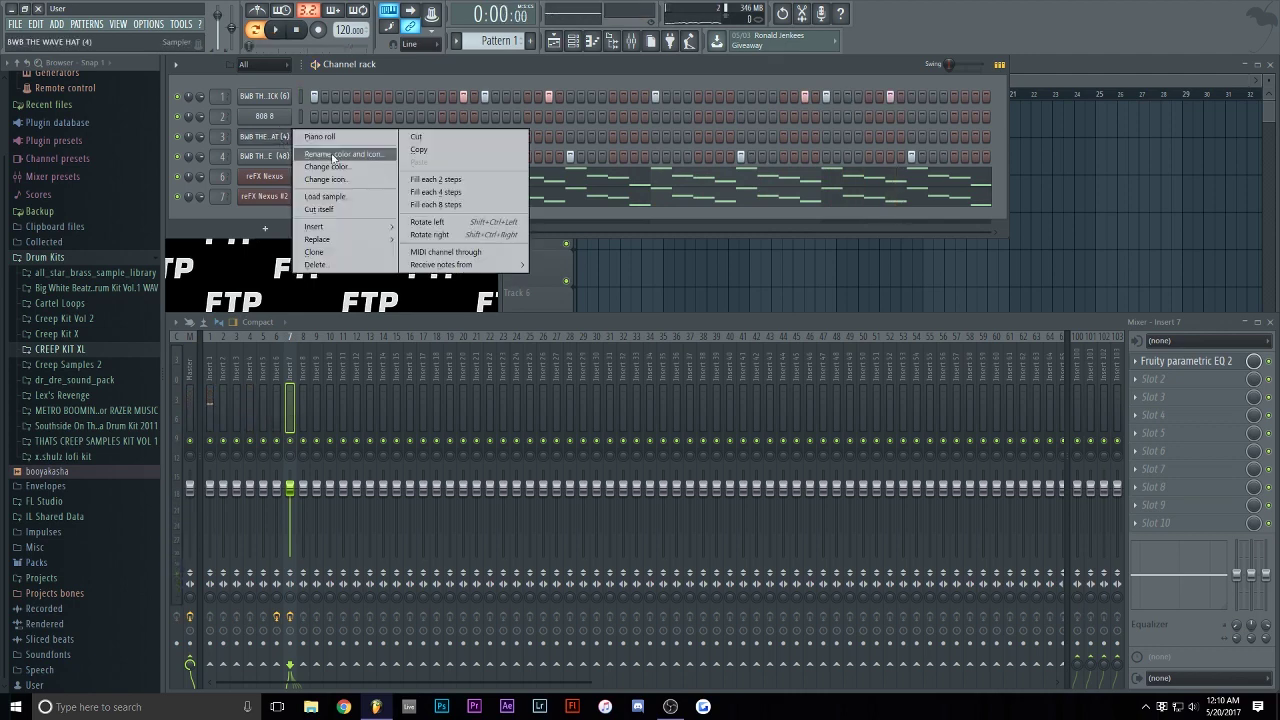
{"action": "left_click", "coordinate": [314, 140]}
{"action": "key", "text": "space"}
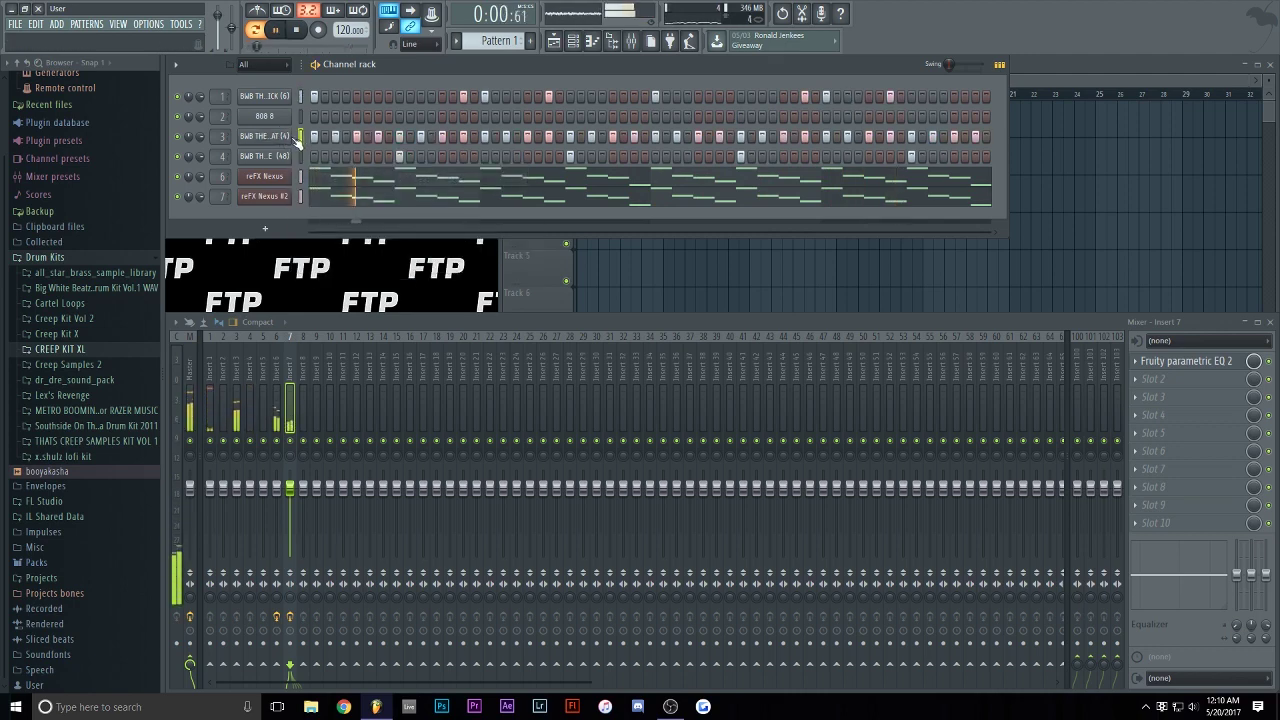
{"action": "key", "text": "space"}
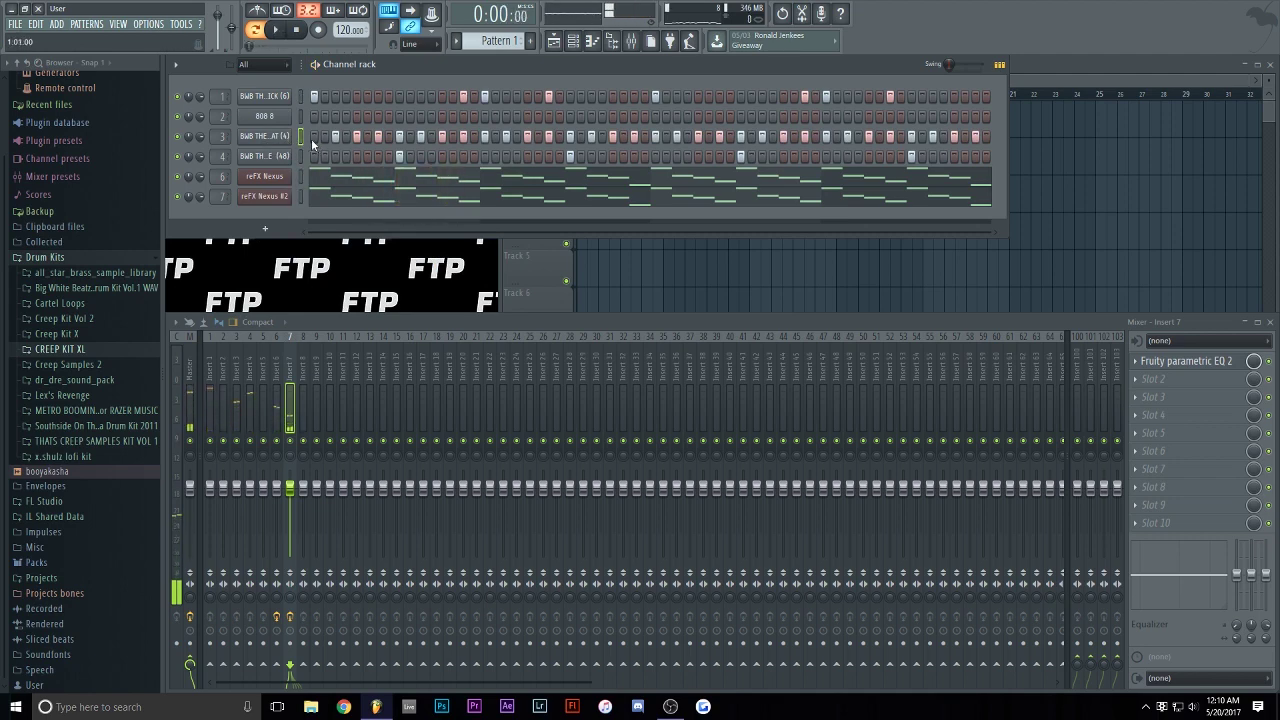
{"action": "left_click_drag", "start_coordinate": [312, 145], "coordinate": [981, 143]}
- Place hat hits on steps 7, 13 and 14 in bar 1 of channel 3 while auditioning the pattern
{"action": "key", "text": "space"}
{"action": "left_click", "coordinate": [378, 137]}
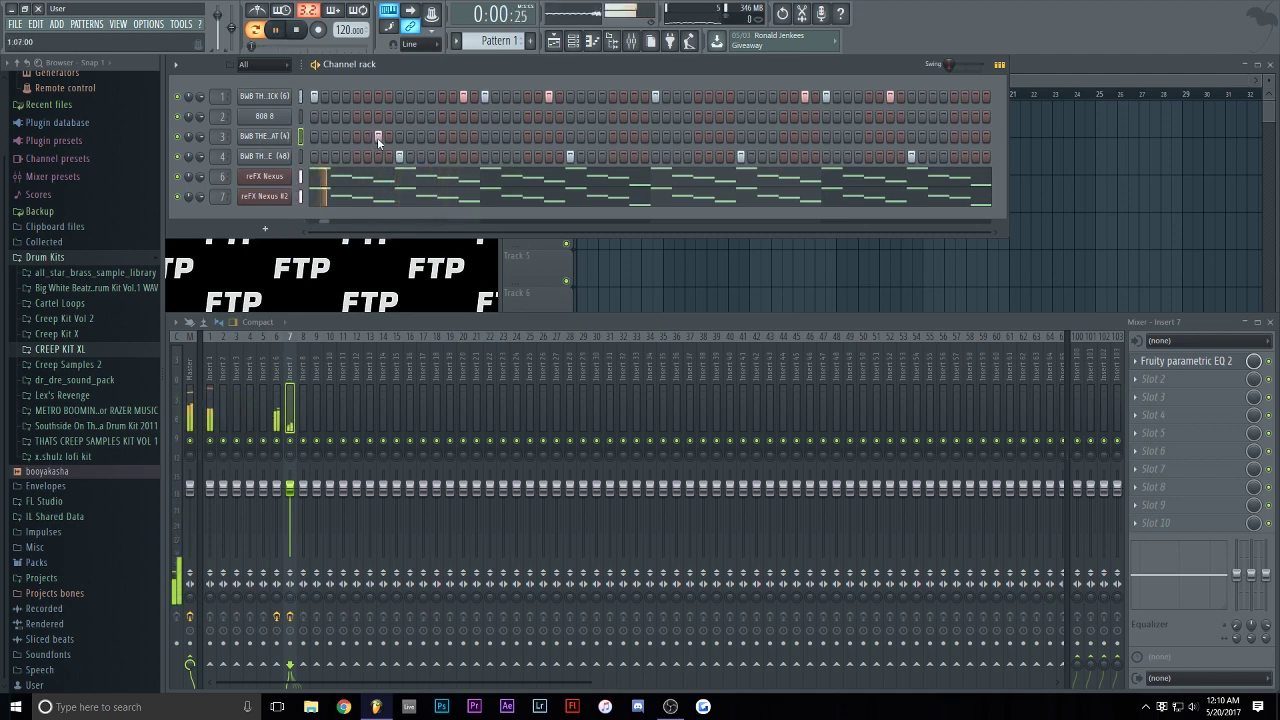
{"action": "key", "text": "space"}
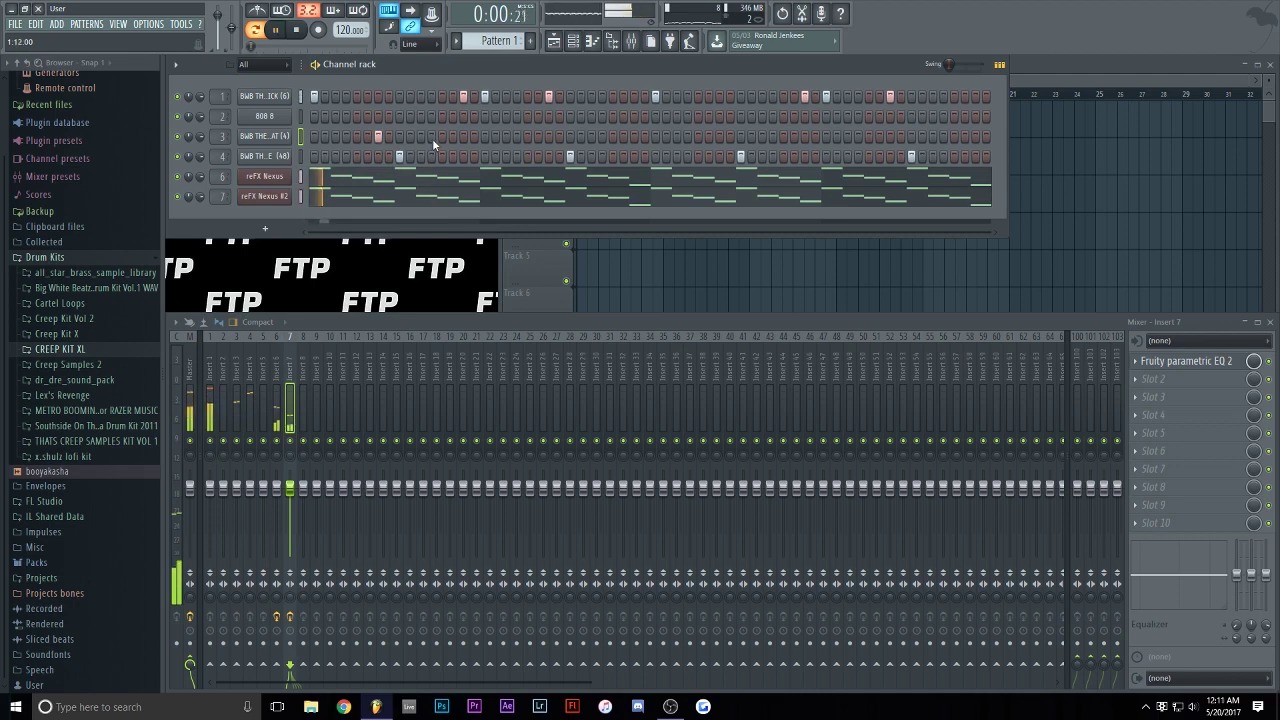
{"action": "left_click", "coordinate": [440, 137]}
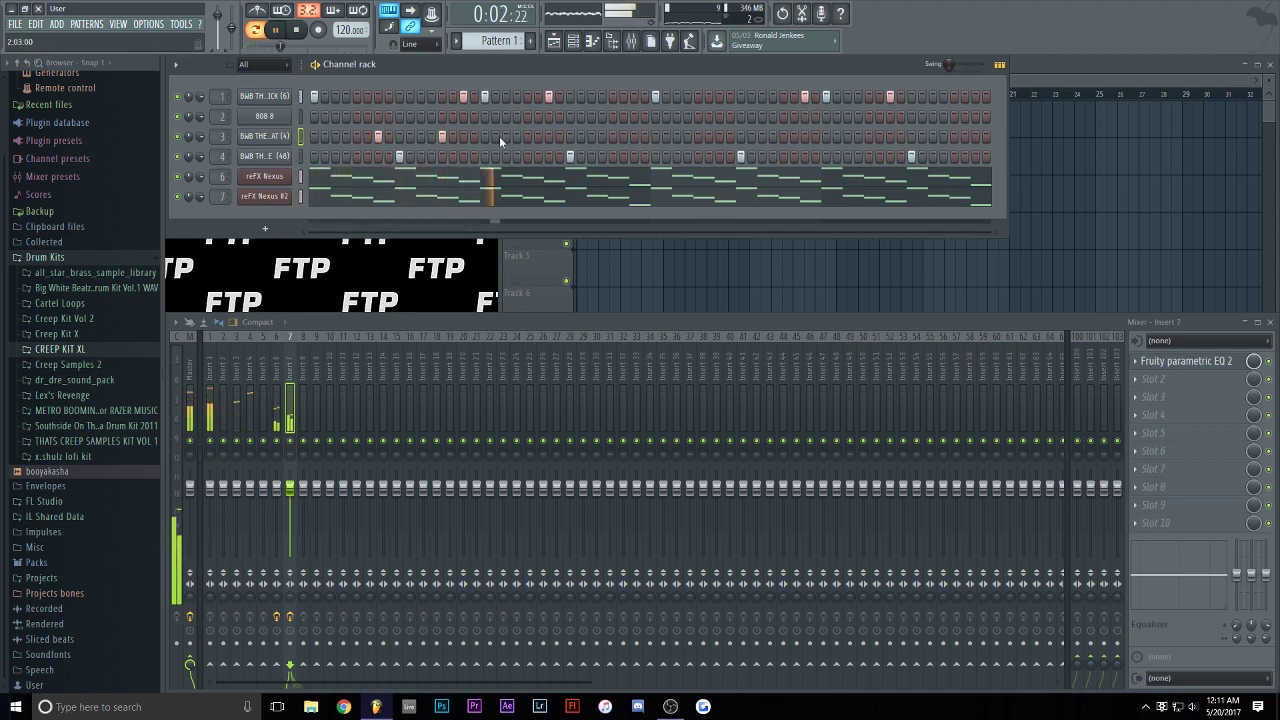
{"action": "key", "text": "space"}
{"action": "left_click", "coordinate": [453, 137]}
{"action": "key", "text": "space"}
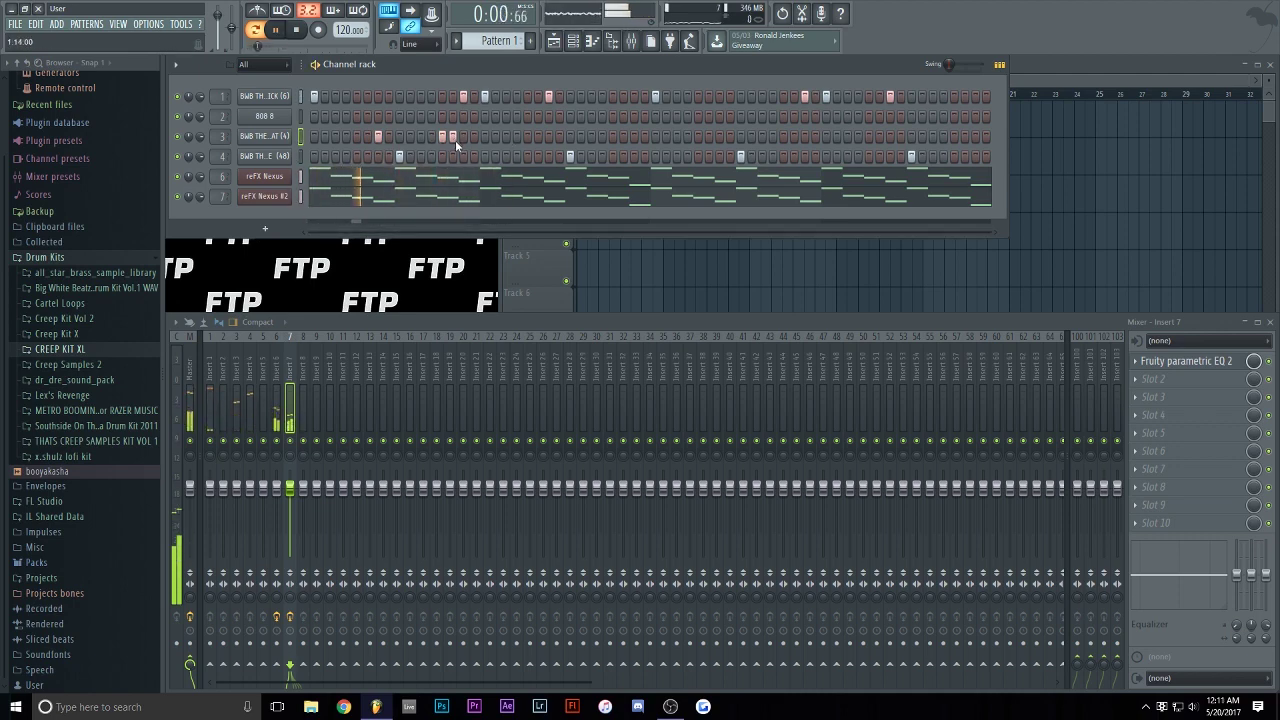
- Add bar 2 hat hits on steps 19, 21, 27, 29 and 31 of channel 3, auditioning the pattern between additions
{"action": "key", "text": "space"}
{"action": "left_click", "coordinate": [527, 137]}
{"action": "key", "text": "space"}
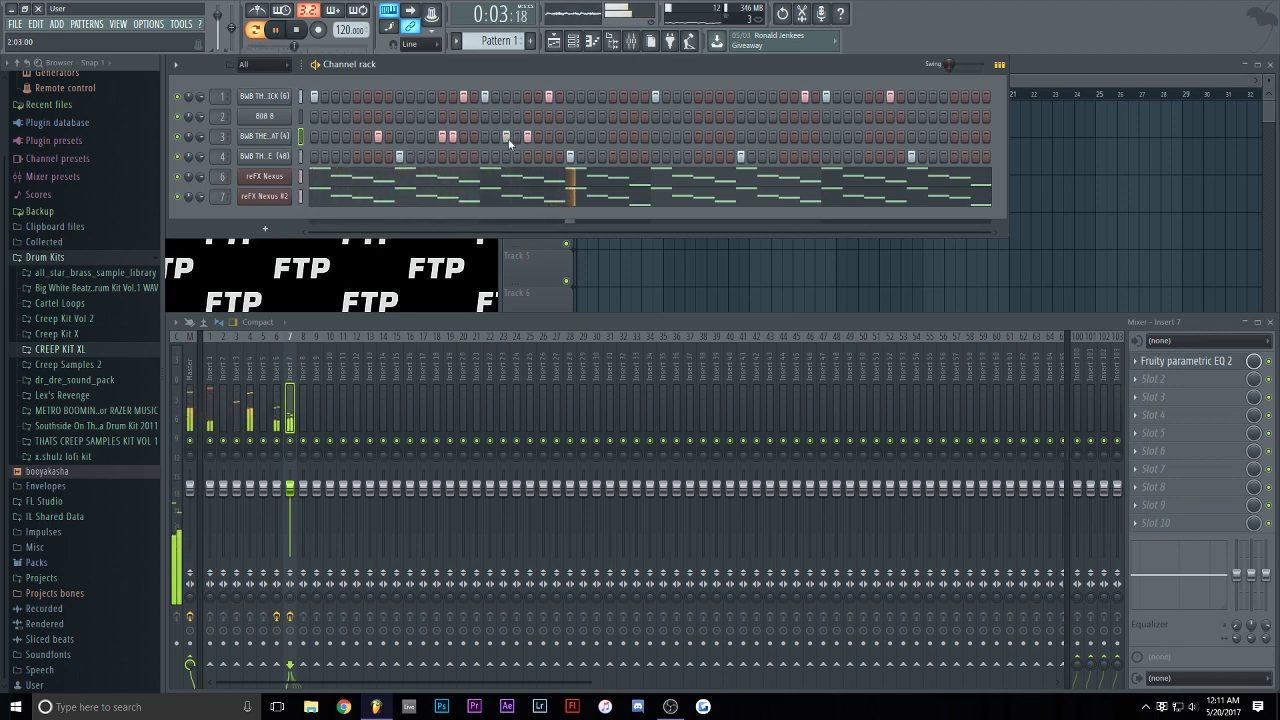
{"action": "key", "text": "space"}
{"action": "left_click", "coordinate": [507, 137]}
{"action": "key", "text": "space"}
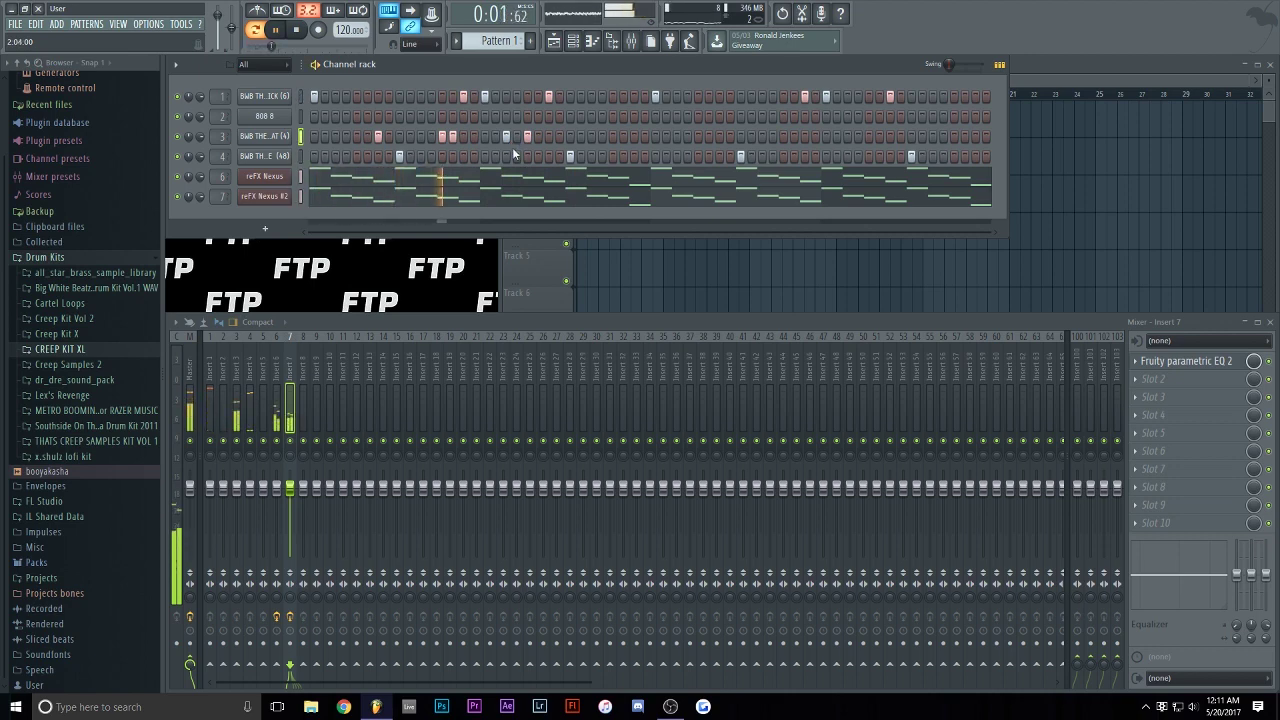
{"action": "left_click", "coordinate": [601, 137]}
{"action": "left_click", "coordinate": [611, 137]}
{"action": "key", "text": "space"}
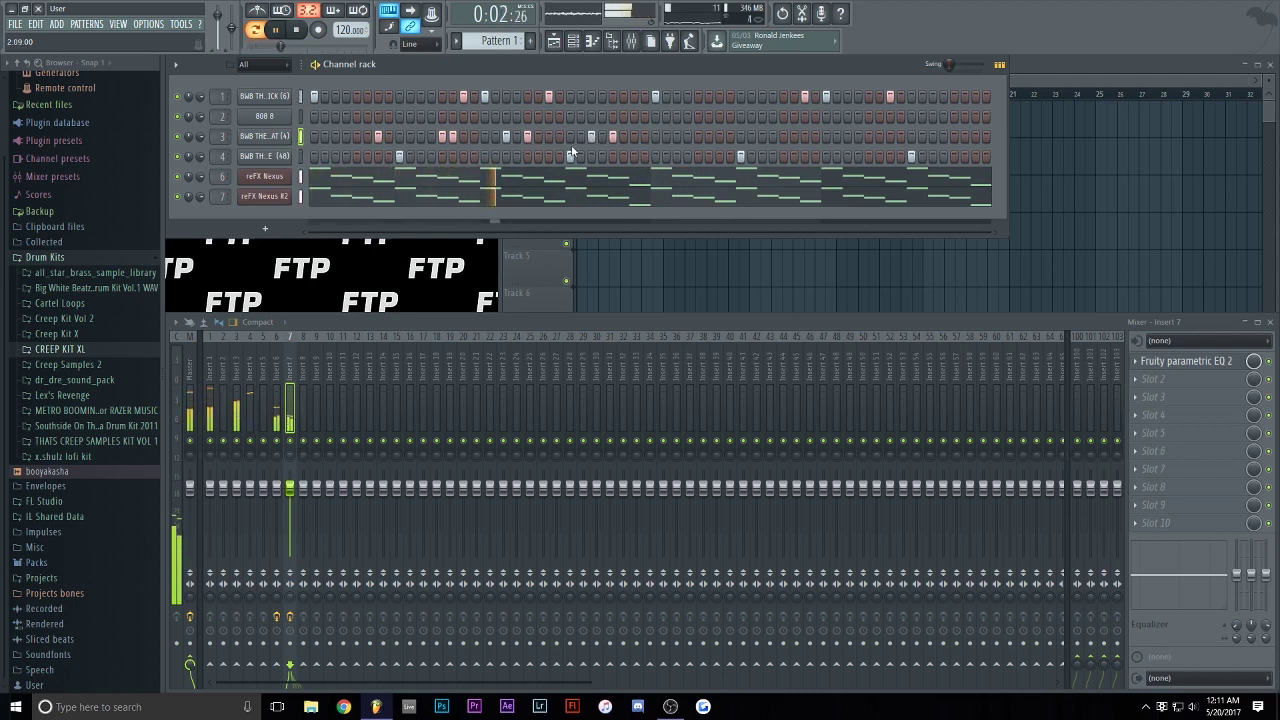
{"action": "left_click", "coordinate": [571, 156]}
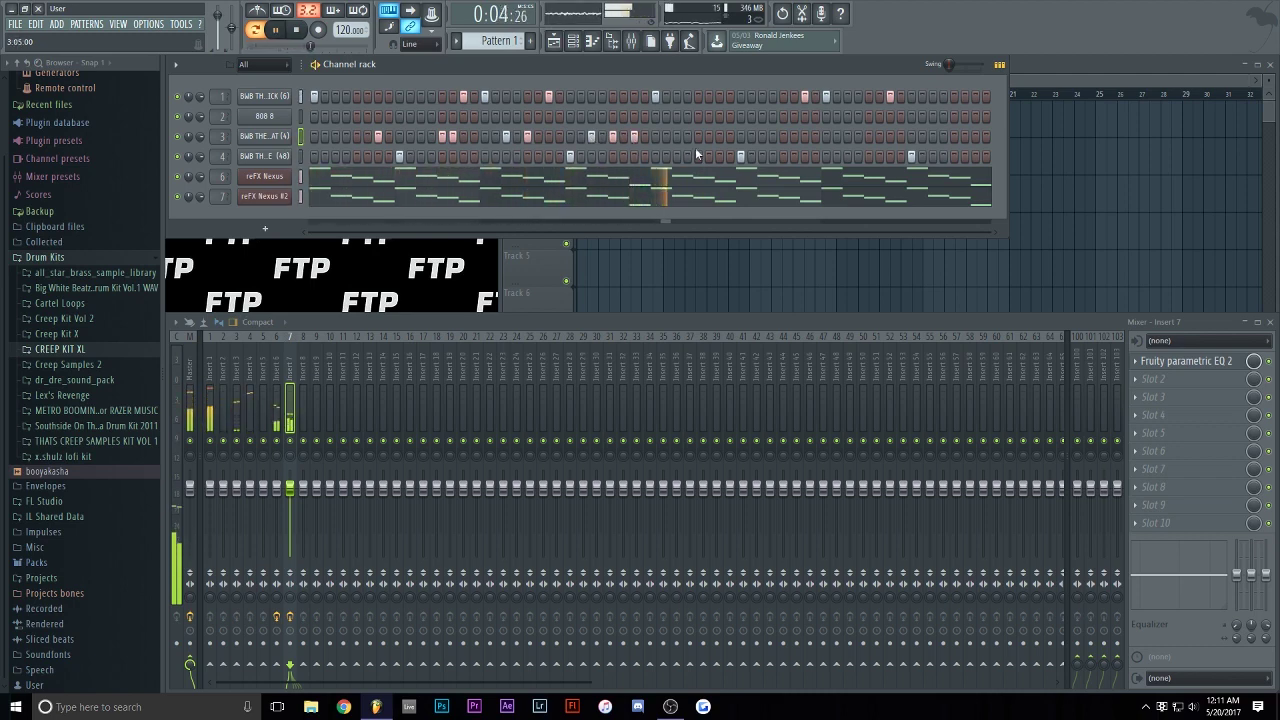
- Fill bars 3 and 4 of the hat channel with hits on steps 39, 45, 46, 51, 53, 59, 61 and 63
{"action": "left_click", "coordinate": [729, 137]}
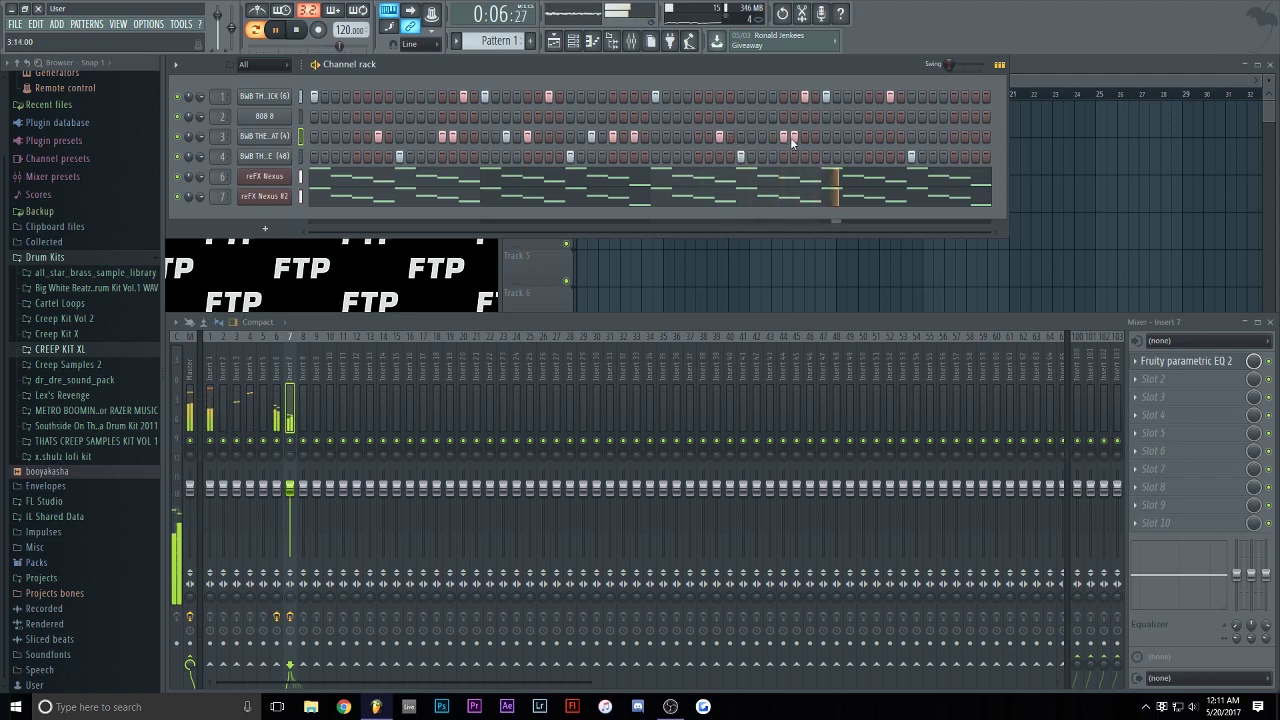
{"action": "left_click", "coordinate": [868, 137]}
{"action": "left_click", "coordinate": [847, 137]}
{"action": "left_click", "coordinate": [932, 137]}
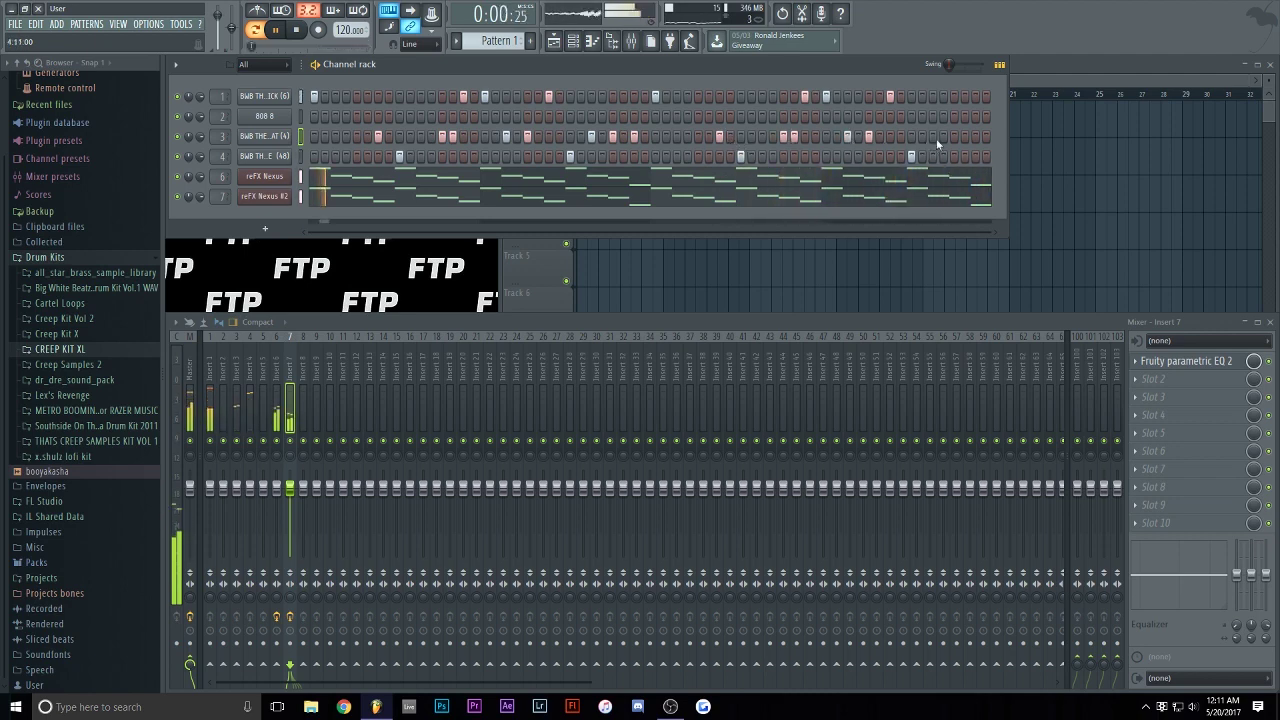
{"action": "left_click", "coordinate": [954, 137]}
{"action": "left_click", "coordinate": [975, 137]}
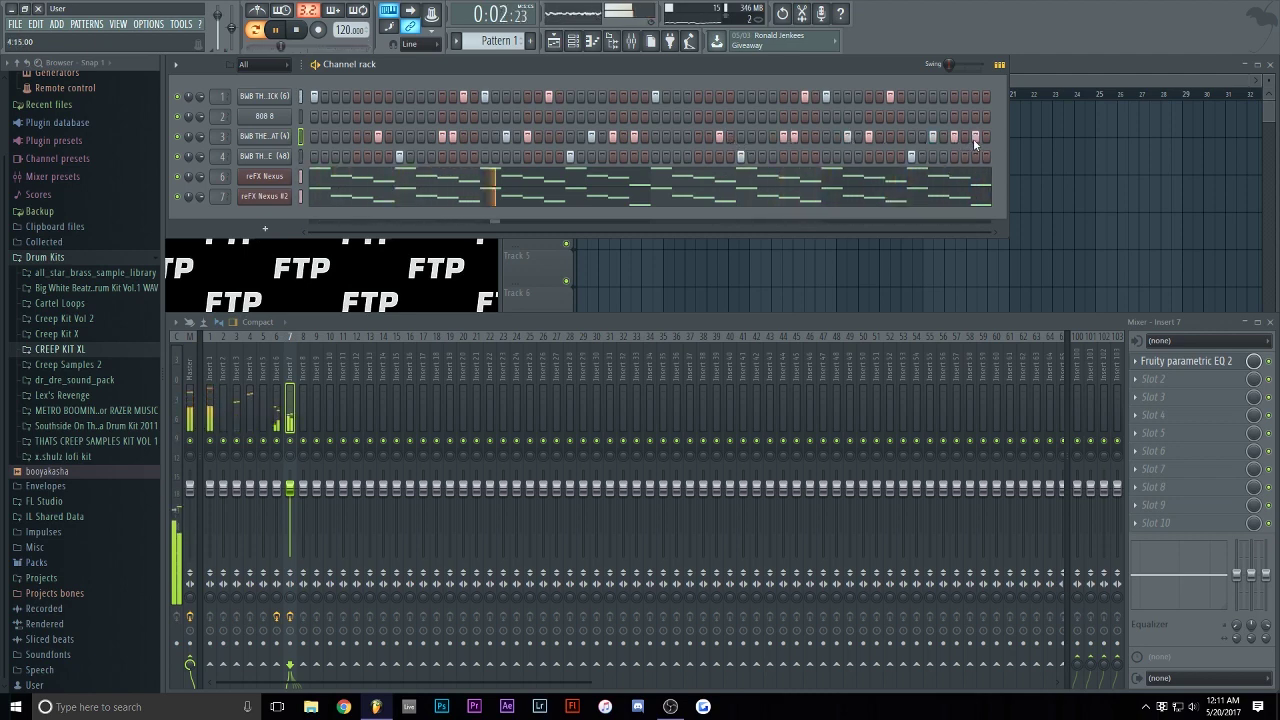
- Bring up the hat channel's notes in the piano roll, stop playback, and set the snap to 1/3 beat
{"action": "right_click", "coordinate": [268, 136]}
{"action": "left_click", "coordinate": [330, 141]}
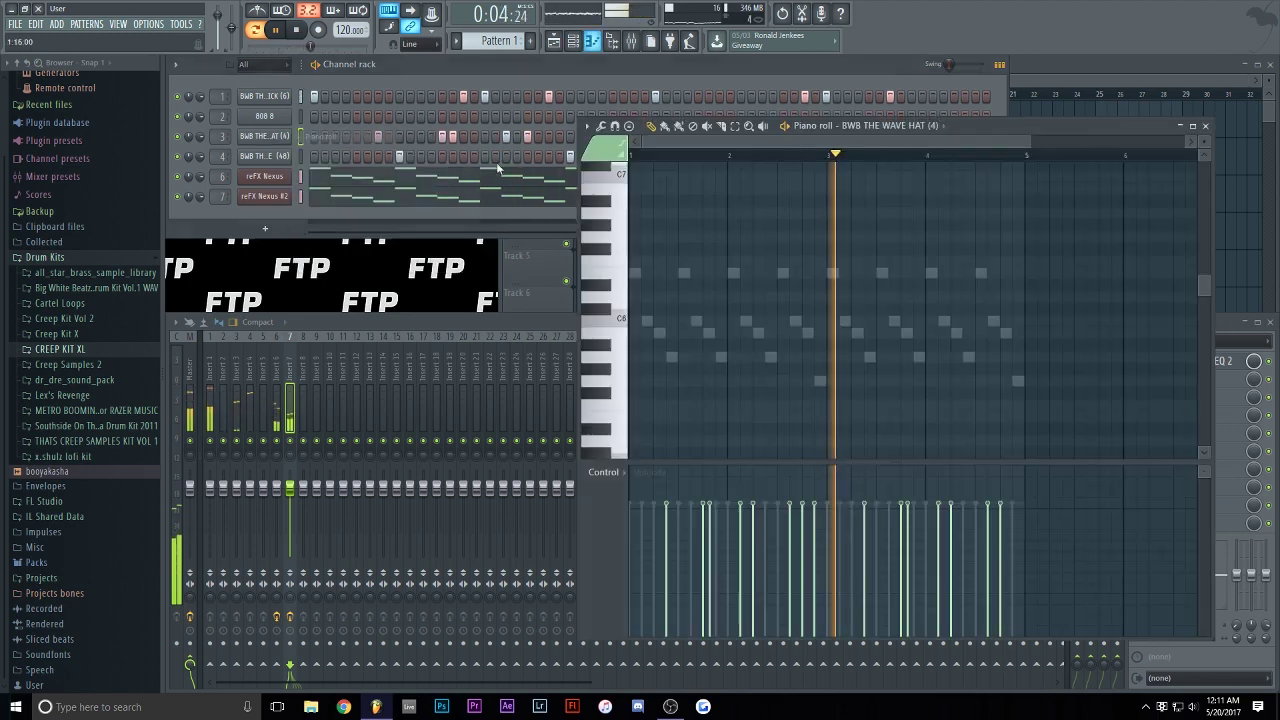
{"action": "scroll", "coordinate": [943, 277], "scroll_direction": "down", "scroll_amount": 3}
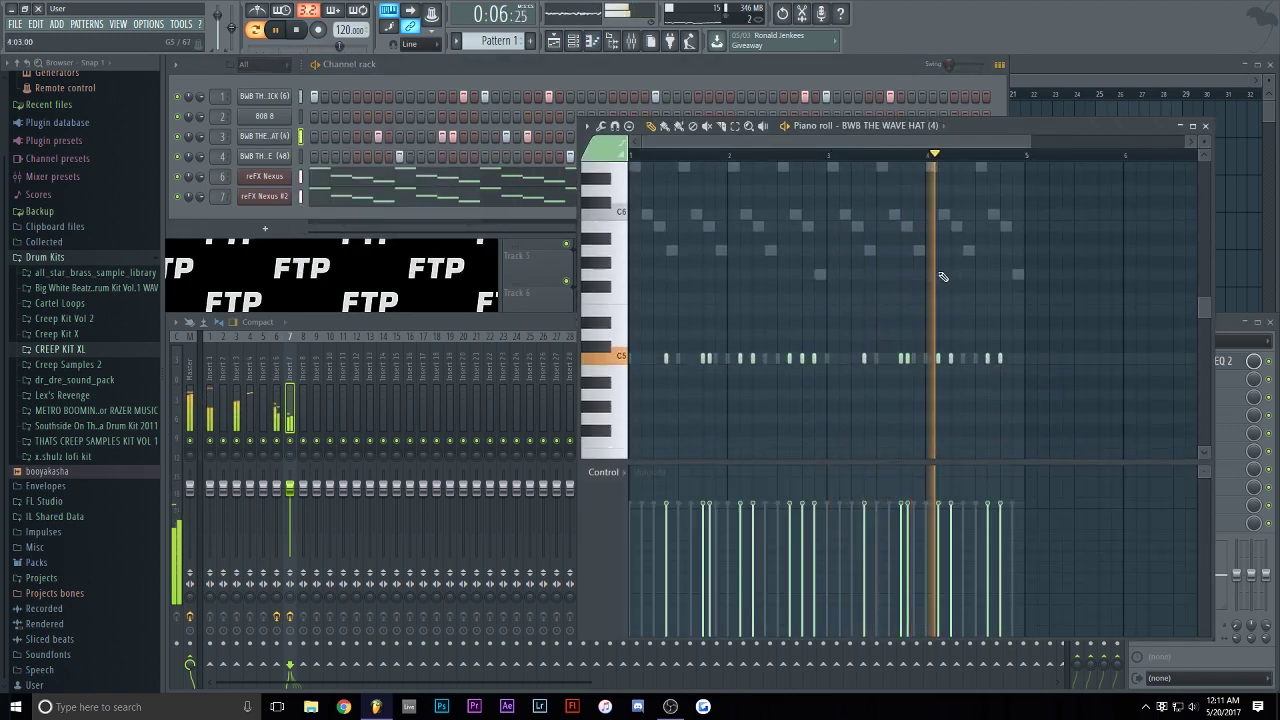
{"action": "scroll", "coordinate": [1046, 157], "scroll_direction": "up", "scroll_amount": 3}
{"action": "key", "text": "space"}
{"action": "left_click", "coordinate": [614, 126]}
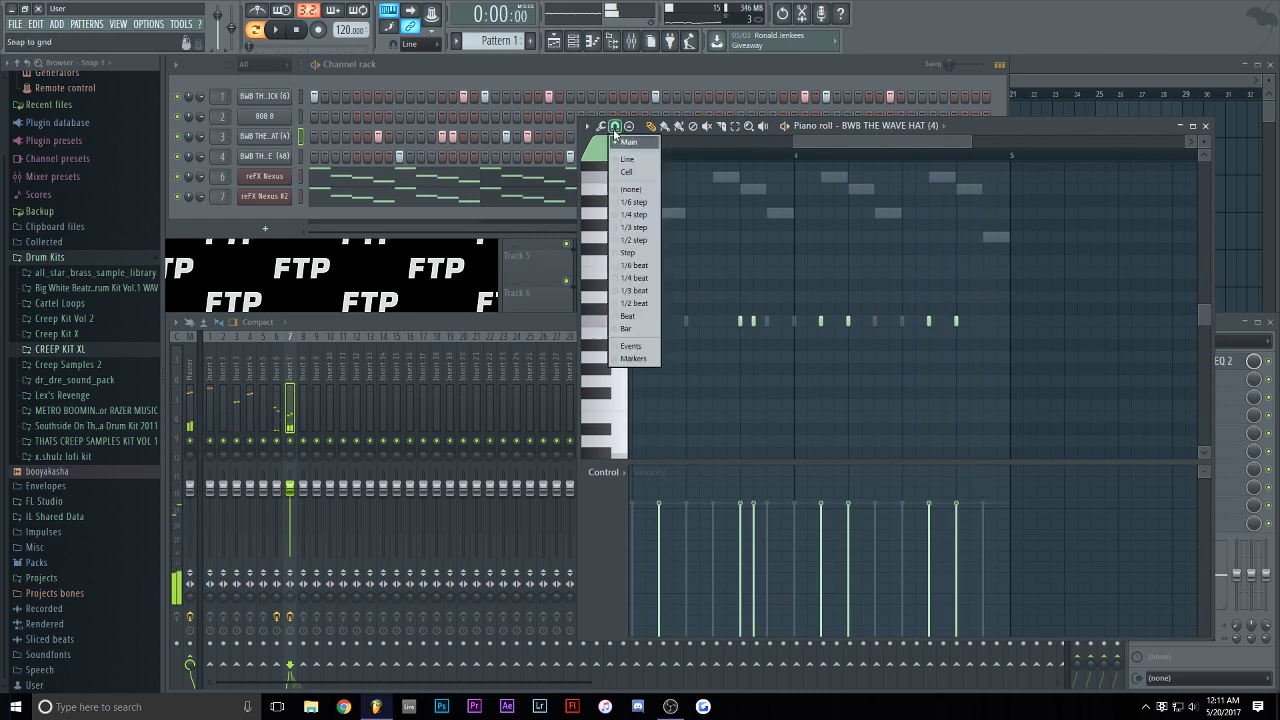
- Replace the last hat note in bar 4 with three consecutive 1/3-beat C5 notes filling the final beat
{"action": "right_click", "coordinate": [956, 321]}
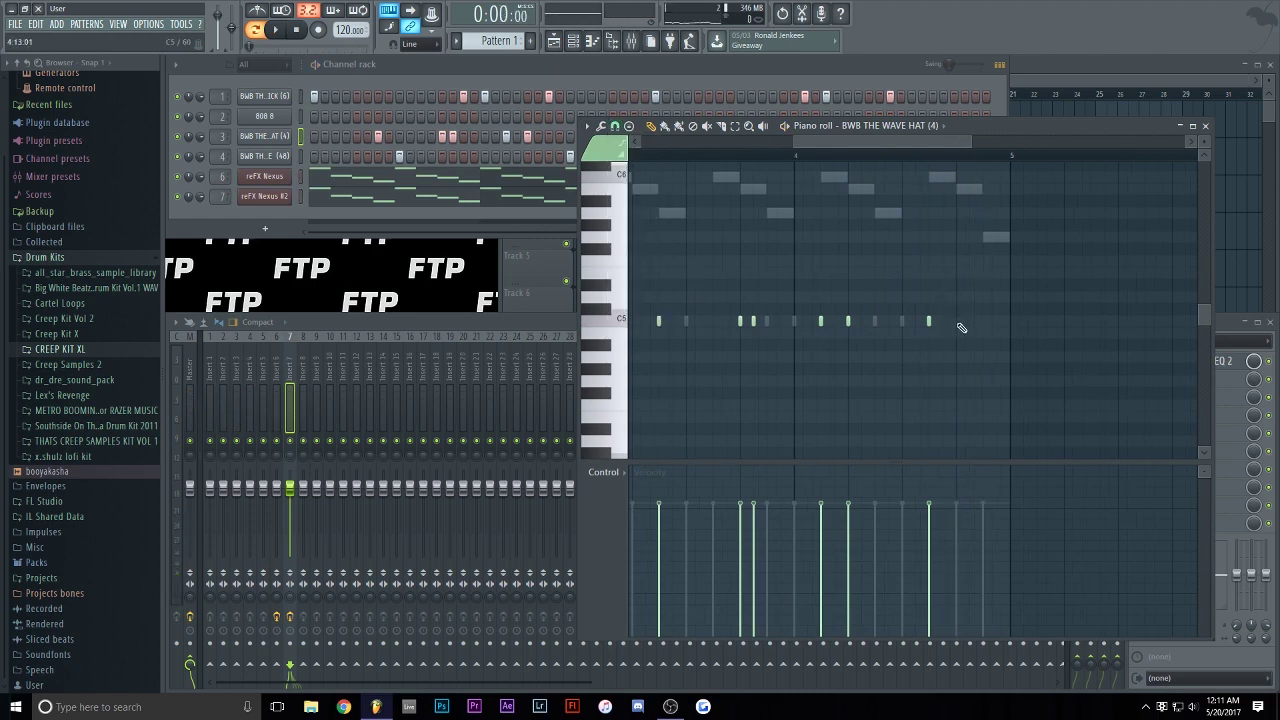
{"action": "left_click", "coordinate": [961, 326]}
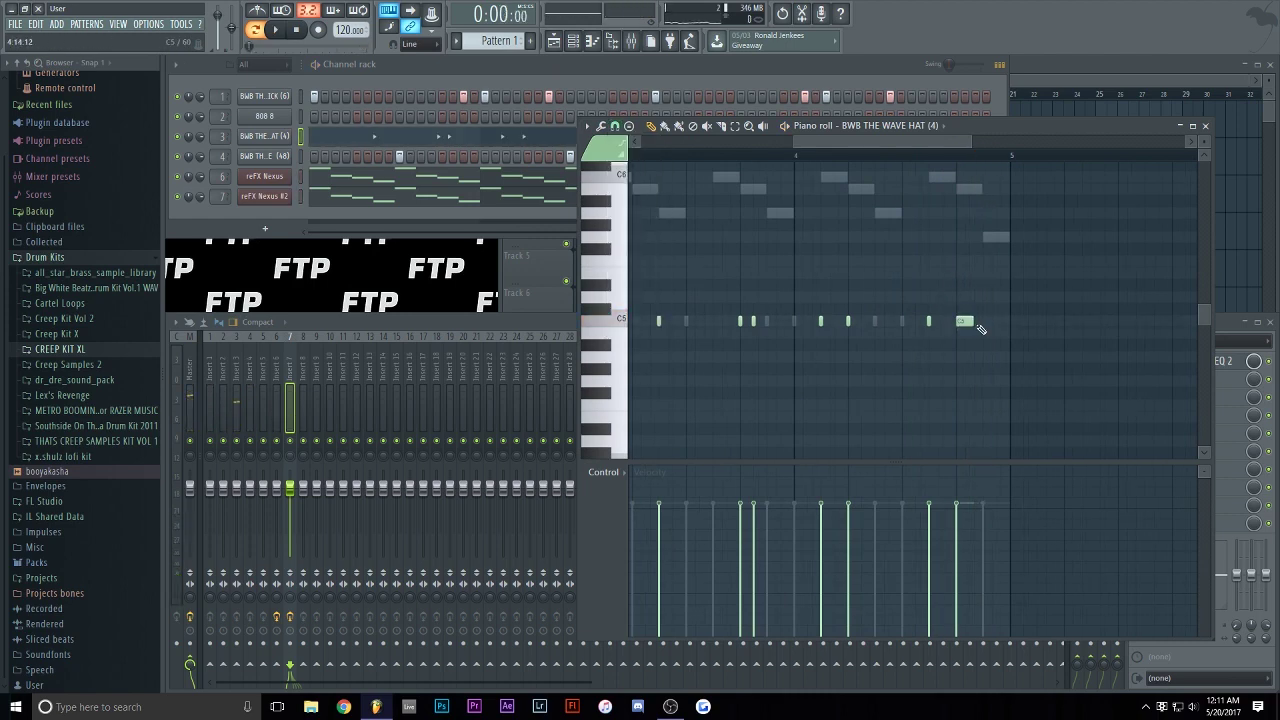
{"action": "left_click", "coordinate": [980, 326]}
{"action": "left_click", "coordinate": [1002, 324]}
{"action": "left_click_drag", "start_coordinate": [1006, 321], "coordinate": [999, 321]}
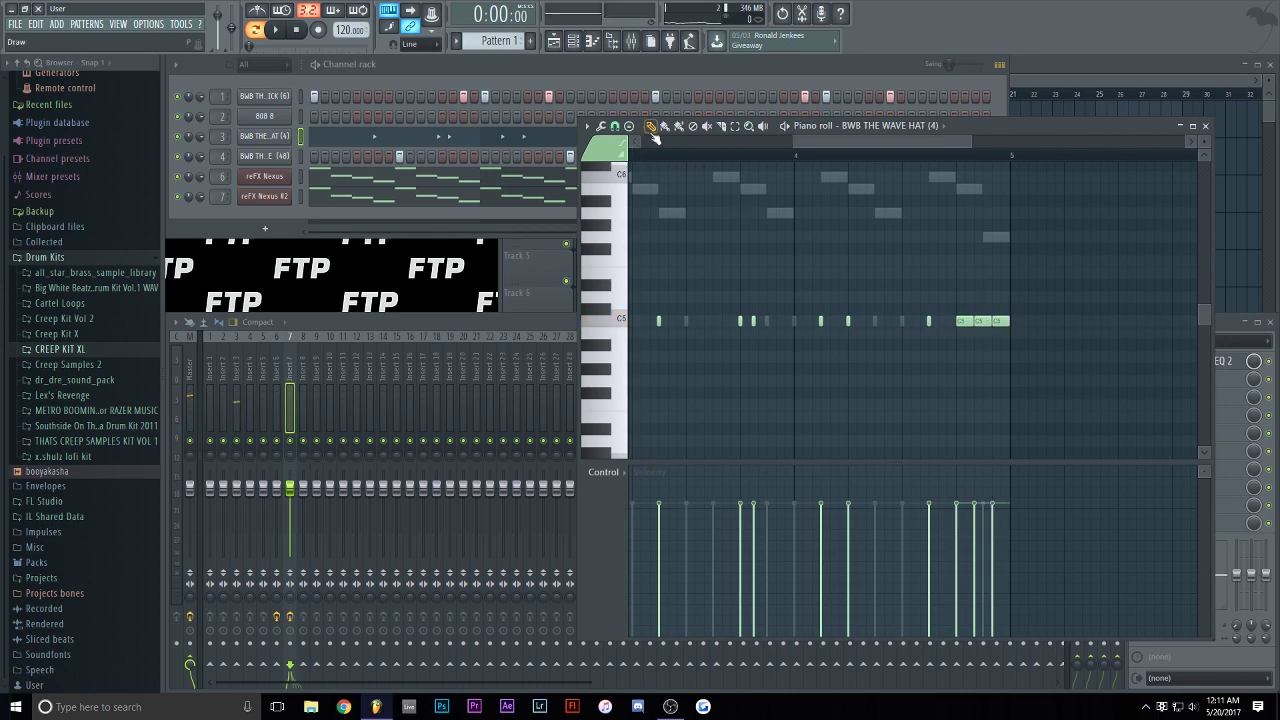
{"action": "left_click", "coordinate": [629, 126]}
{"action": "key", "text": "Escape"}
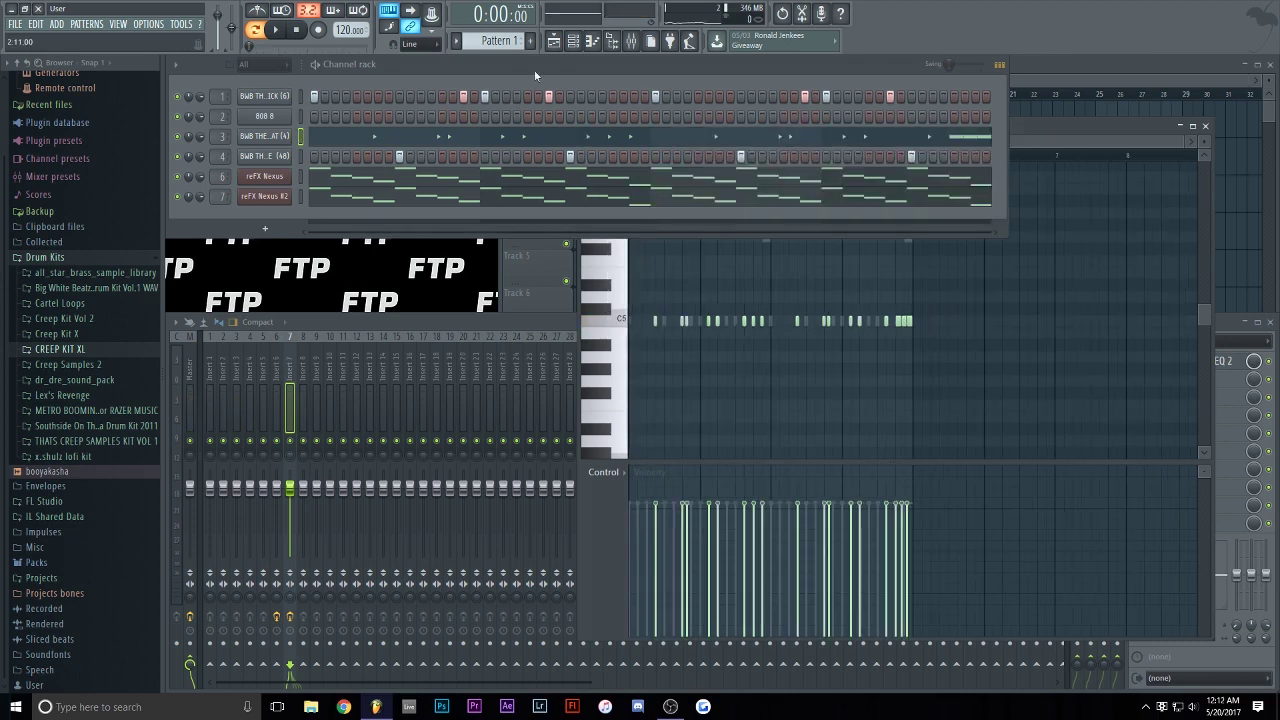
- Play back the full pattern to check the hat roll against the melody and drums, and stop playback
{"action": "left_click", "coordinate": [527, 63]}
{"action": "key", "text": "space"}
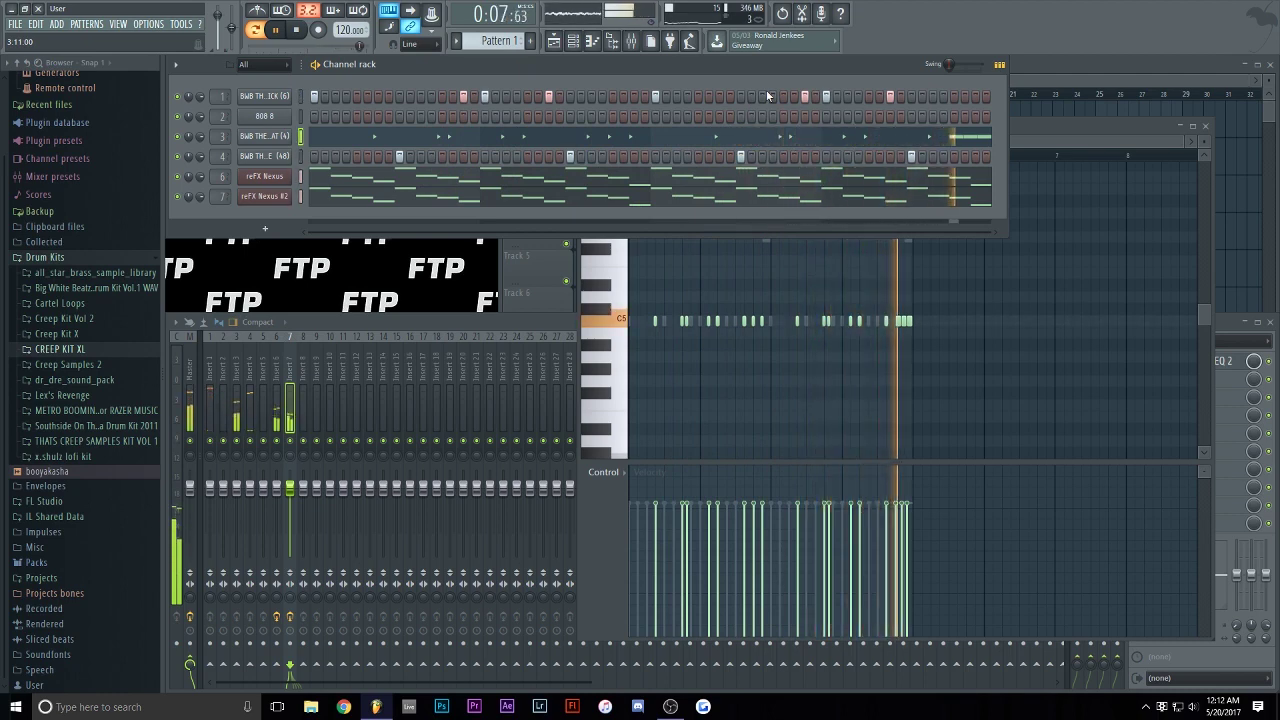
{"action": "left_click", "coordinate": [1030, 131]}
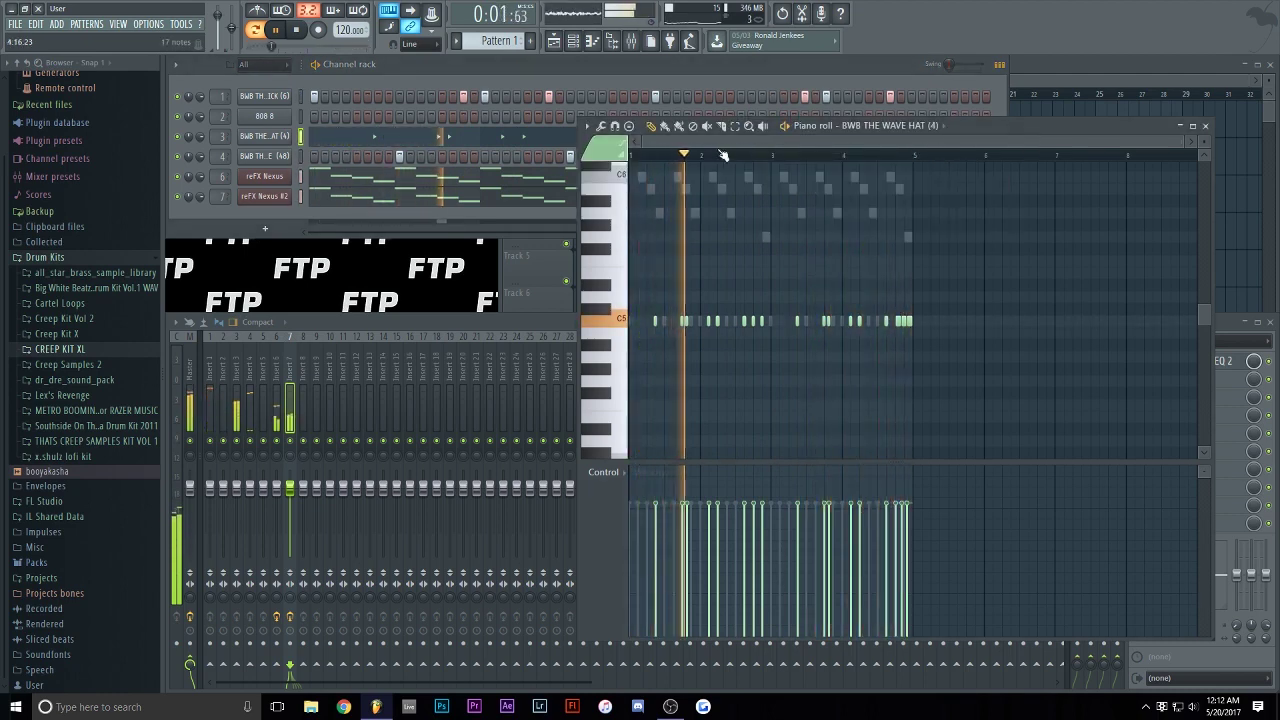
{"action": "left_click", "coordinate": [572, 72]}
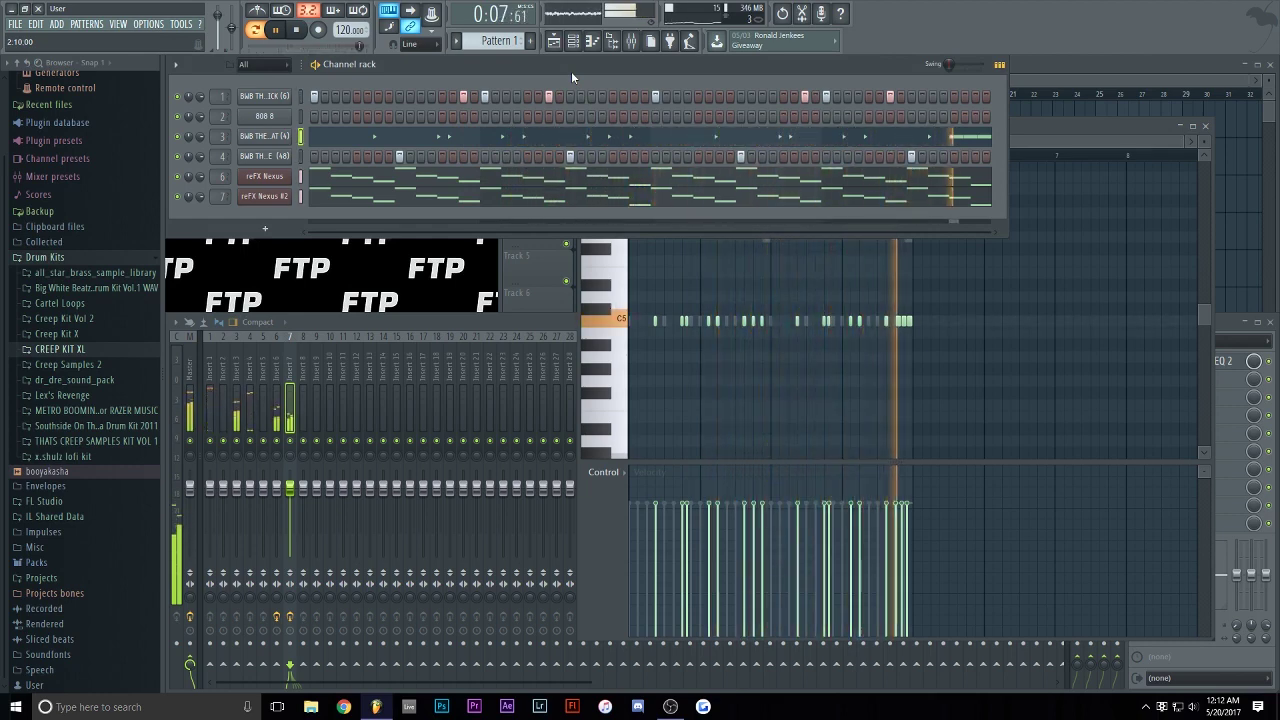
{"action": "key", "text": "space"}
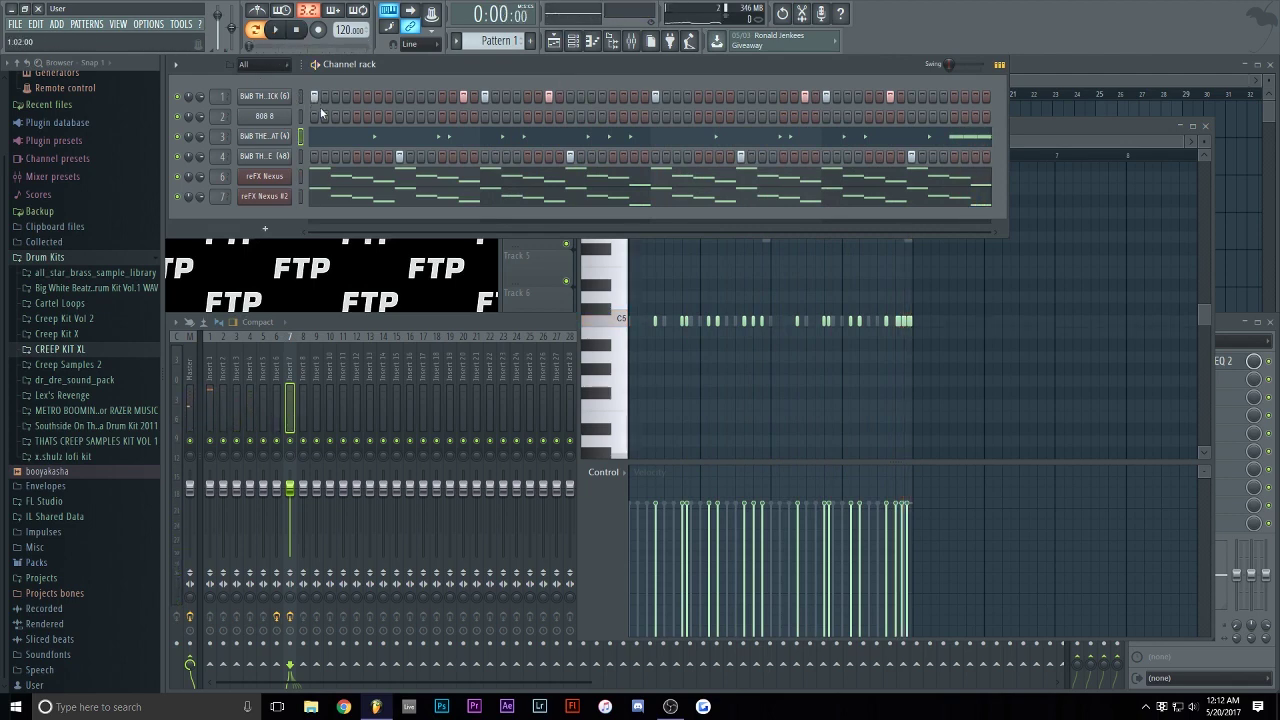
- Set the 808 8 channel to cut itself and add hits on steps 1, 13, 15 and 17, auditioning the pattern
{"action": "right_click", "coordinate": [293, 118]}
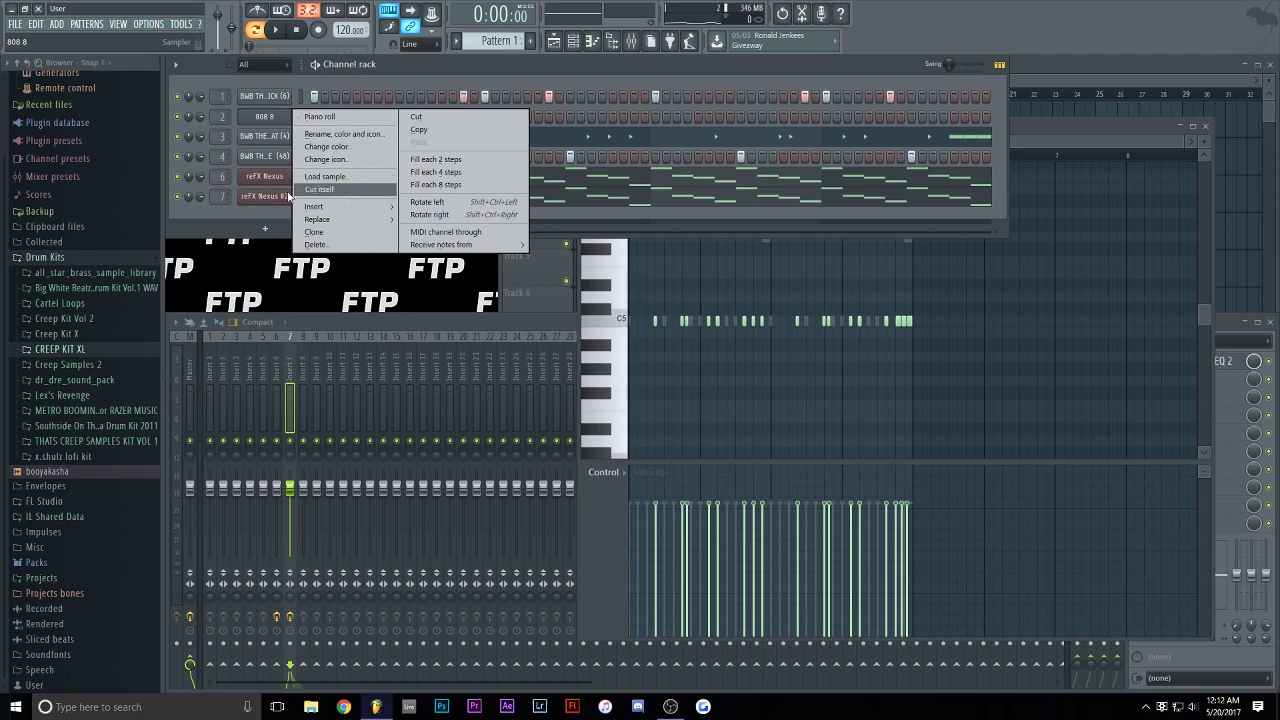
{"action": "left_click", "coordinate": [318, 189]}
{"action": "key", "text": "space"}
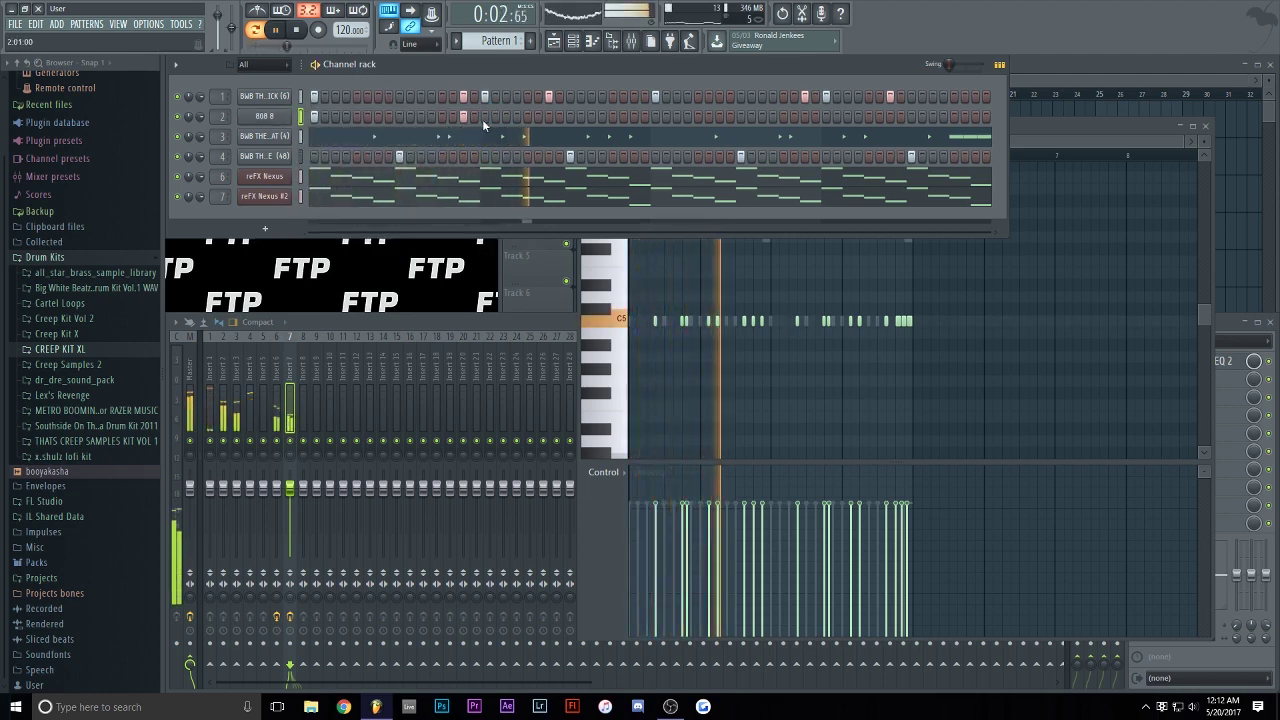
{"action": "left_click", "coordinate": [441, 117]}
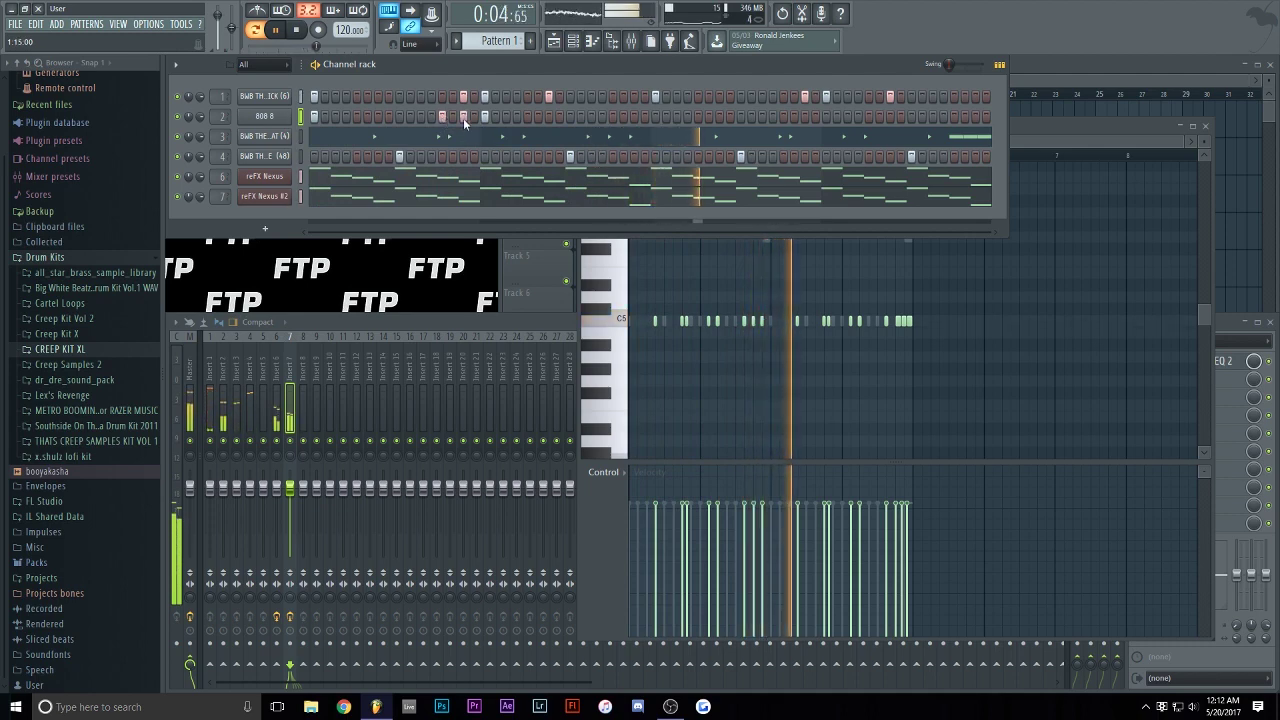
{"action": "key", "text": "space"}
{"action": "key", "text": "space"}
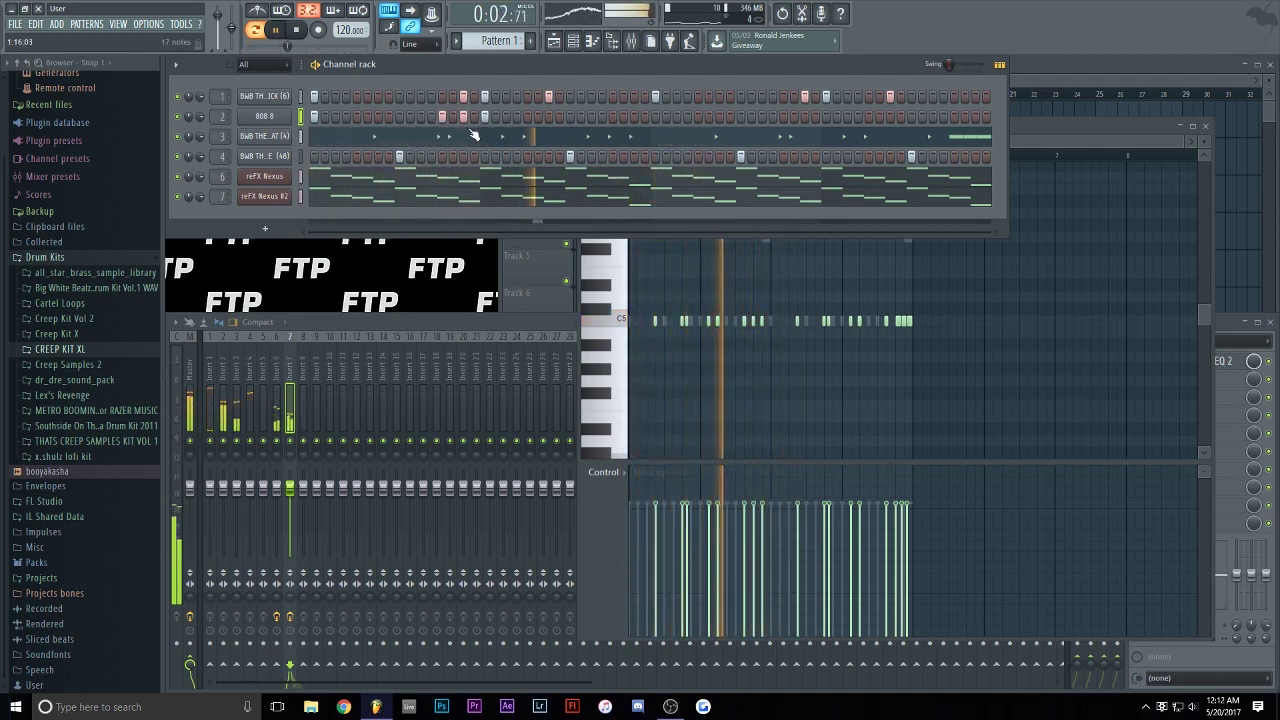
- Try raising the 808 8 note on step 15 to E5 in the piano roll and audition it
{"action": "right_click", "coordinate": [264, 116]}
{"action": "left_click", "coordinate": [305, 118]}
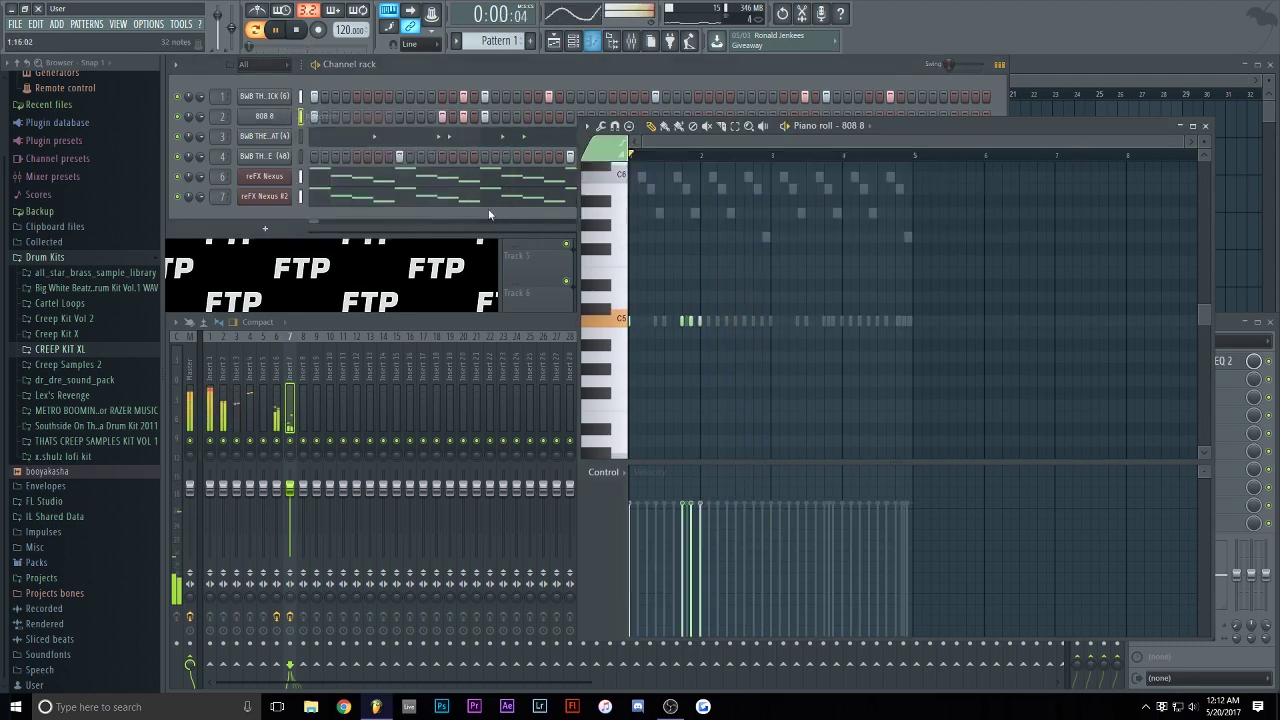
{"action": "scroll", "coordinate": [679, 140], "scroll_direction": "up", "scroll_amount": 2}
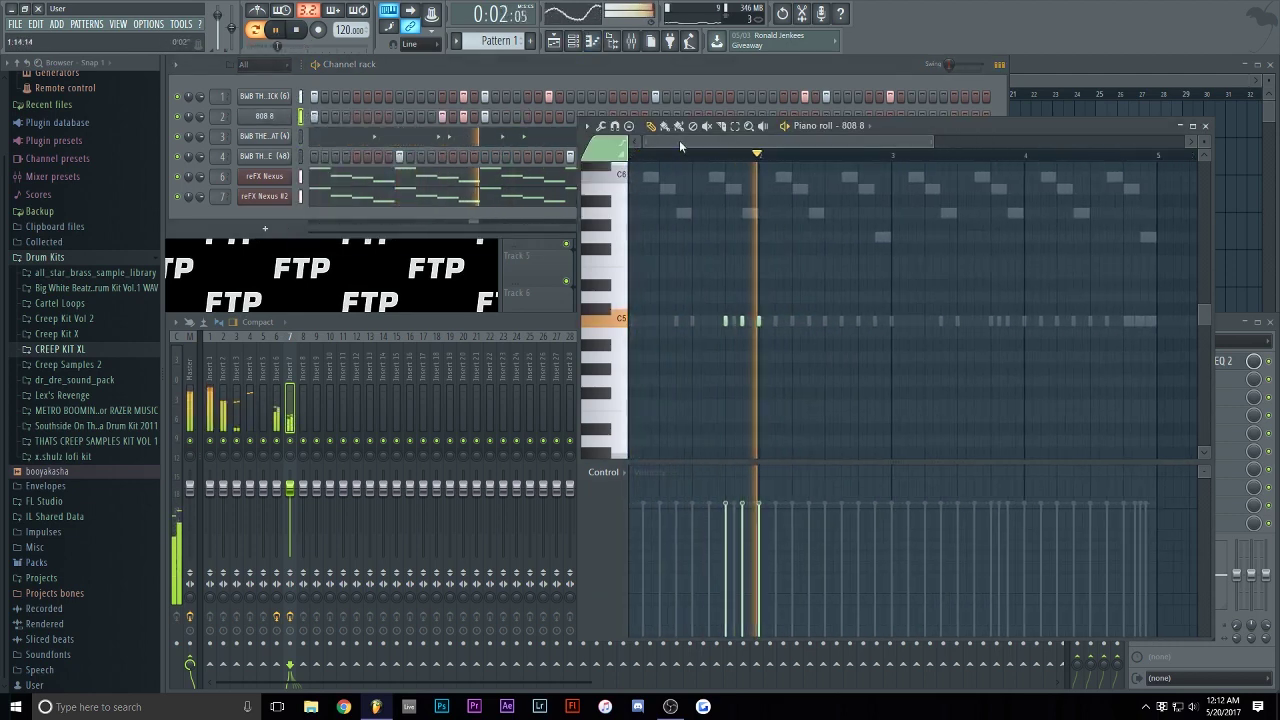
{"action": "key", "text": "space"}
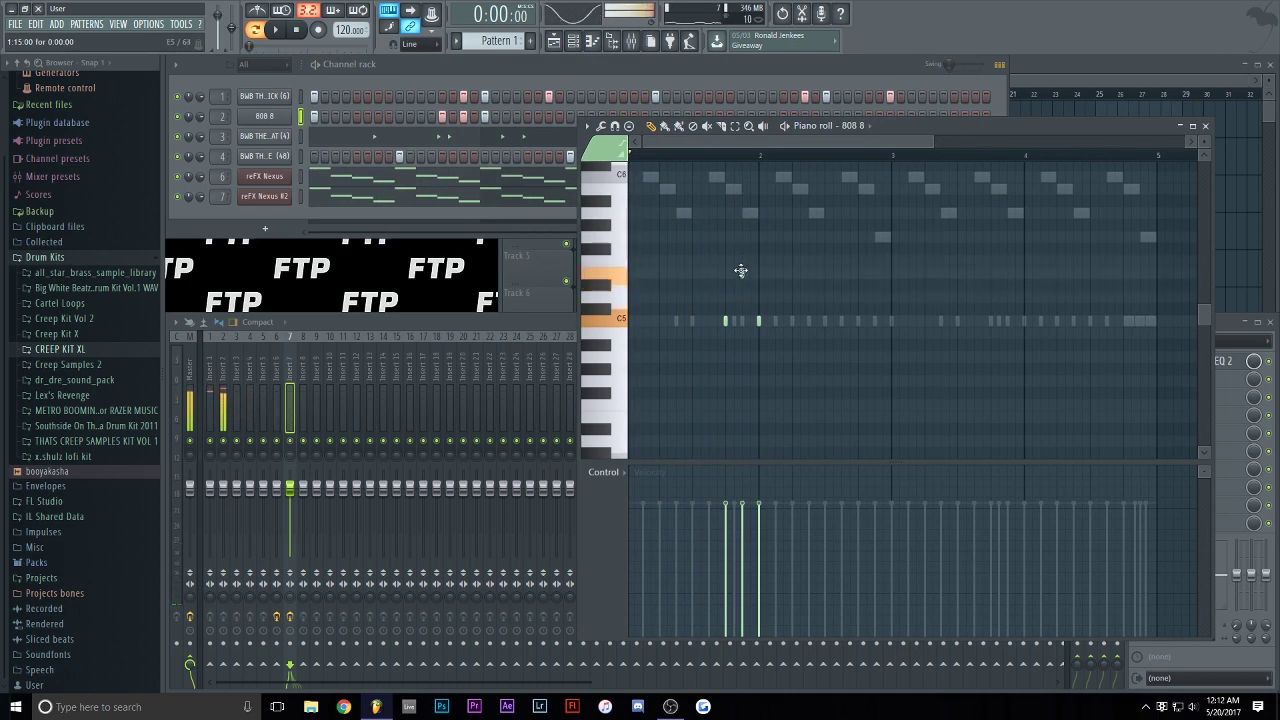
{"action": "key", "text": "space"}
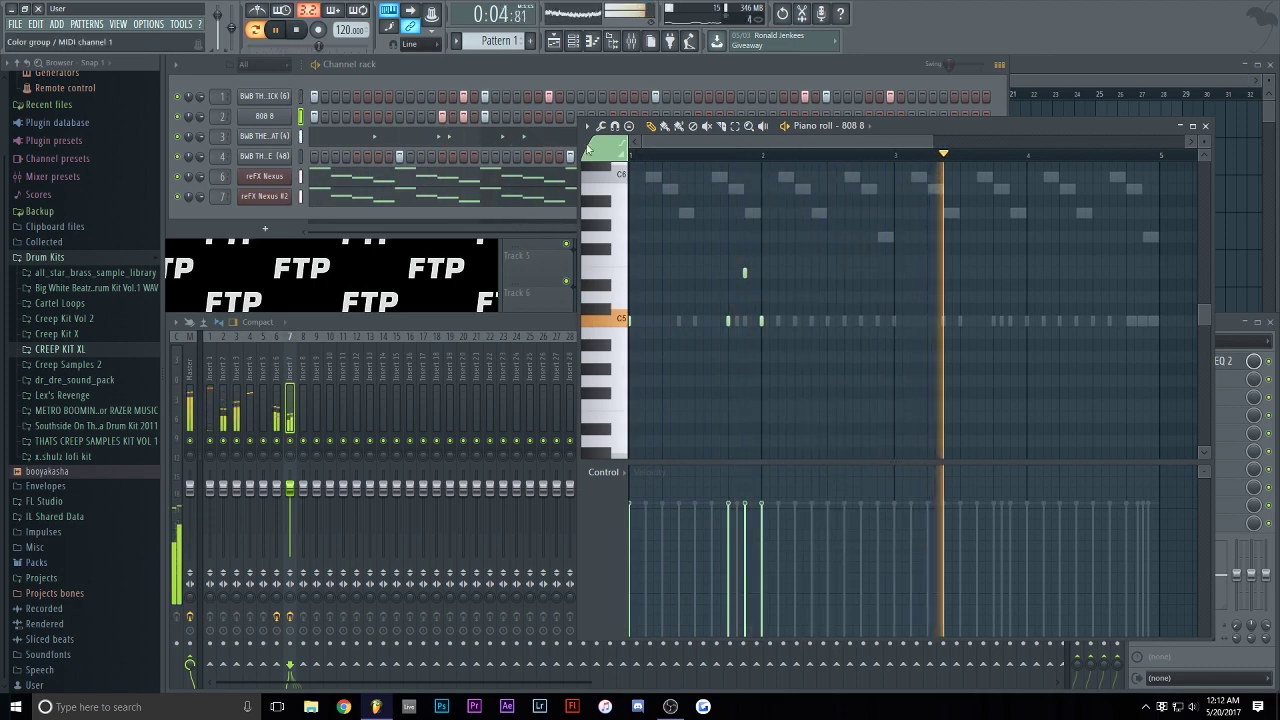
{"action": "key", "text": "space"}
- Load the OH1 sample from the OH folder of CREEP KIT XL as a new channel above the reFX Nexus channels
{"action": "left_click", "coordinate": [565, 96]}
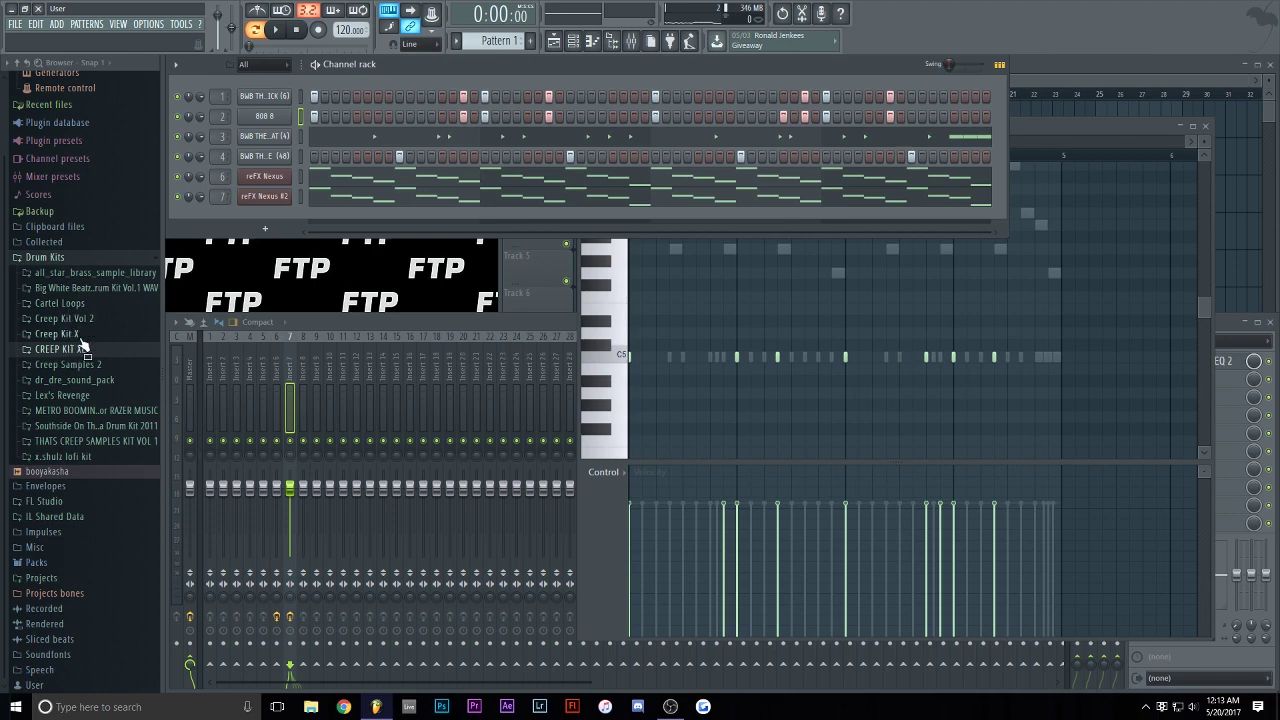
{"action": "left_click", "coordinate": [60, 349]}
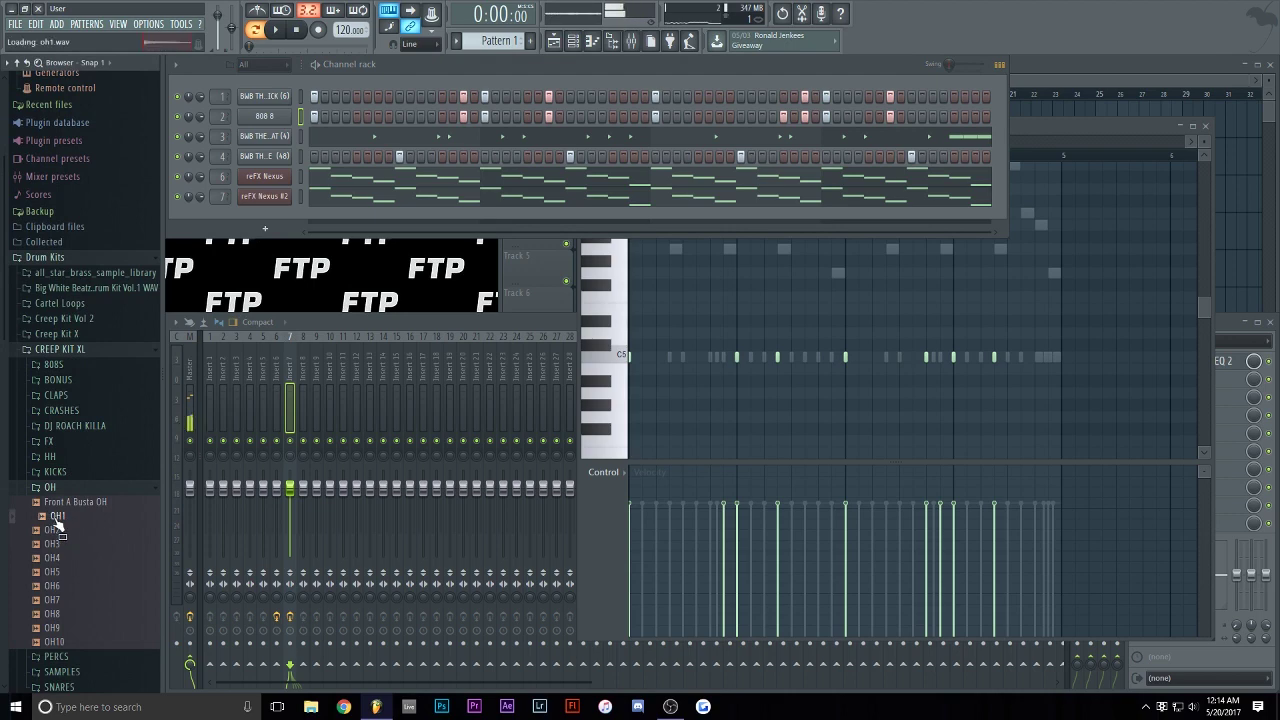
{"action": "left_click_drag", "start_coordinate": [258, 218], "coordinate": [268, 180]}
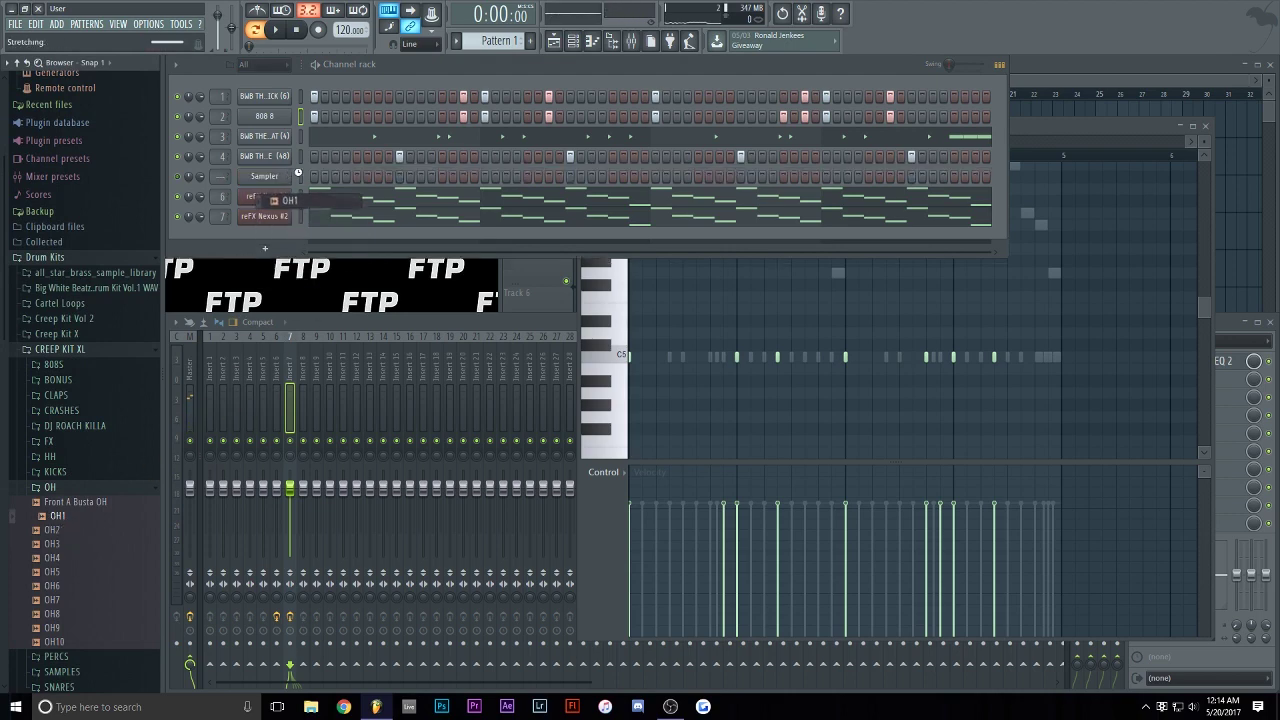
- Try OH1 hits on steps 9, 25 and 41, remove the one on step 25, and audition the pattern
{"action": "key", "text": "space"}
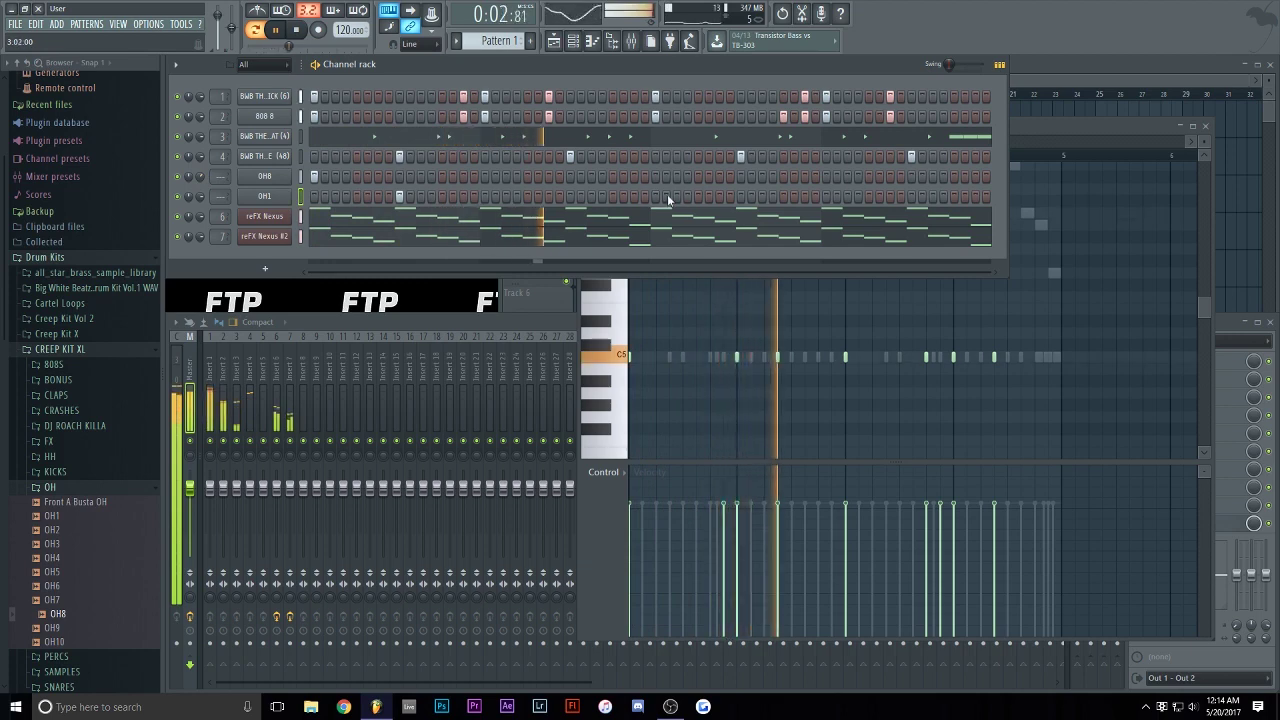
{"action": "key", "text": "space"}
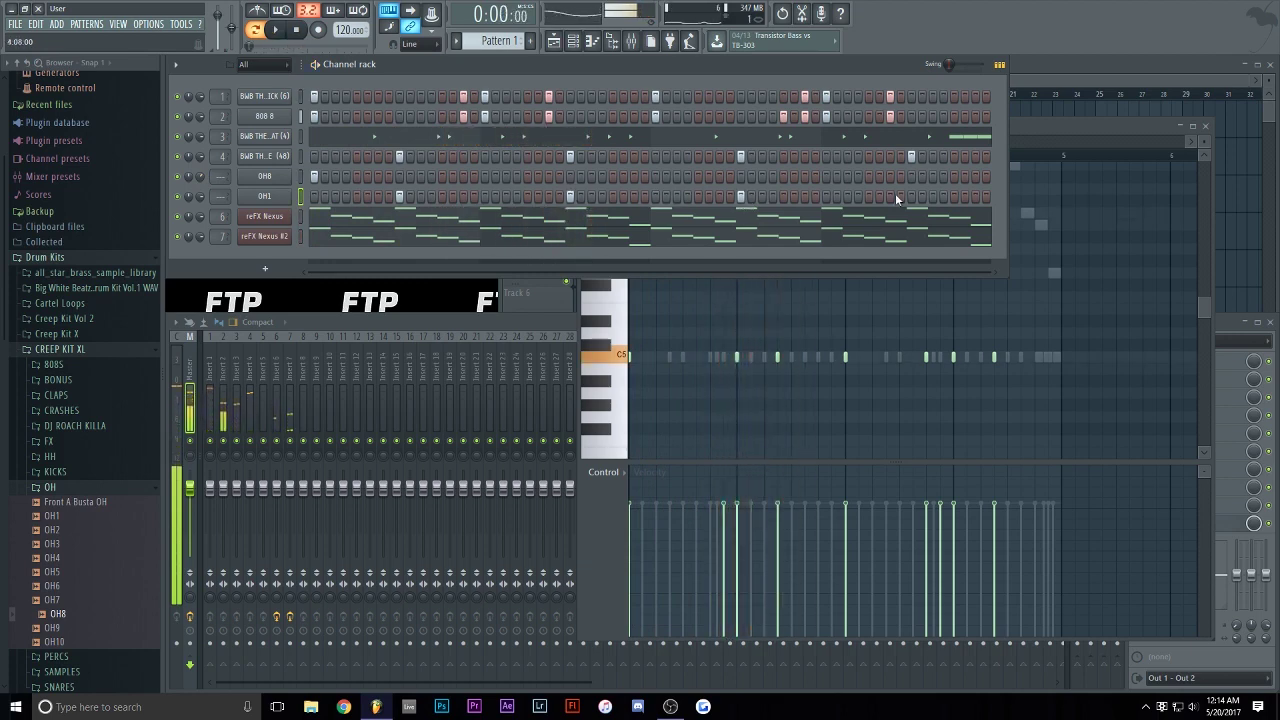
{"action": "key", "text": "space"}
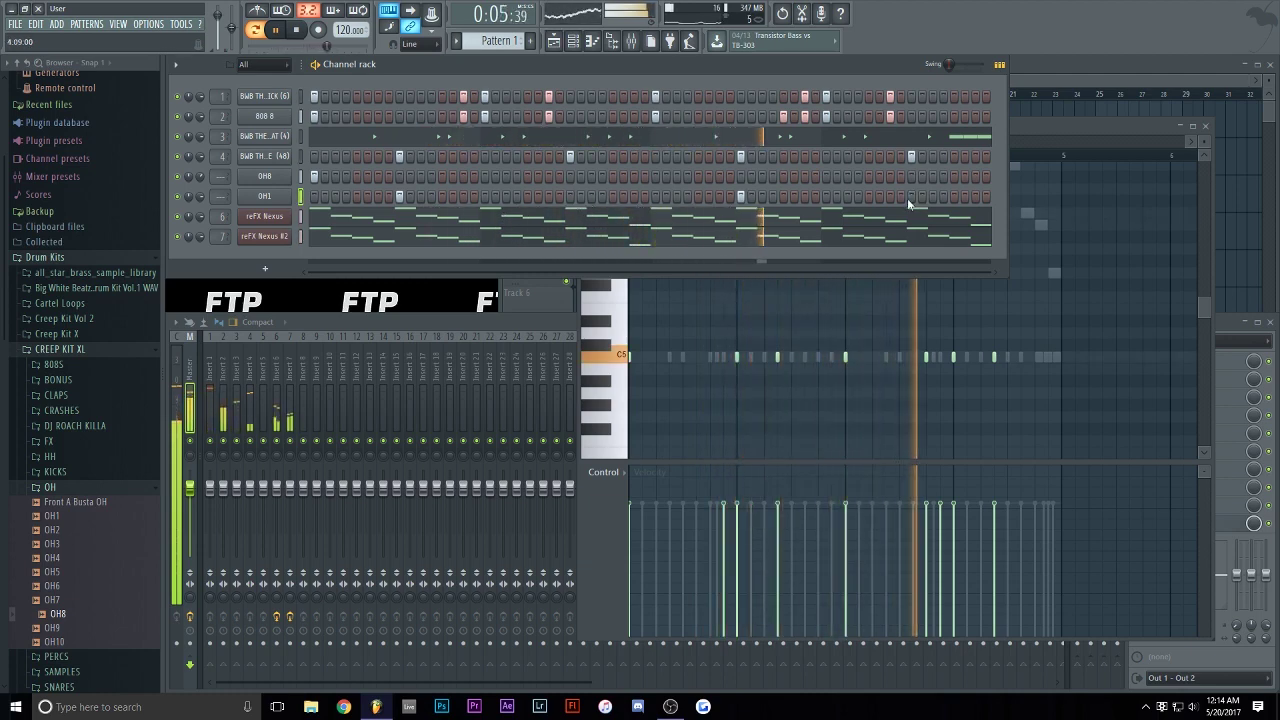
{"action": "key", "text": "space"}
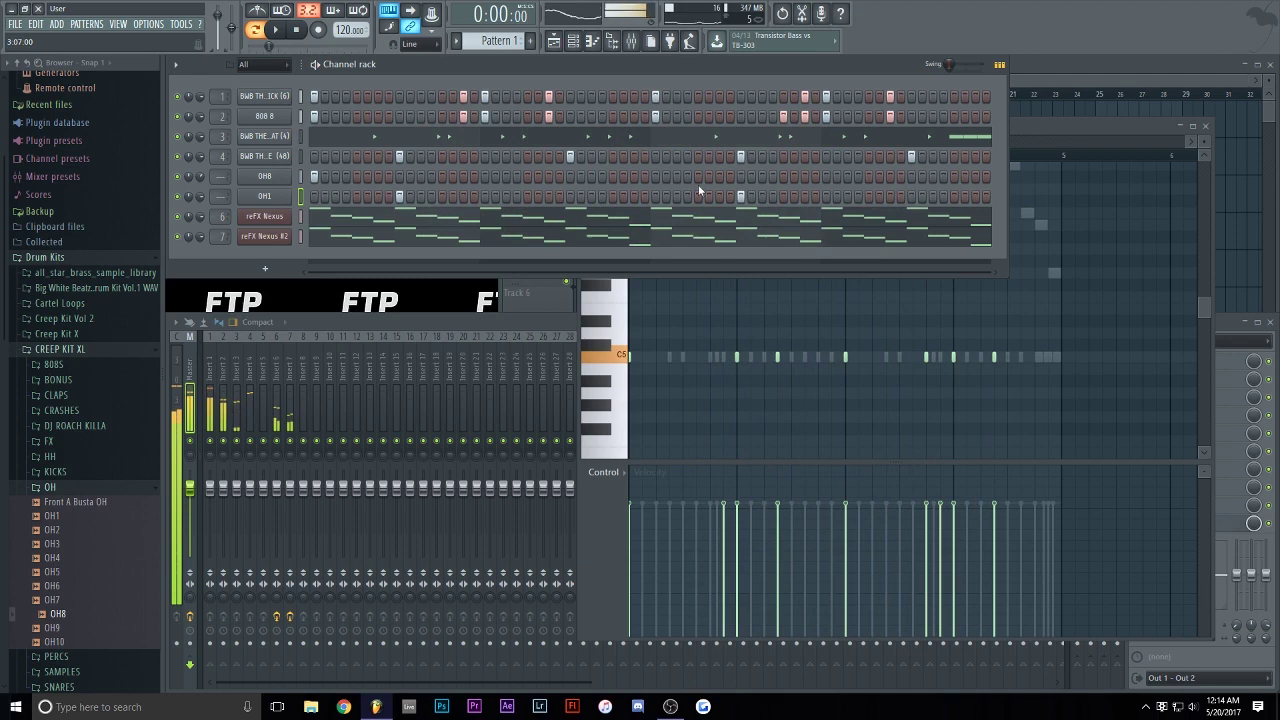
{"action": "left_click", "coordinate": [276, 176]}
{"action": "left_click", "coordinate": [558, 141]}
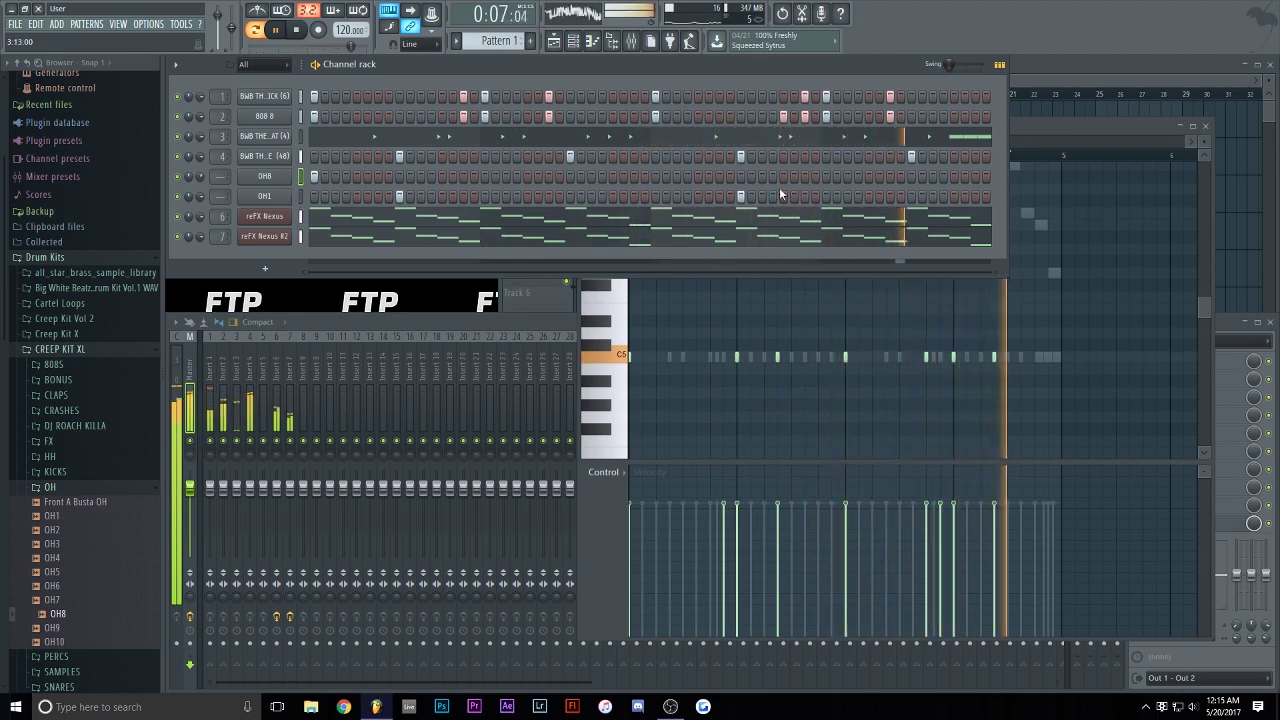
- Move the OH1 hits to steps 25 and 57, and collapse the OH sample folder and stop playback
{"action": "left_click", "coordinate": [570, 196]}
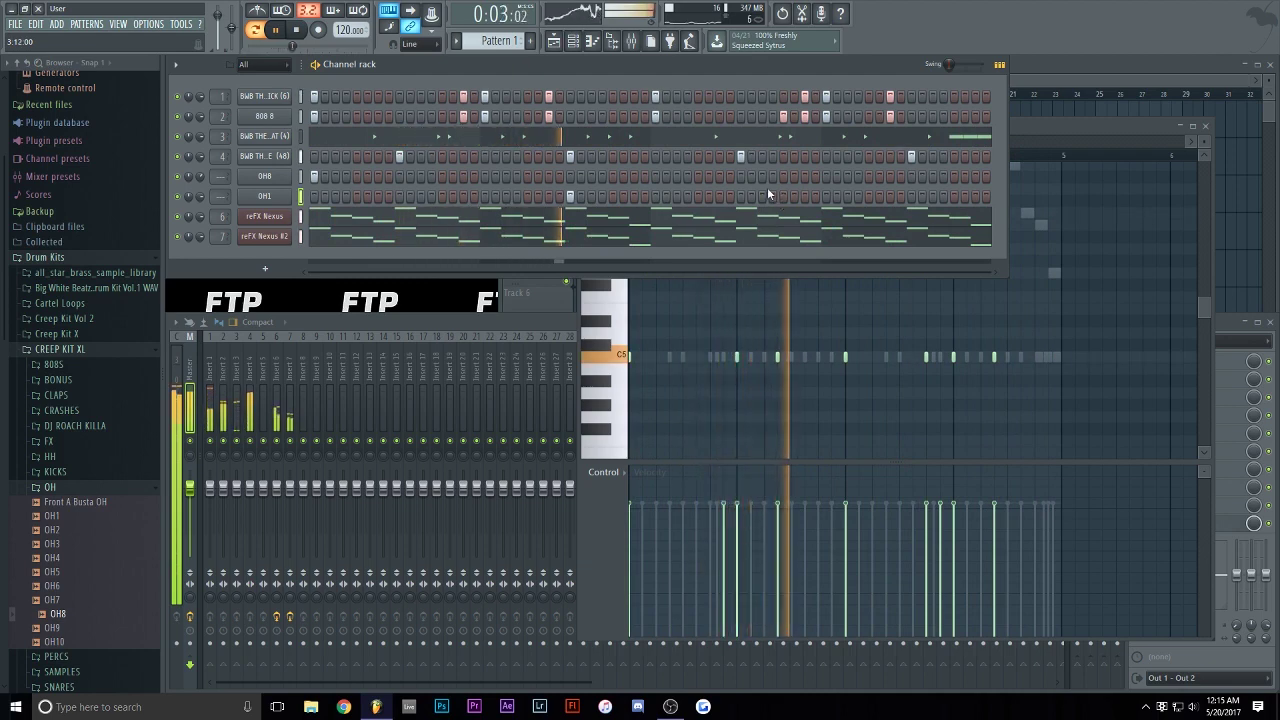
{"action": "left_click", "coordinate": [912, 196]}
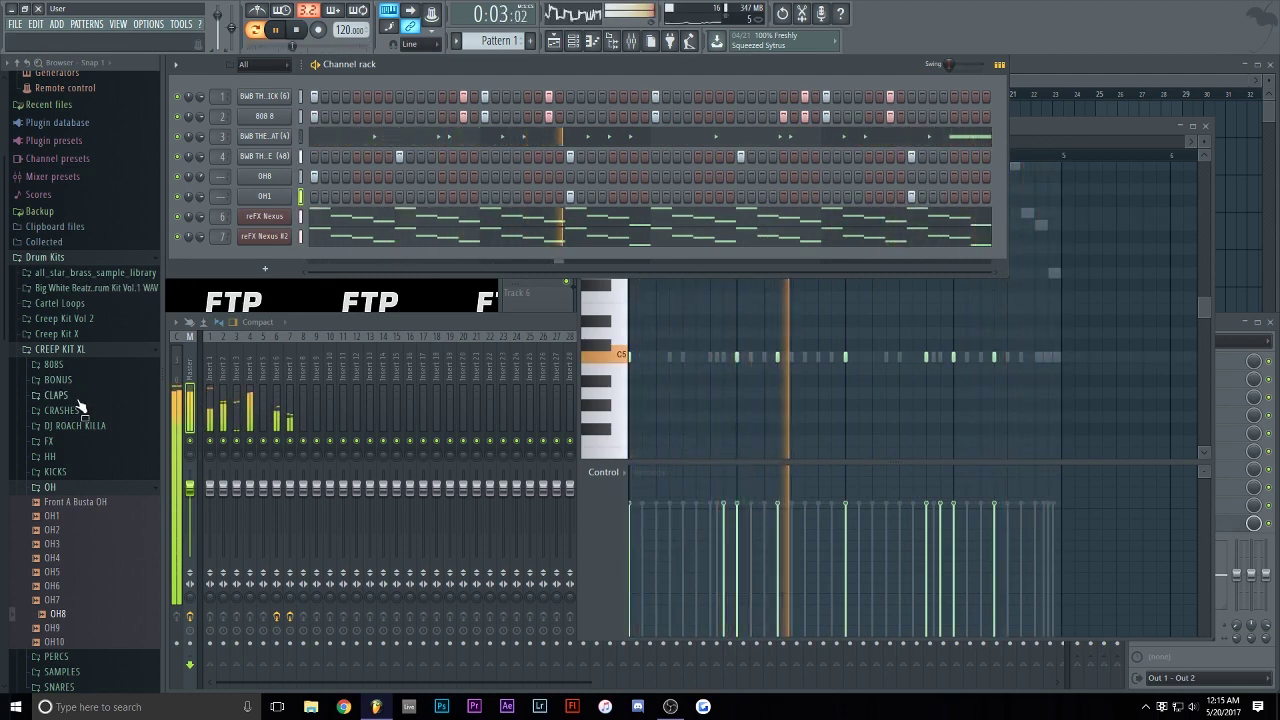
{"action": "left_click", "coordinate": [50, 487]}
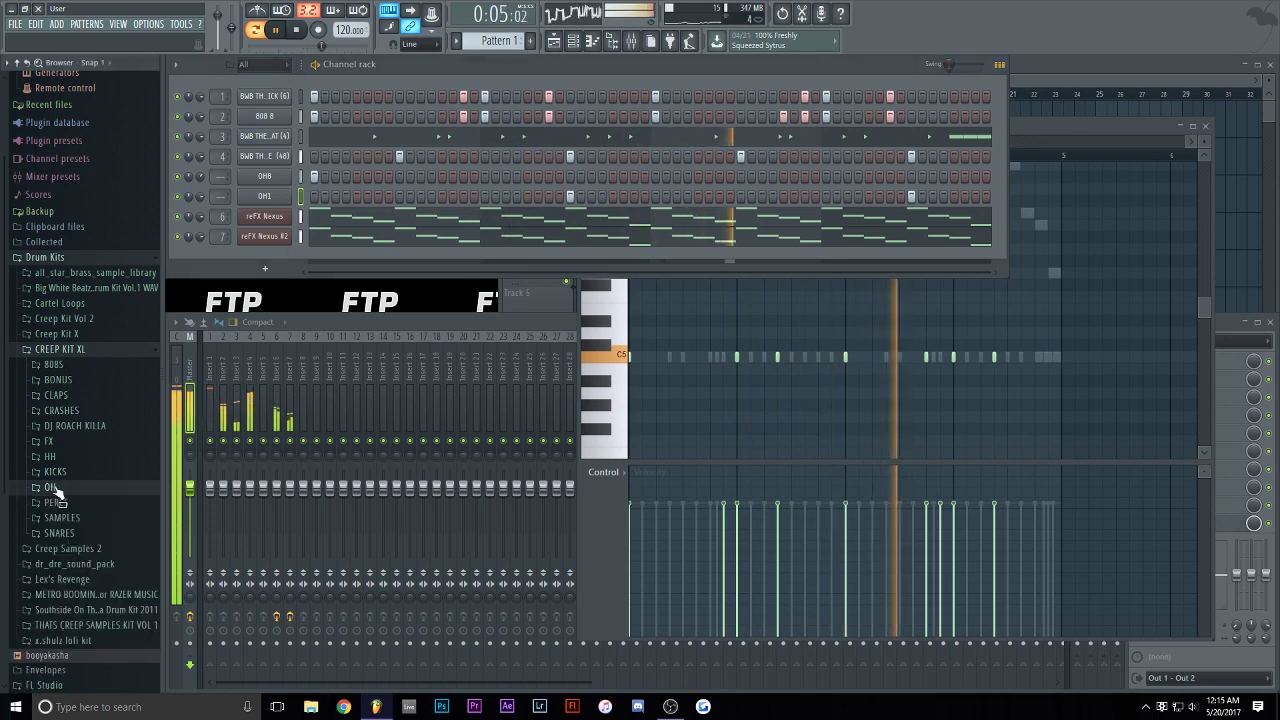
{"action": "key", "text": "space"}
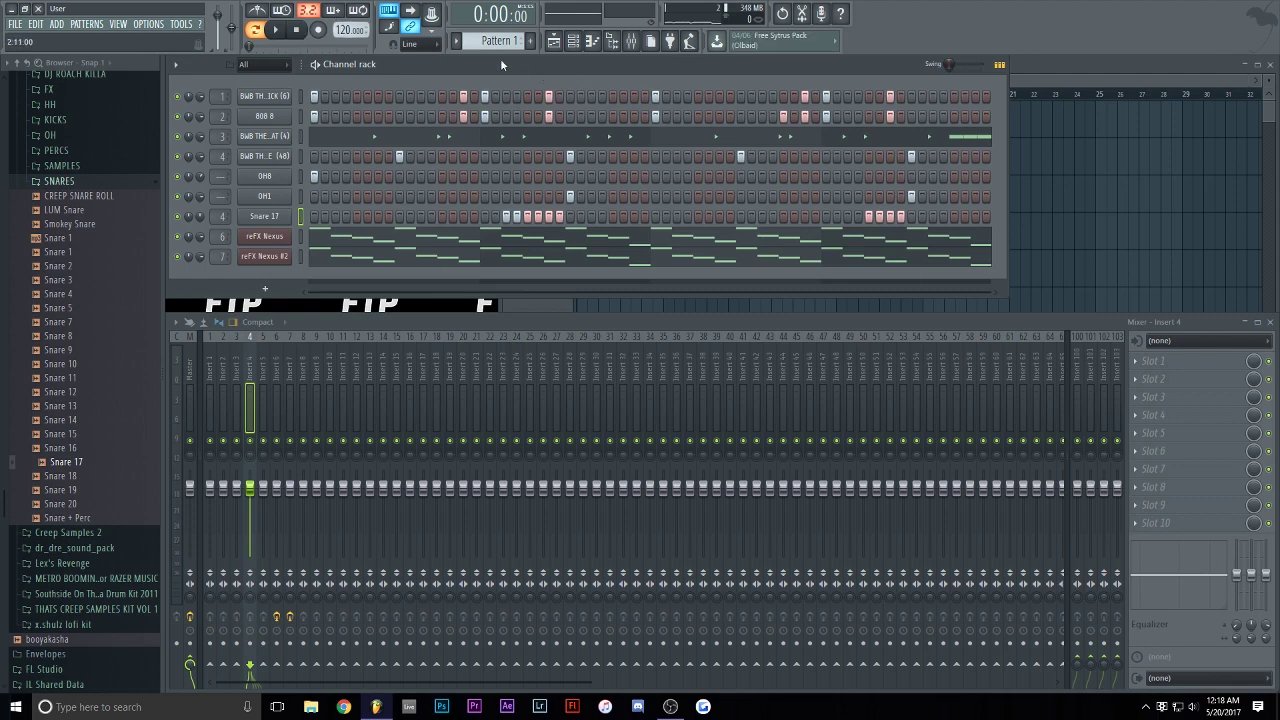
- Split Pattern 1 by channel and place the kick and 808 8 patterns at bar 1 on playlist tracks 1 and 2
{"action": "left_click", "coordinate": [457, 42]}
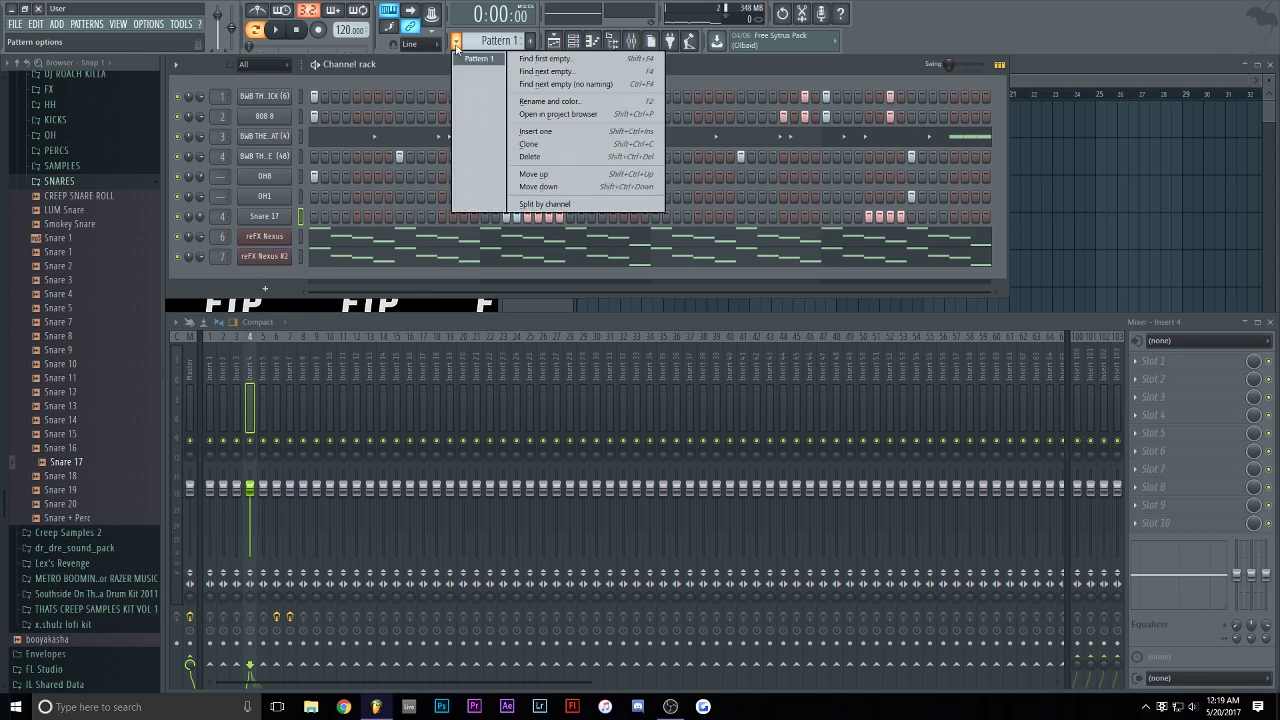
{"action": "left_click", "coordinate": [546, 205]}
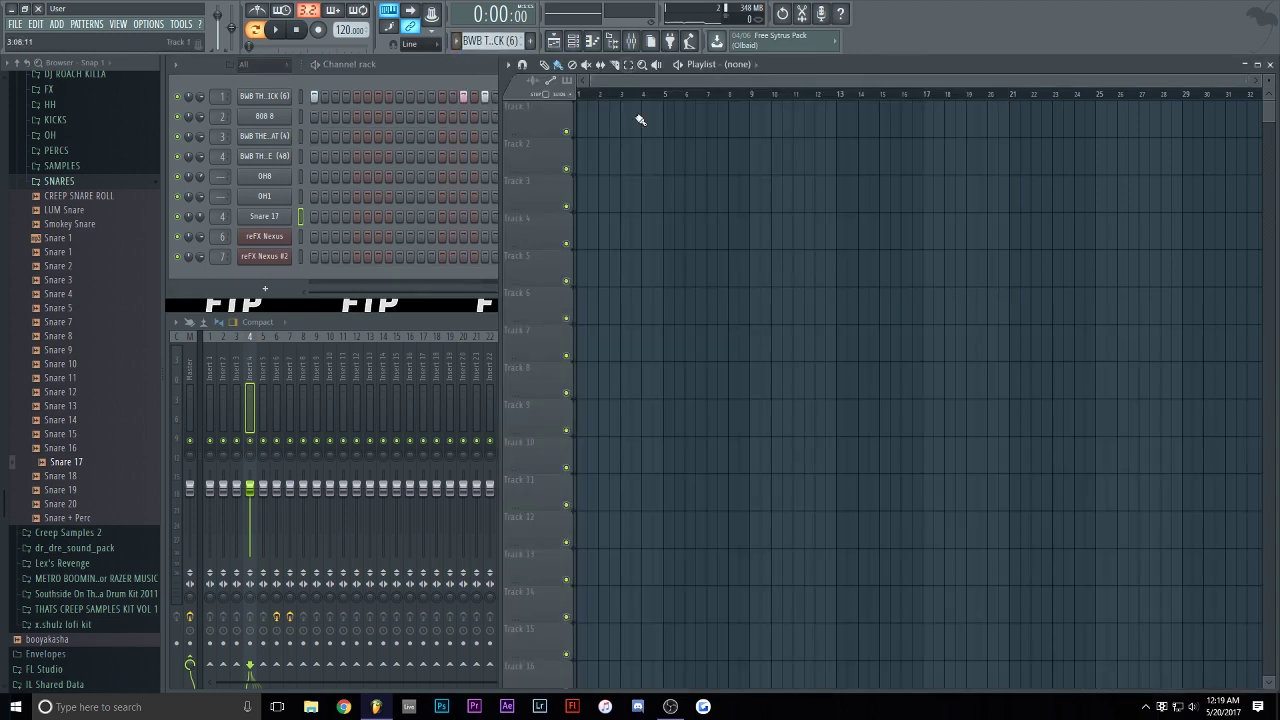
{"action": "left_click", "coordinate": [456, 41]}
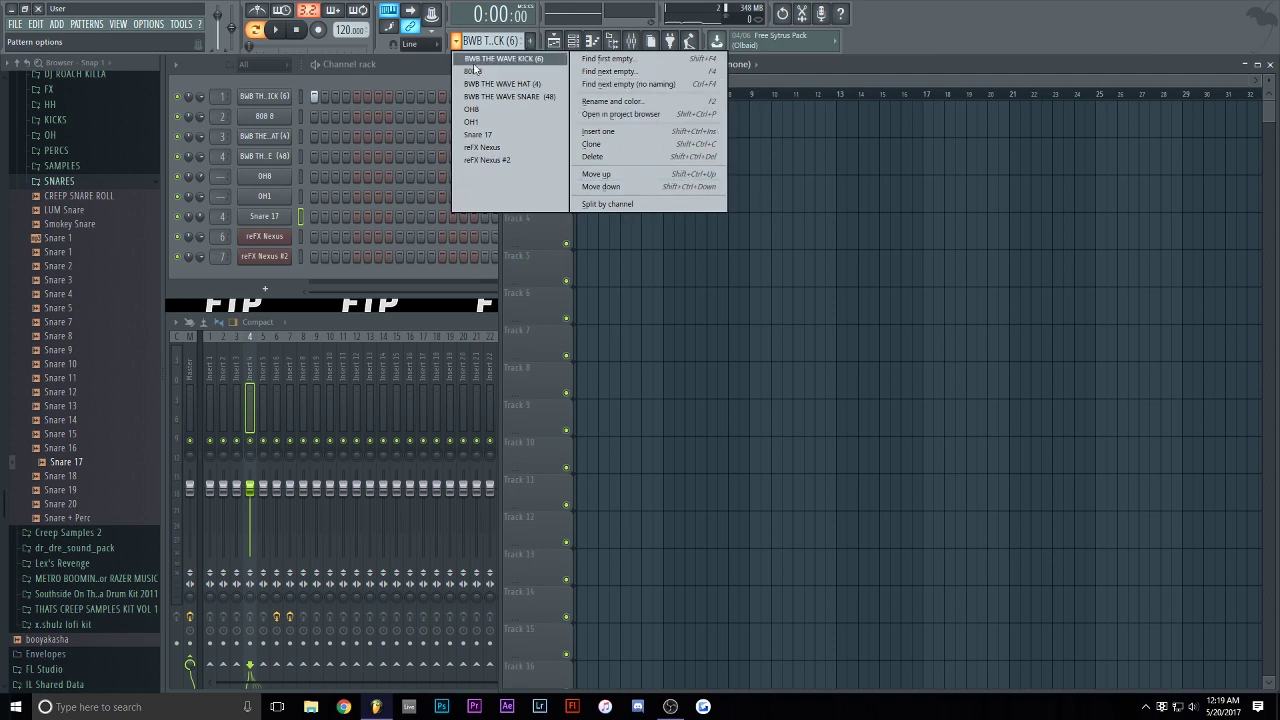
{"action": "left_click", "coordinate": [474, 71]}
{"action": "left_click", "coordinate": [456, 41]}
{"action": "left_click", "coordinate": [474, 71]}
{"action": "left_click_drag", "start_coordinate": [617, 171], "coordinate": [491, 141]}
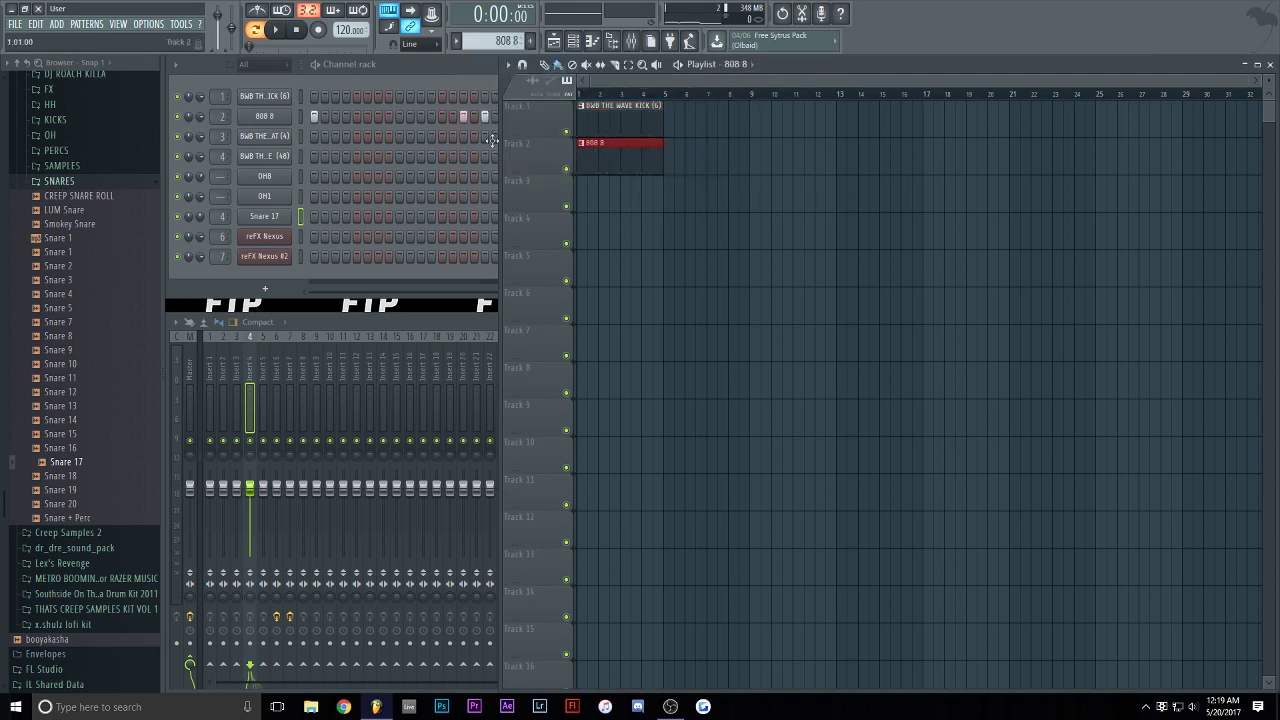
- Place the BWB THE WAVE HAT (4) and BWB THE WAVE SNARE (48) patterns at bar 1 on playlist tracks 3 and 4
{"action": "left_click", "coordinate": [456, 41]}
{"action": "left_click", "coordinate": [480, 88]}
{"action": "left_click", "coordinate": [648, 190]}
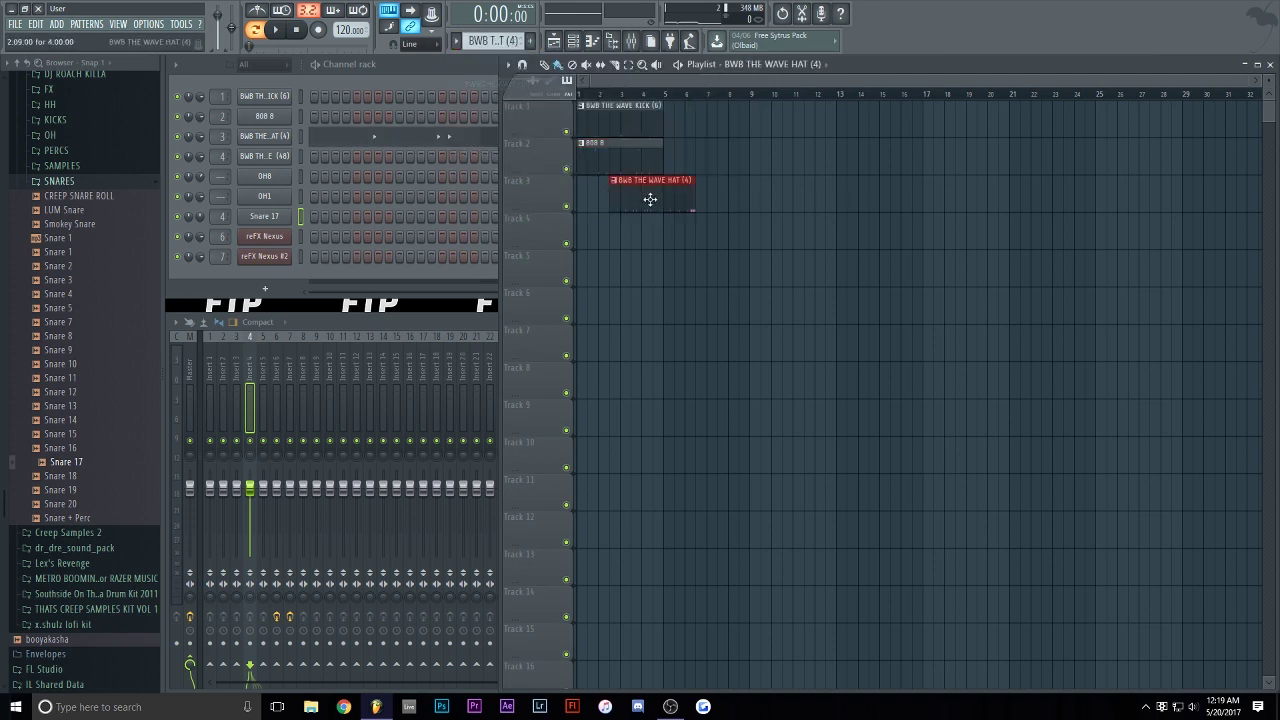
{"action": "left_click_drag", "start_coordinate": [648, 190], "coordinate": [618, 190]}
{"action": "left_click", "coordinate": [456, 41]}
{"action": "left_click", "coordinate": [480, 97]}
{"action": "left_click", "coordinate": [686, 220]}
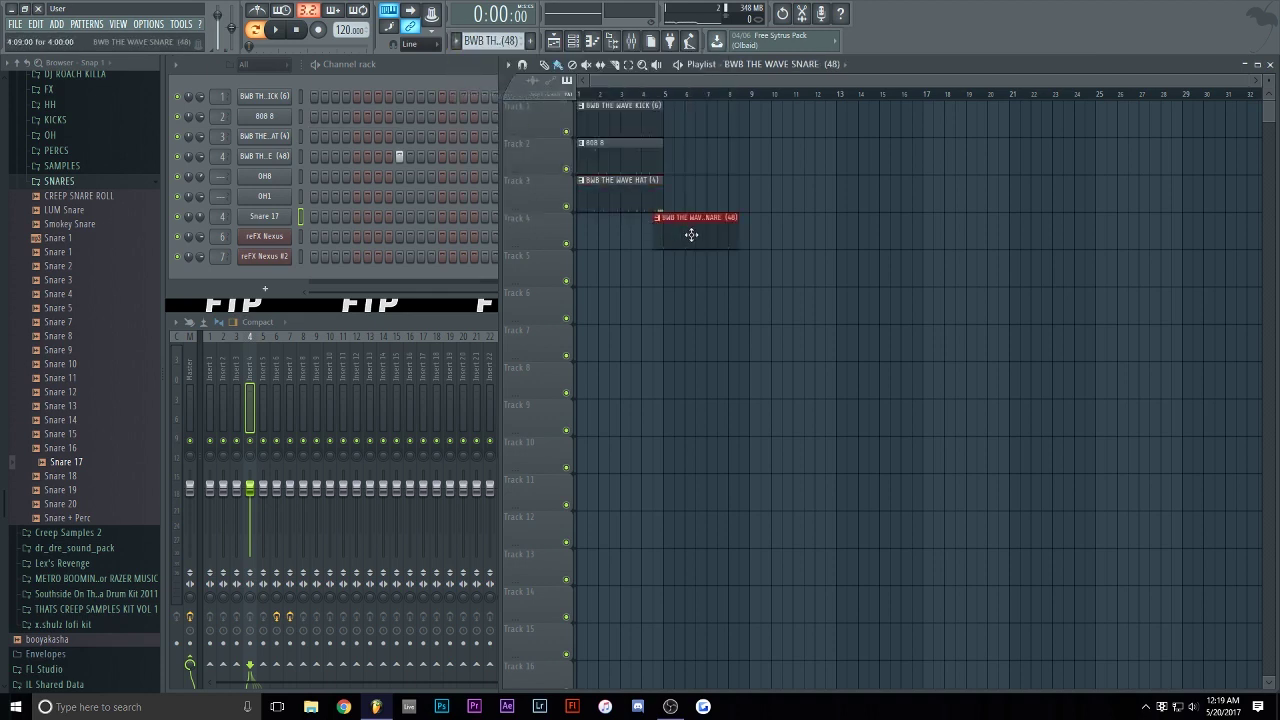
{"action": "left_click_drag", "start_coordinate": [686, 220], "coordinate": [607, 220]}
- Place the OH8 and OH1 patterns at bar 1 on playlist tracks 5 and 6
{"action": "scroll", "coordinate": [456, 48], "scroll_direction": "down", "scroll_amount": 1}
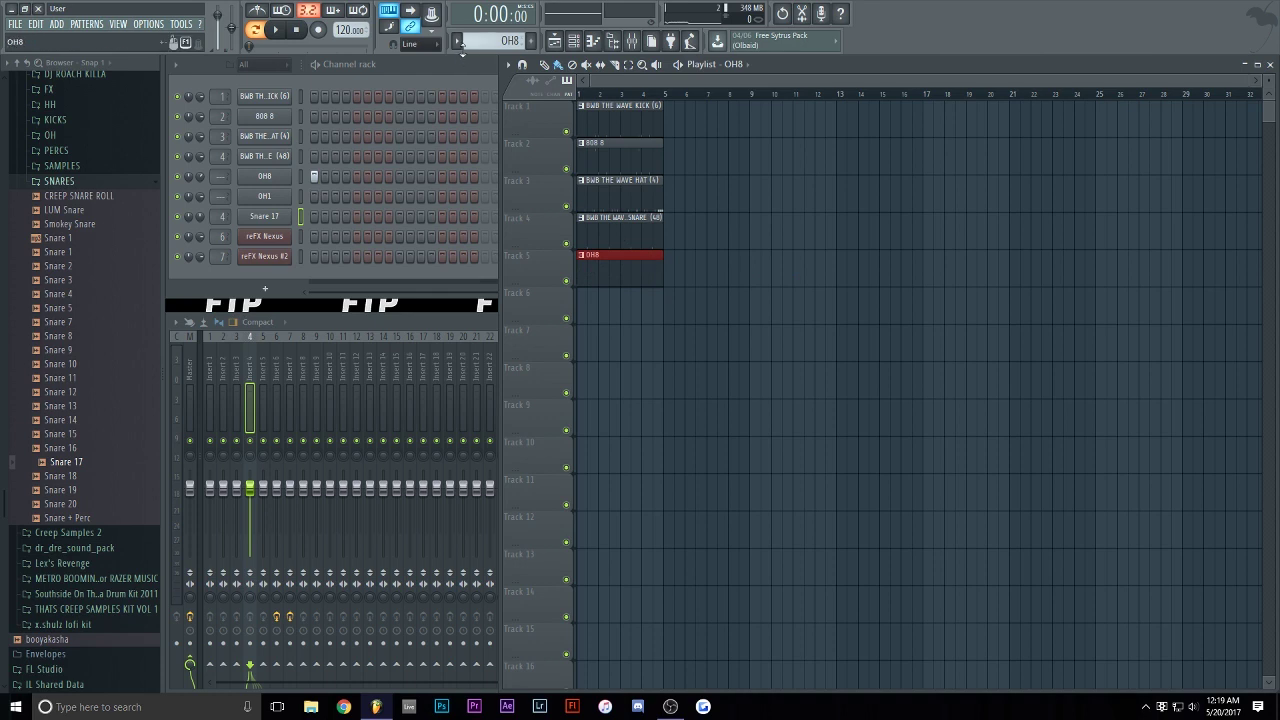
{"action": "left_click", "coordinate": [456, 41]}
{"action": "left_click", "coordinate": [484, 122]}
{"action": "left_click", "coordinate": [604, 302]}
{"action": "left_click_drag", "start_coordinate": [604, 302], "coordinate": [568, 301]}
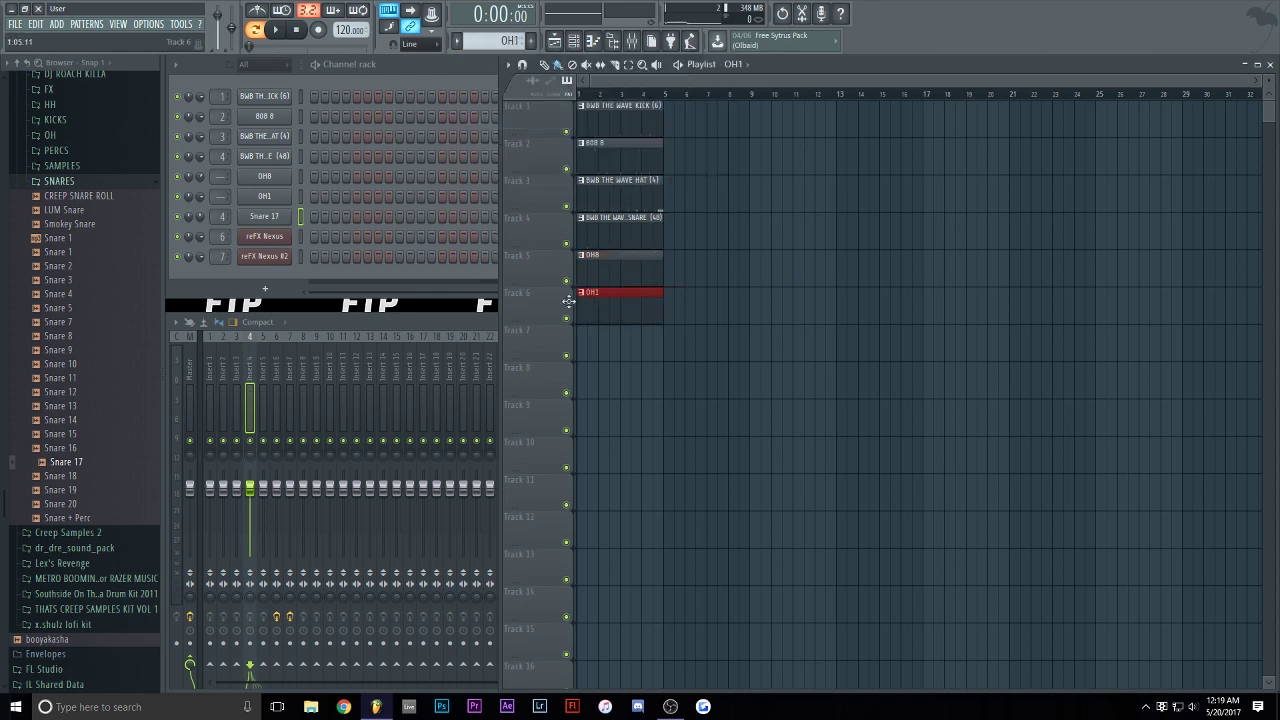
- Place the Snare 17 pattern at bar 1 on playlist track 7
{"action": "left_click", "coordinate": [456, 41]}
{"action": "left_click", "coordinate": [484, 134]}
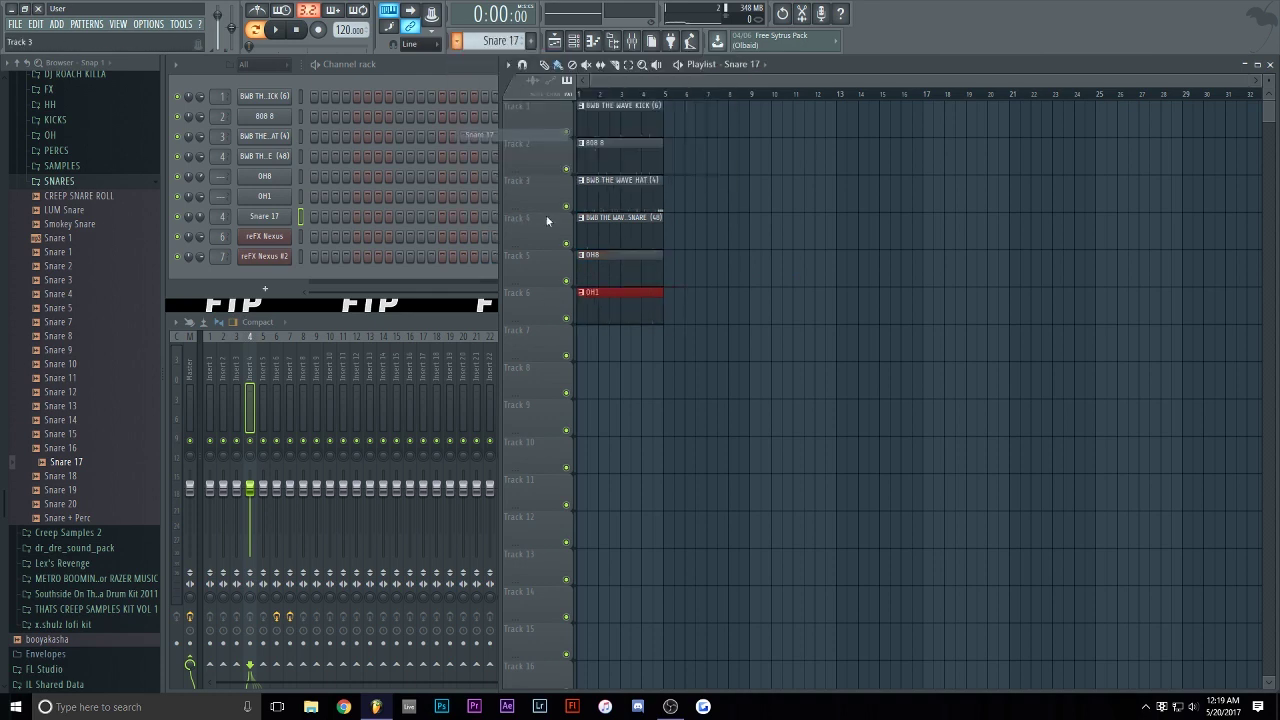
{"action": "left_click", "coordinate": [640, 336]}
{"action": "left_click_drag", "start_coordinate": [640, 336], "coordinate": [563, 337]}
- Place the reFX Nexus and reFX Nexus #2 patterns at bar 1 on playlist tracks 8 and 9
{"action": "left_click", "coordinate": [456, 41]}
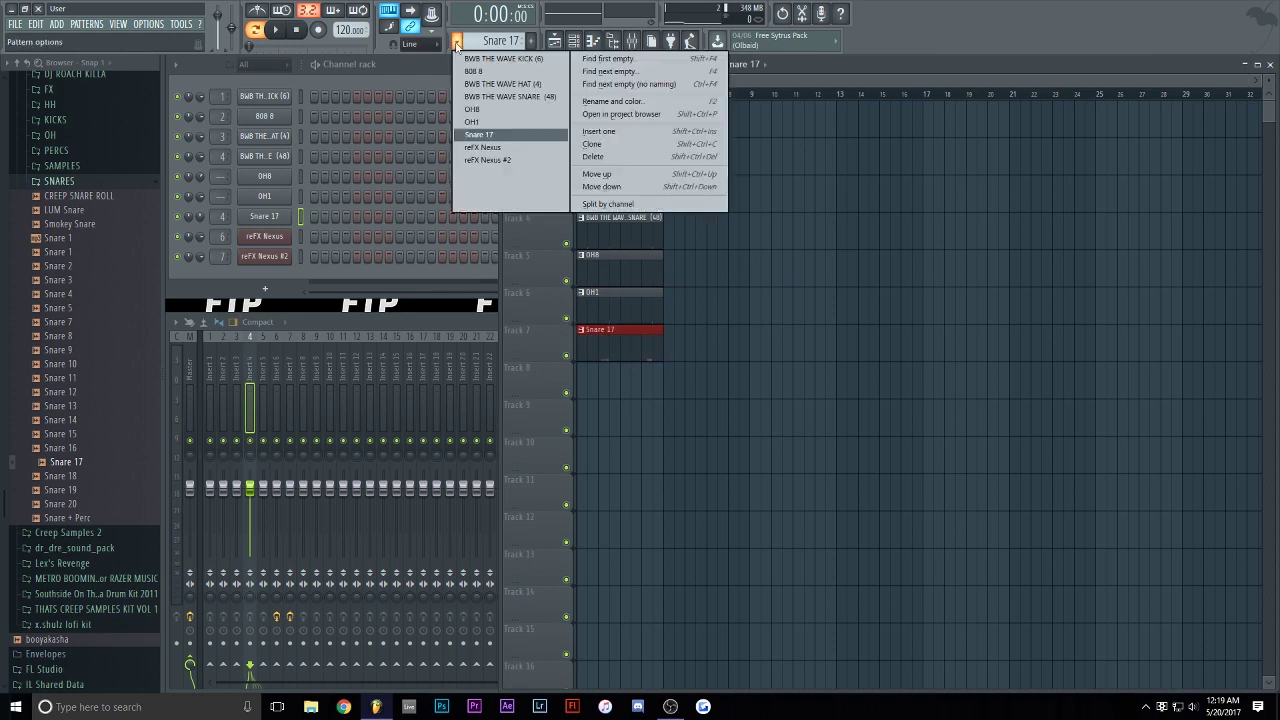
{"action": "left_click", "coordinate": [484, 147]}
{"action": "left_click", "coordinate": [690, 385]}
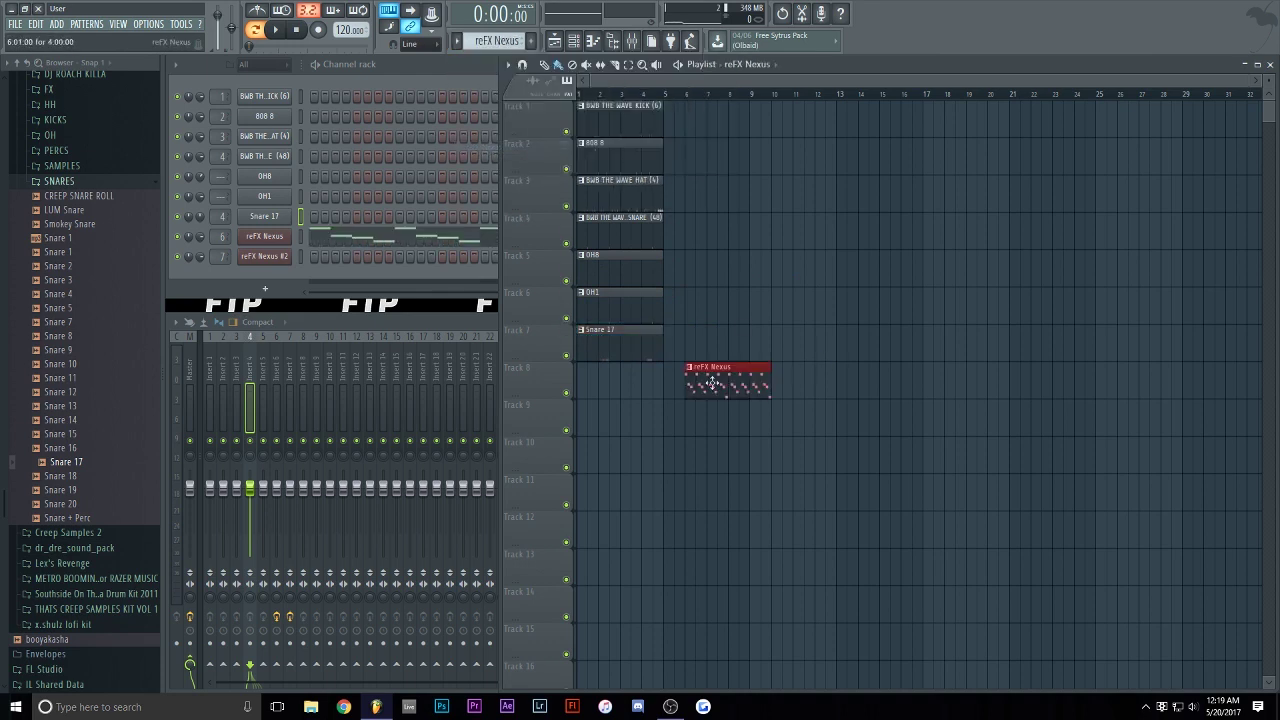
{"action": "left_click_drag", "start_coordinate": [690, 385], "coordinate": [583, 388]}
{"action": "left_click", "coordinate": [456, 41]}
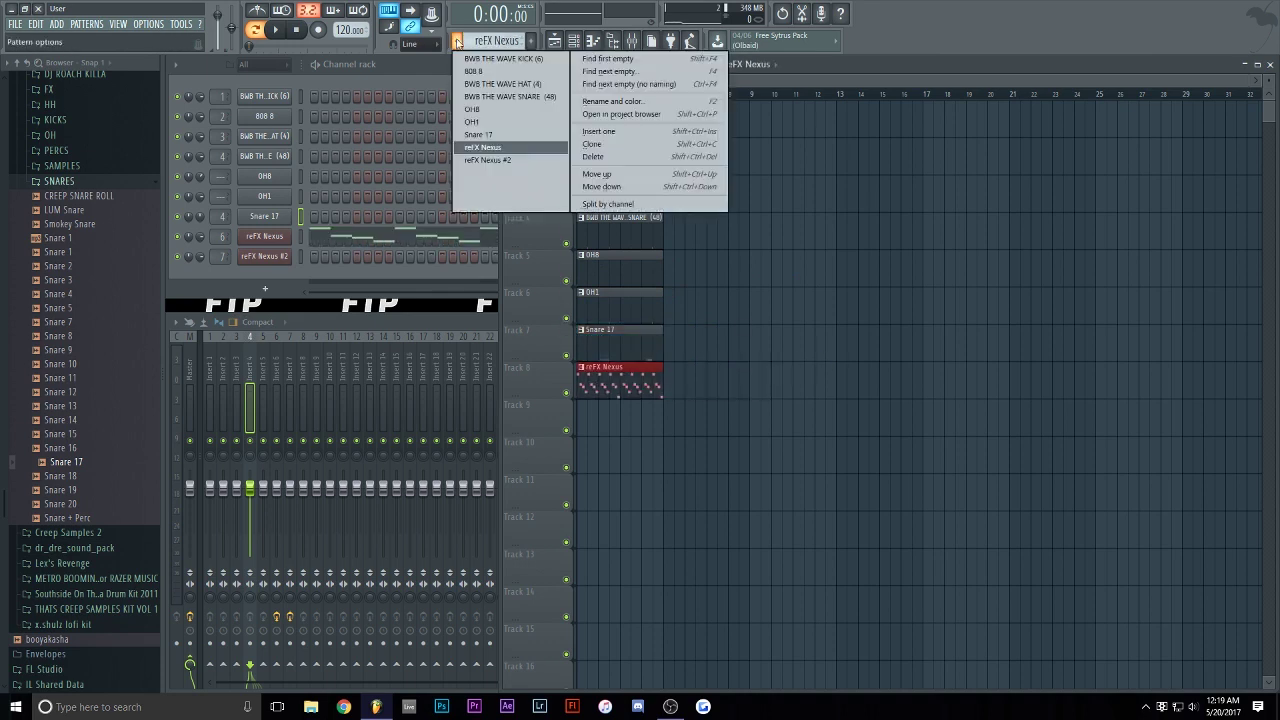
{"action": "left_click", "coordinate": [484, 160]}
{"action": "left_click", "coordinate": [618, 414]}
{"action": "left_click_drag", "start_coordinate": [640, 418], "coordinate": [596, 418]}
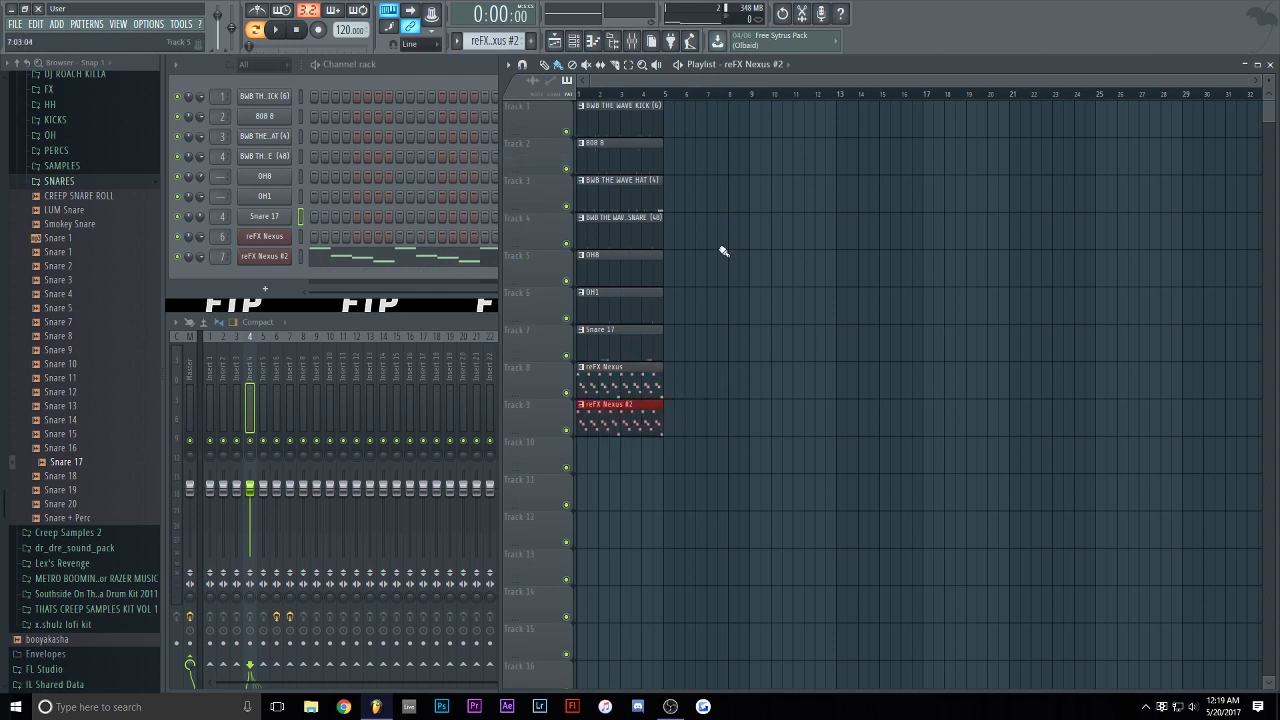
- Select bars 1 through 8 on the playlist timeline and clear the selection again
{"action": "scroll", "coordinate": [766, 104], "scroll_direction": "up", "scroll_amount": 3}
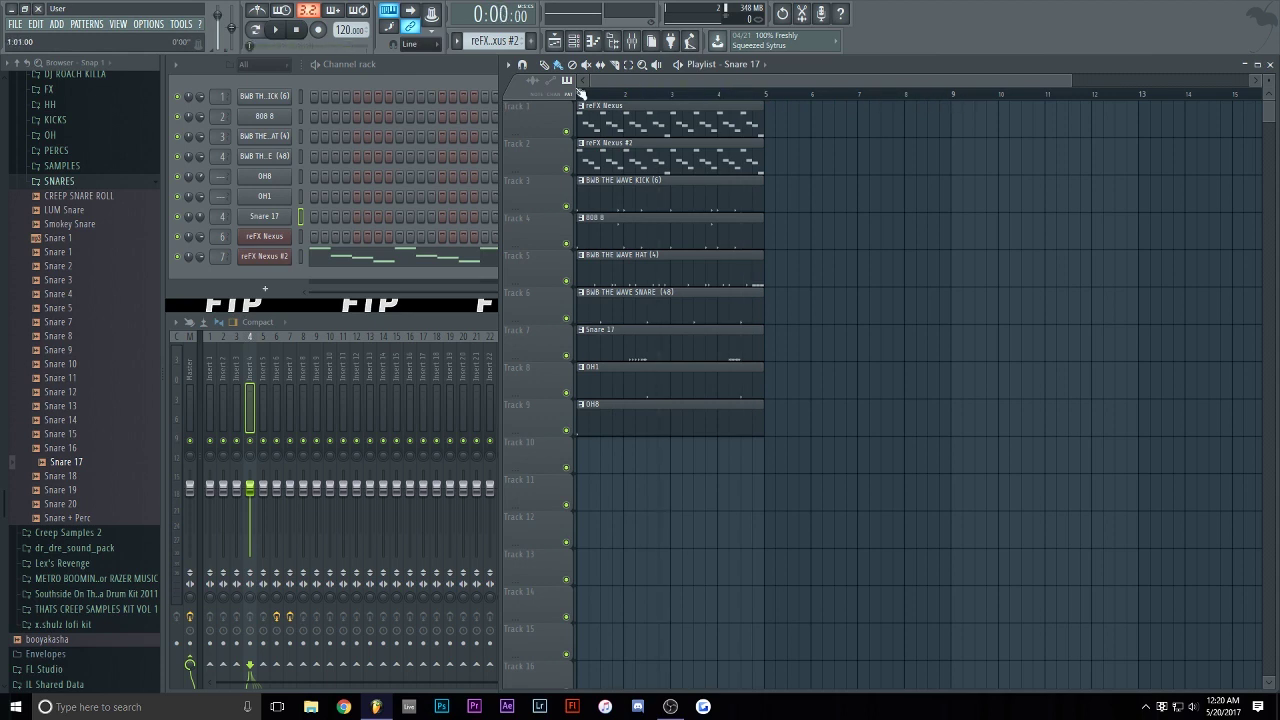
{"action": "left_click_drag", "start_coordinate": [958, 96], "coordinate": [577, 92]}
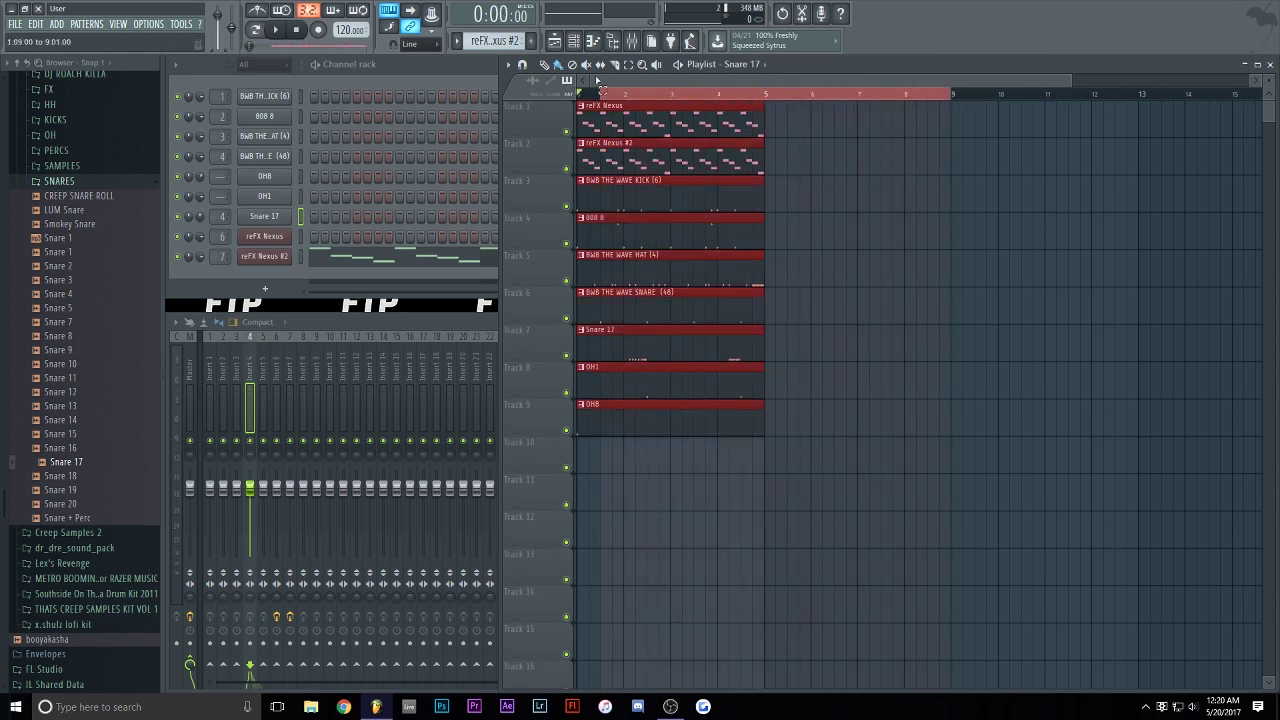
{"action": "scroll", "coordinate": [927, 97], "scroll_direction": "down", "scroll_amount": 2}
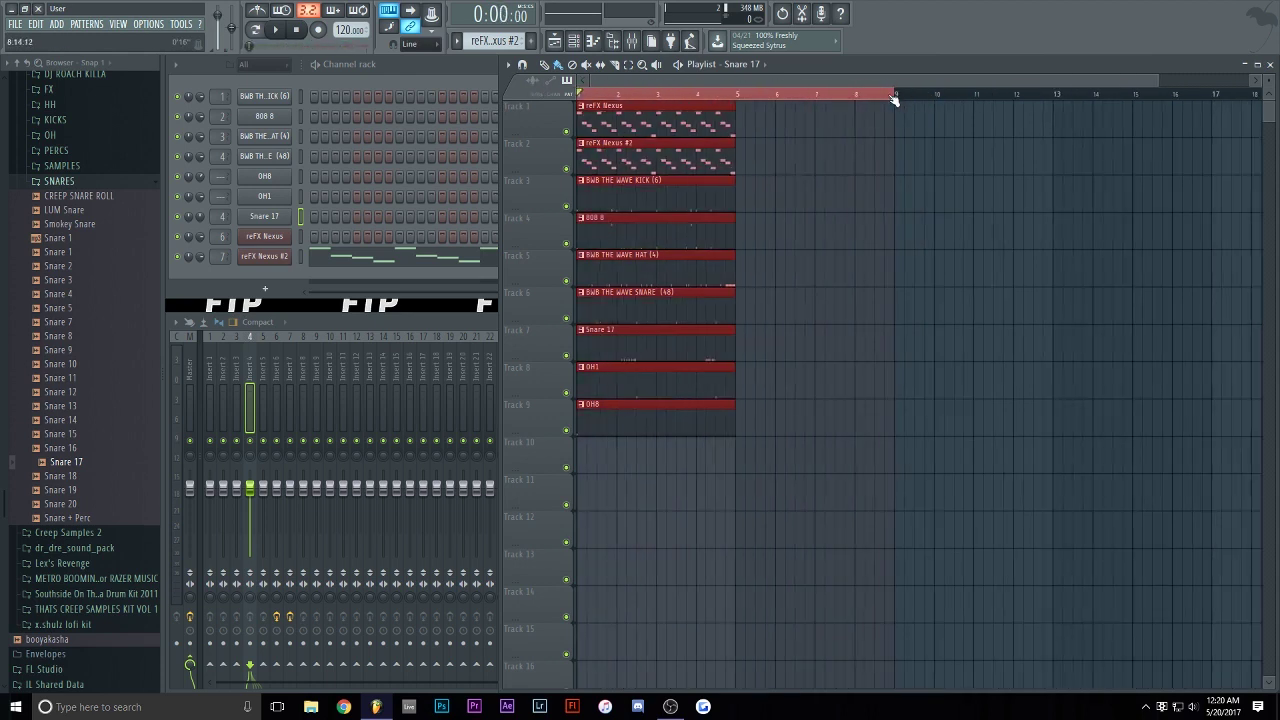
{"action": "scroll", "coordinate": [891, 97], "scroll_direction": "down", "scroll_amount": 1}
{"action": "mouse_move", "coordinate": [851, 97]}
{"action": "left_mouse_down"}
{"action": "mouse_move", "coordinate": [1140, 96]}
{"action": "mouse_move", "coordinate": [850, 92]}
{"action": "left_mouse_up"}
{"action": "scroll", "coordinate": [840, 97], "scroll_direction": "down", "scroll_amount": 1}
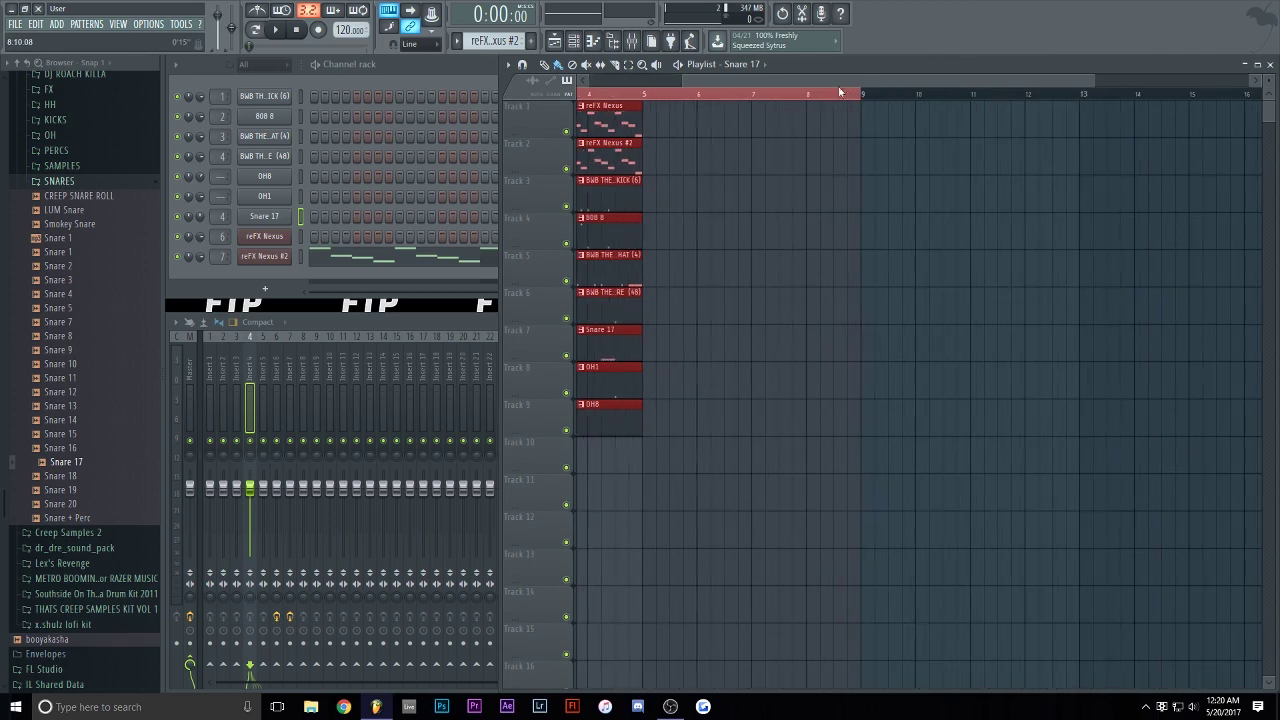
{"action": "scroll", "coordinate": [700, 98], "scroll_direction": "up", "scroll_amount": 3}
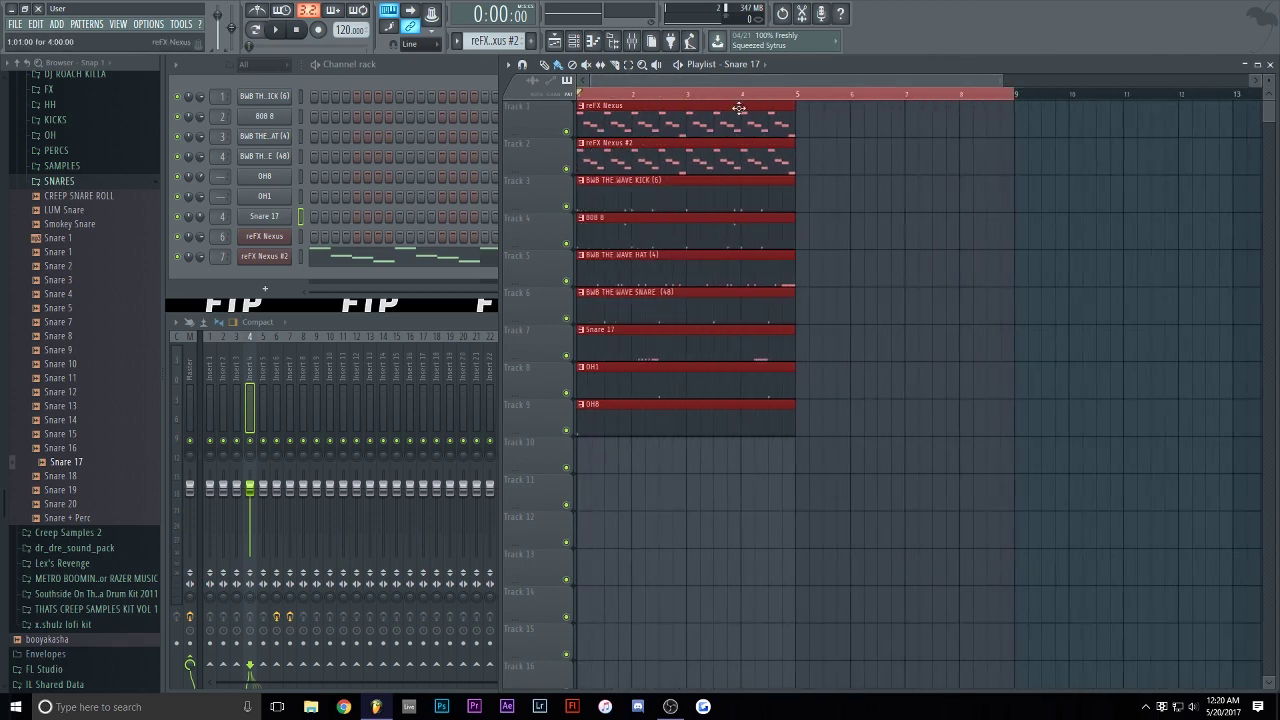
{"action": "left_click", "coordinate": [768, 95]}
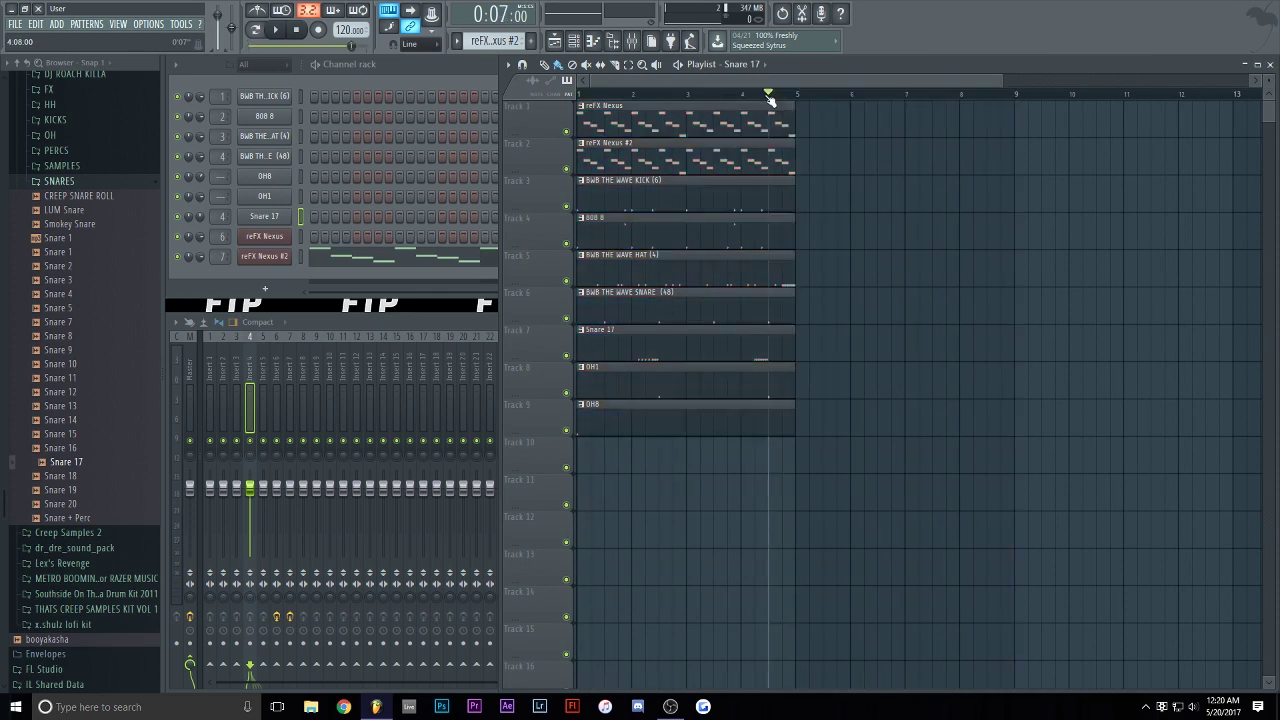
- Move all drum and 808 clips on tracks 3 to 9 to bar 9 and repeat both reFX Nexus patterns at bar 5
{"action": "left_click_drag", "start_coordinate": [829, 205], "coordinate": [566, 434]}
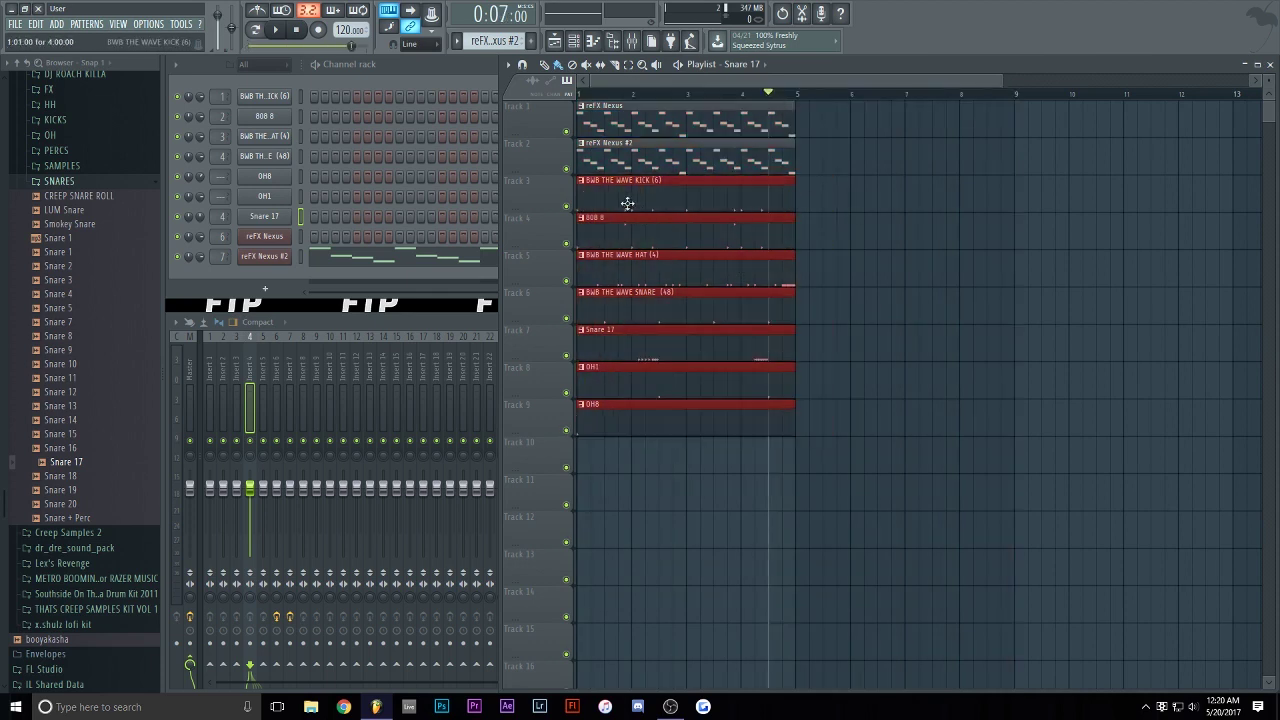
{"action": "left_click_drag", "start_coordinate": [626, 203], "coordinate": [1057, 205]}
{"action": "left_click", "coordinate": [723, 122]}
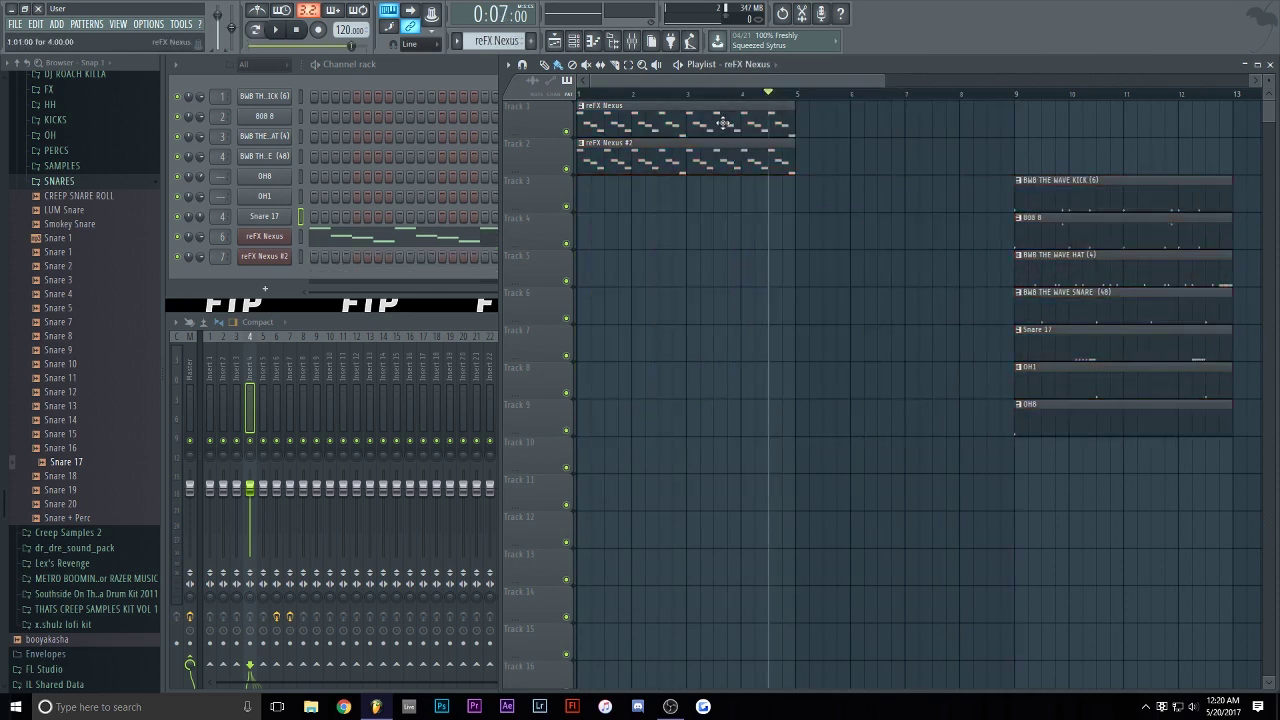
{"action": "left_click", "coordinate": [805, 118]}
{"action": "left_click", "coordinate": [785, 155]}
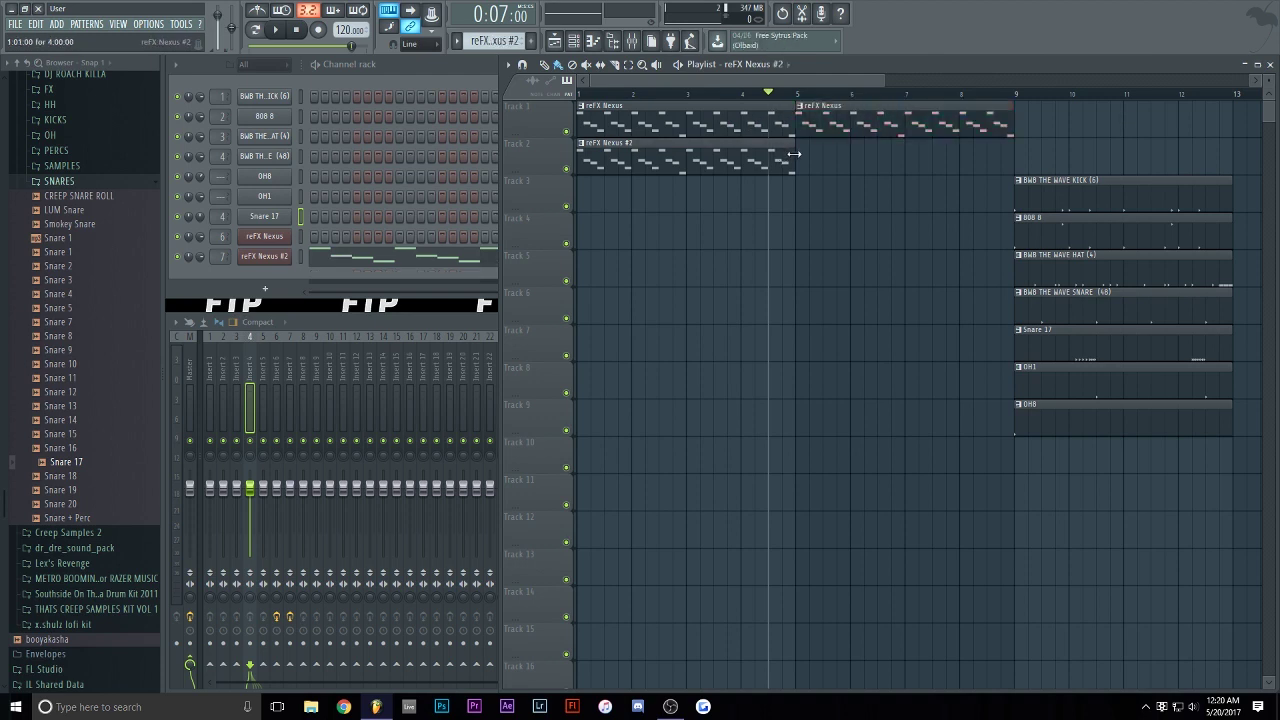
{"action": "left_click", "coordinate": [800, 152]}
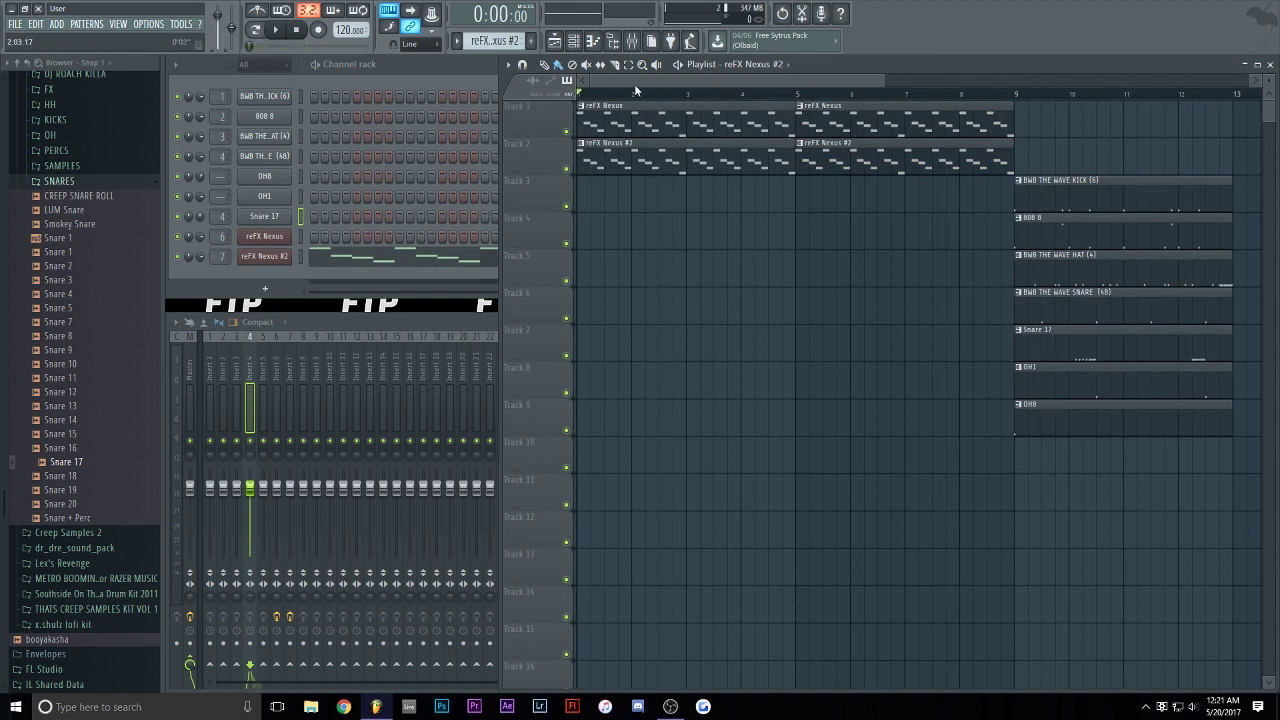
- Play back the Nexus intro and add the BWB THE WAVE HAT (4), BWB THE WAVE SNARE (48) and OH8 patterns at bar 5
{"action": "key", "text": "space"}
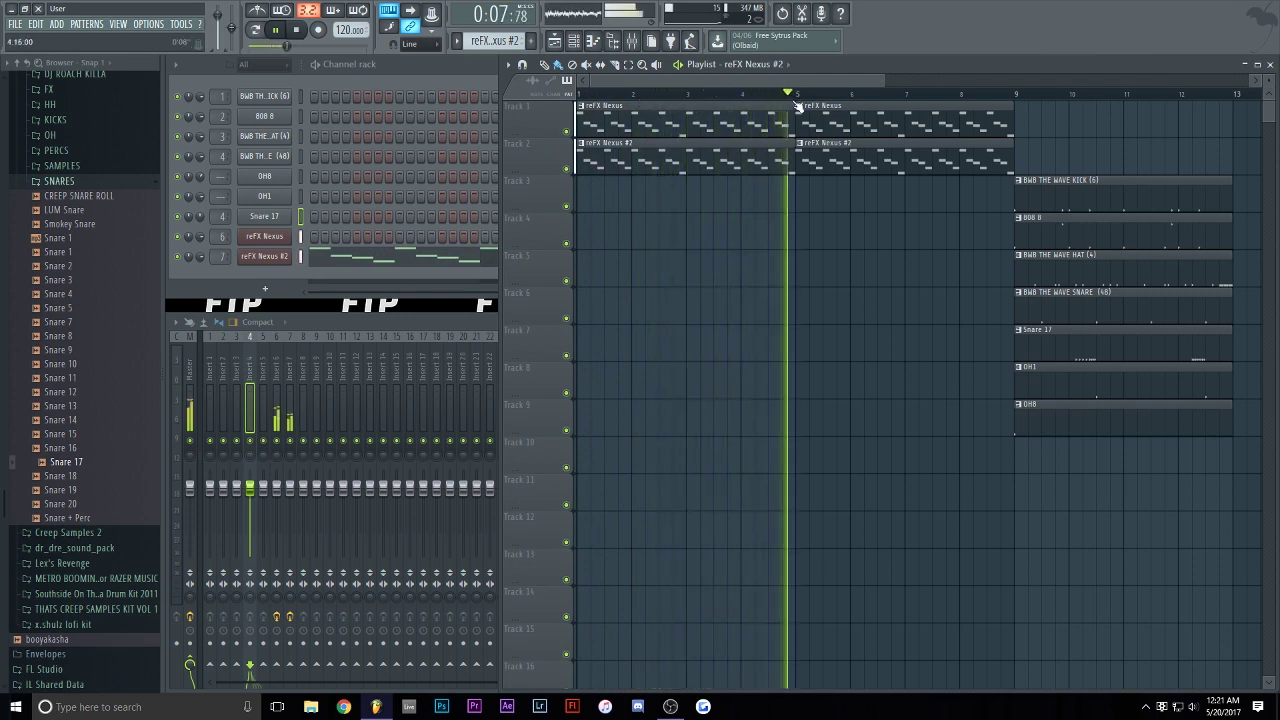
{"action": "key", "text": "space"}
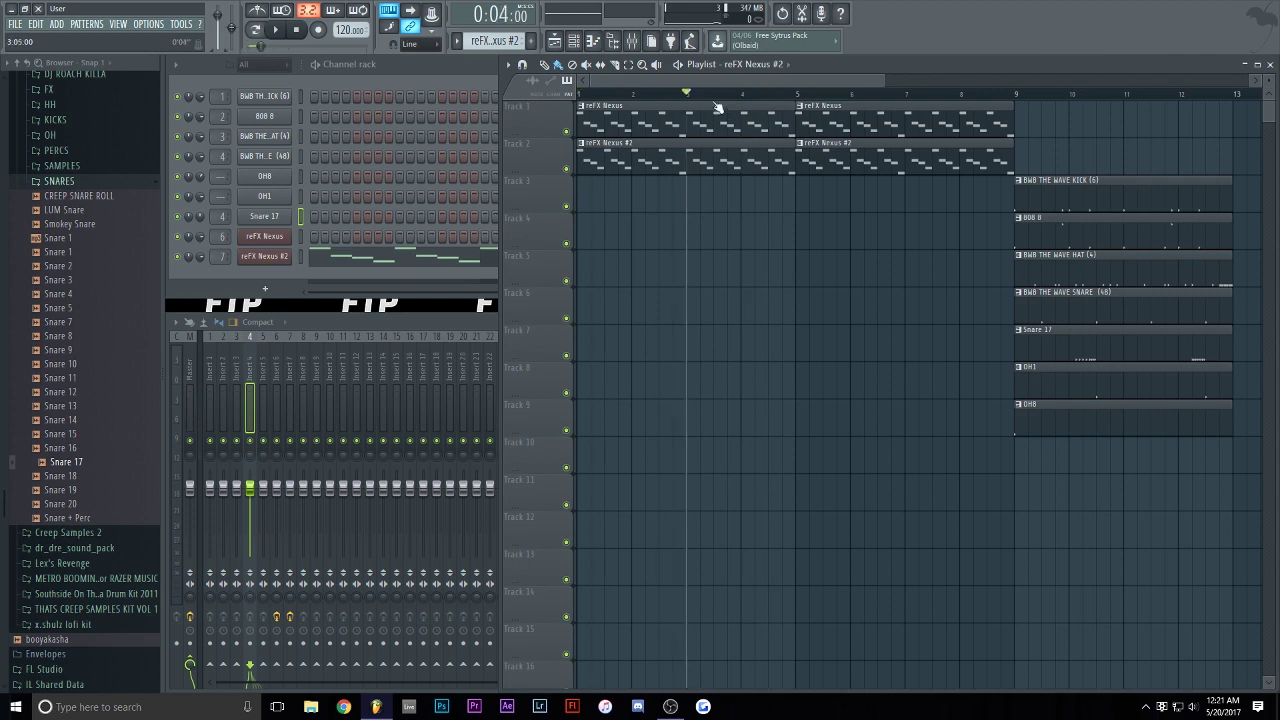
{"action": "left_click", "coordinate": [1036, 271]}
{"action": "left_click", "coordinate": [803, 271]}
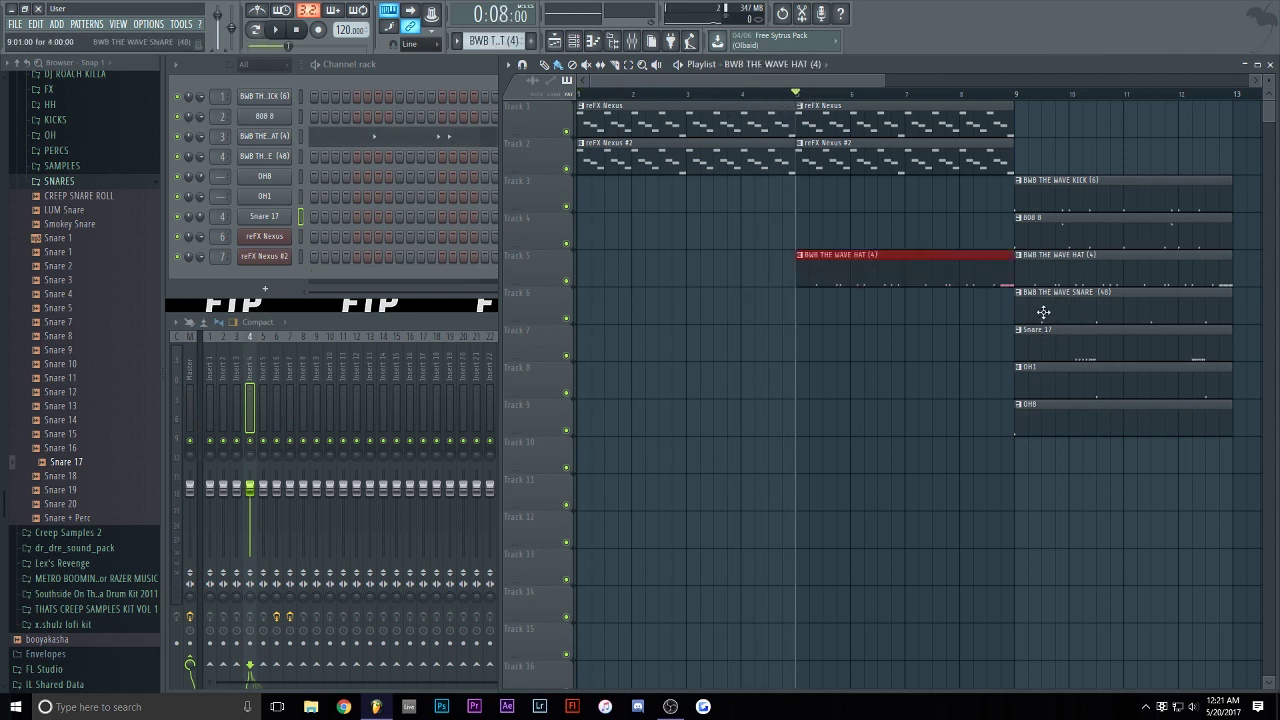
{"action": "left_click", "coordinate": [1038, 316]}
{"action": "left_click", "coordinate": [807, 299]}
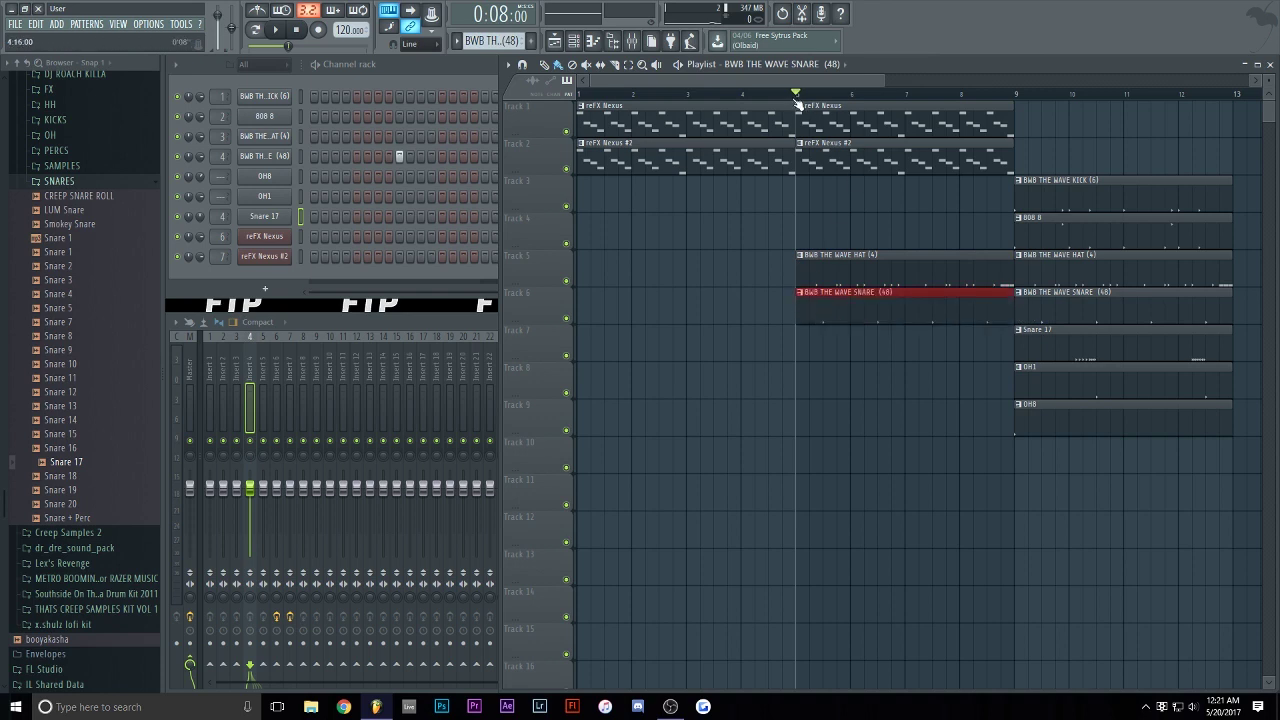
{"action": "left_click", "coordinate": [1037, 417]}
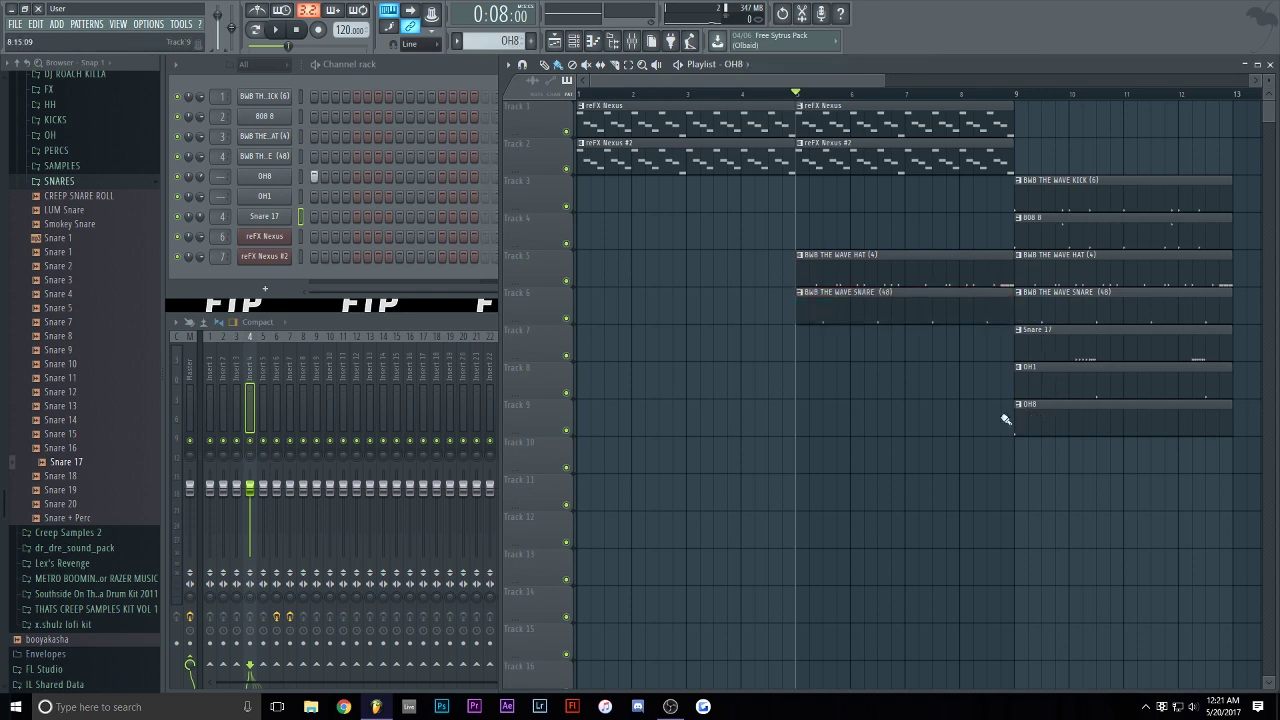
{"action": "left_click", "coordinate": [802, 414]}
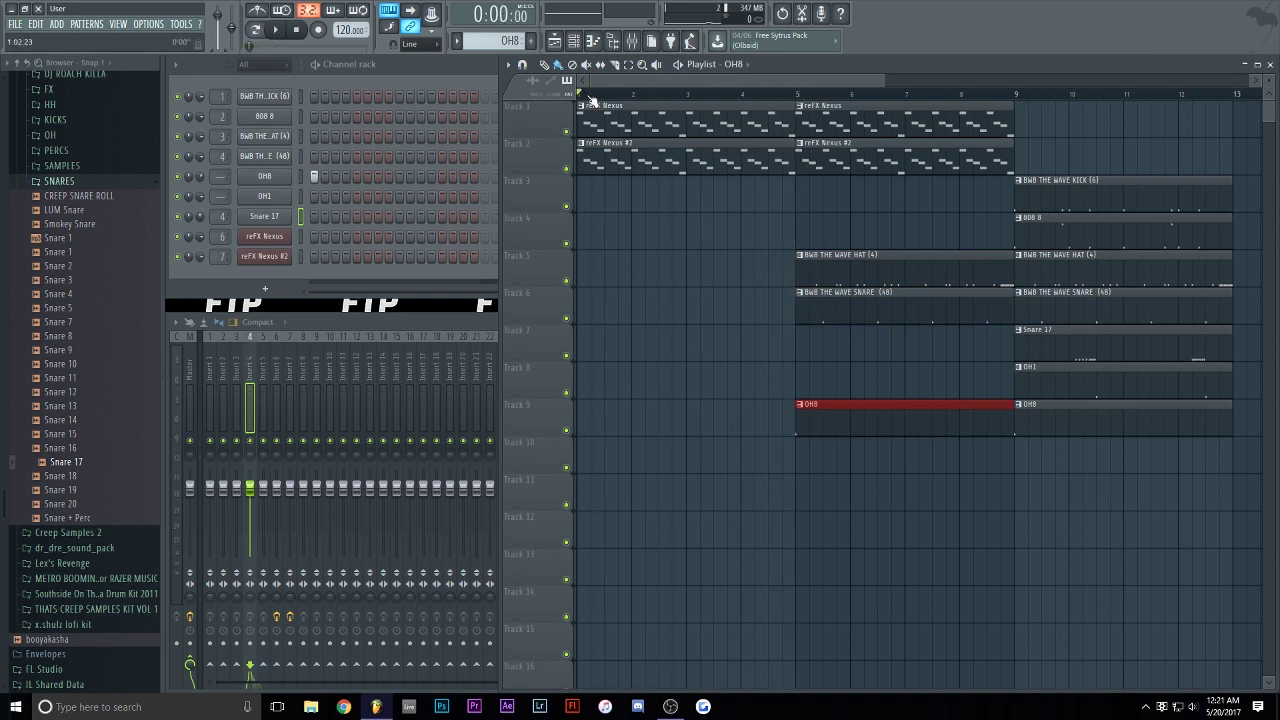
- Play back the first eight bars of the arrangement and return the playhead to bar 1
{"action": "key", "text": "space"}
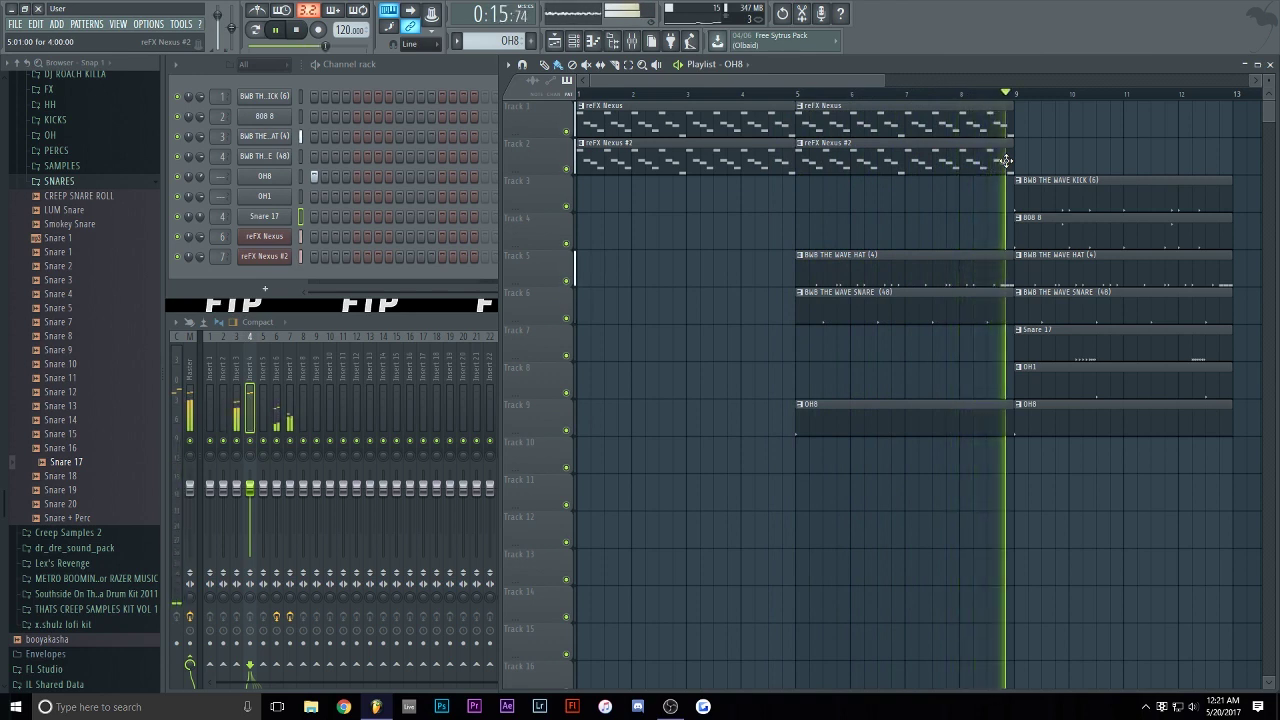
{"action": "key", "text": "space"}
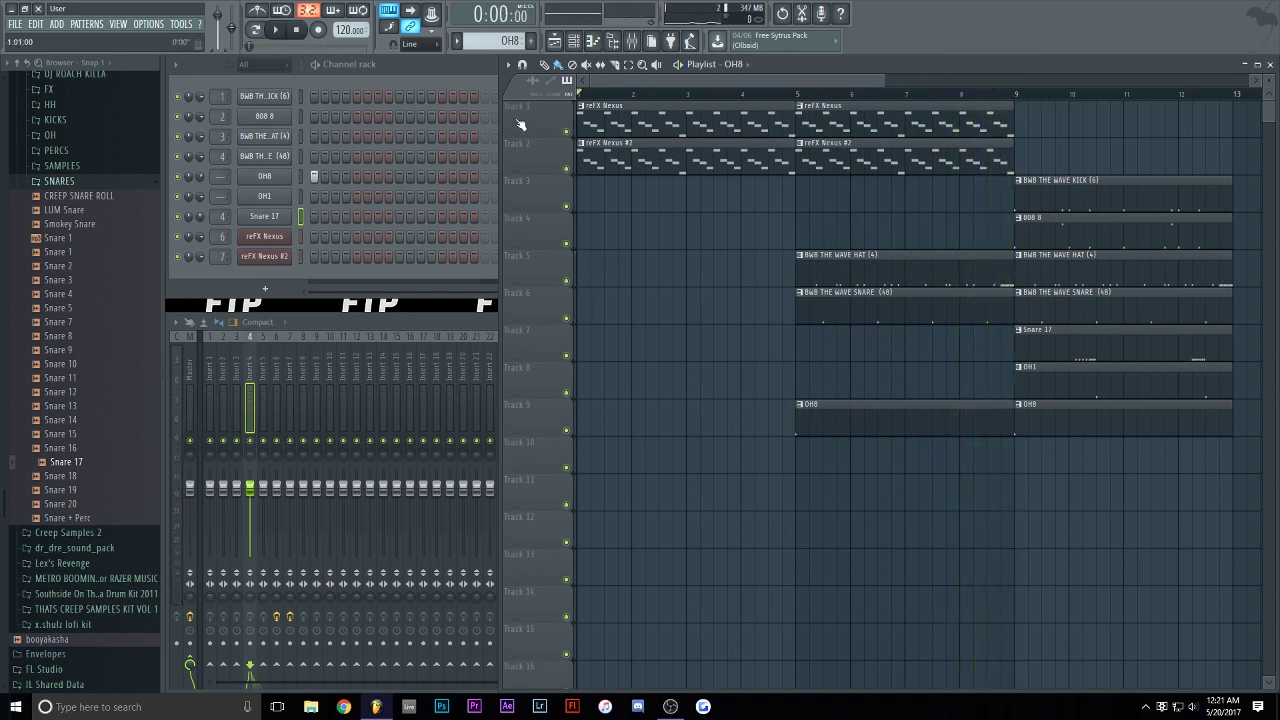
{"action": "key", "text": "space"}
{"action": "left_click", "coordinate": [590, 95]}
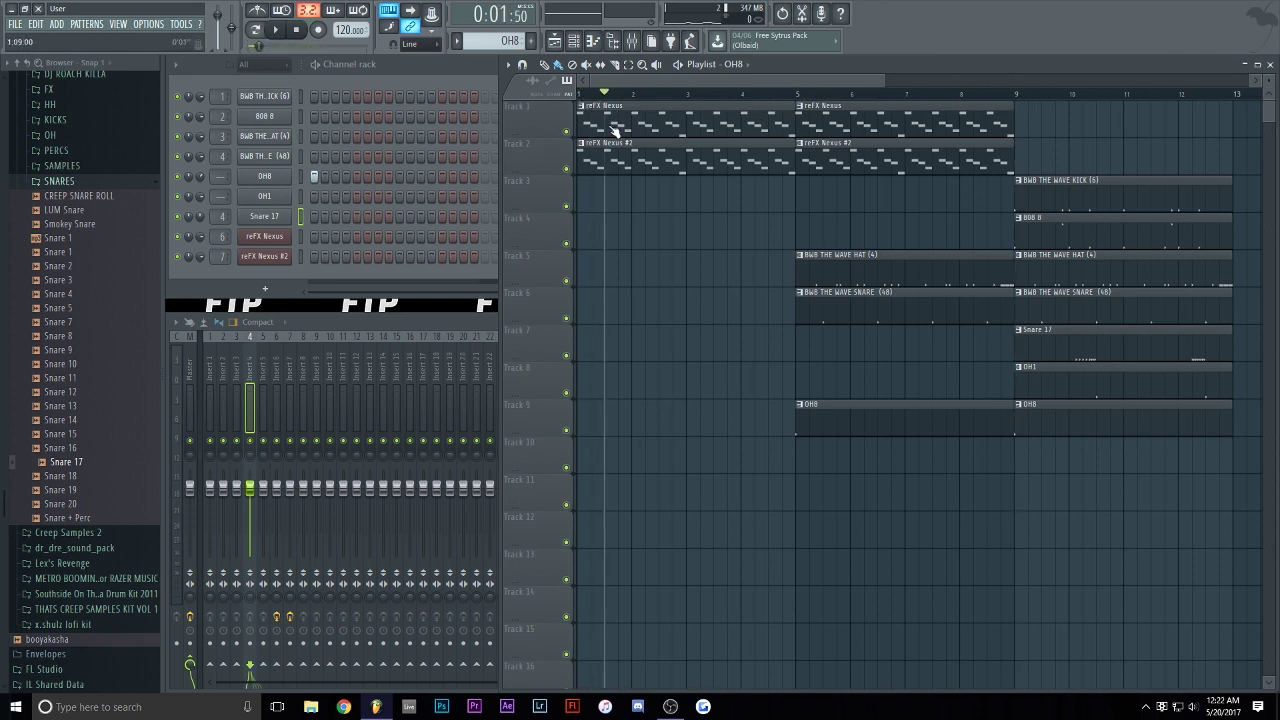
{"action": "left_click", "coordinate": [592, 95]}
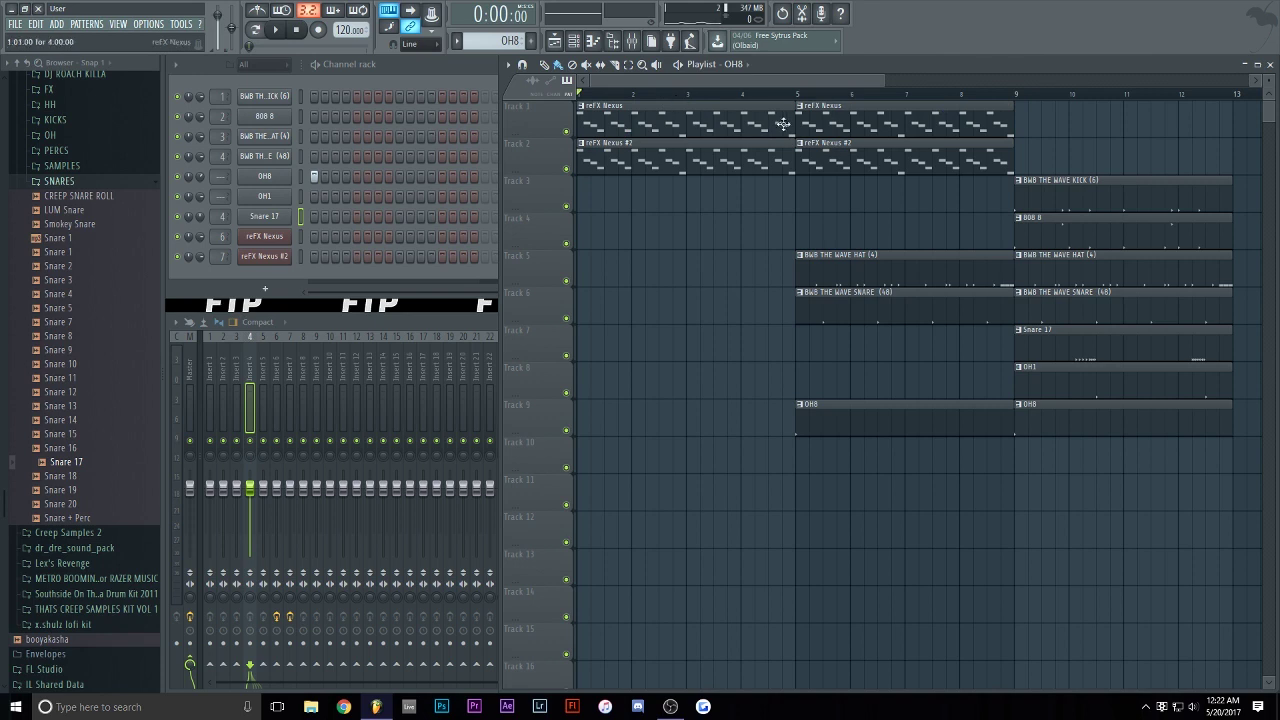
- Duplicate the four reFX Nexus clips on tracks 1 and 2 twice to fill bars 9 through 24
{"action": "scroll", "coordinate": [810, 90], "scroll_direction": "down", "scroll_amount": 2}
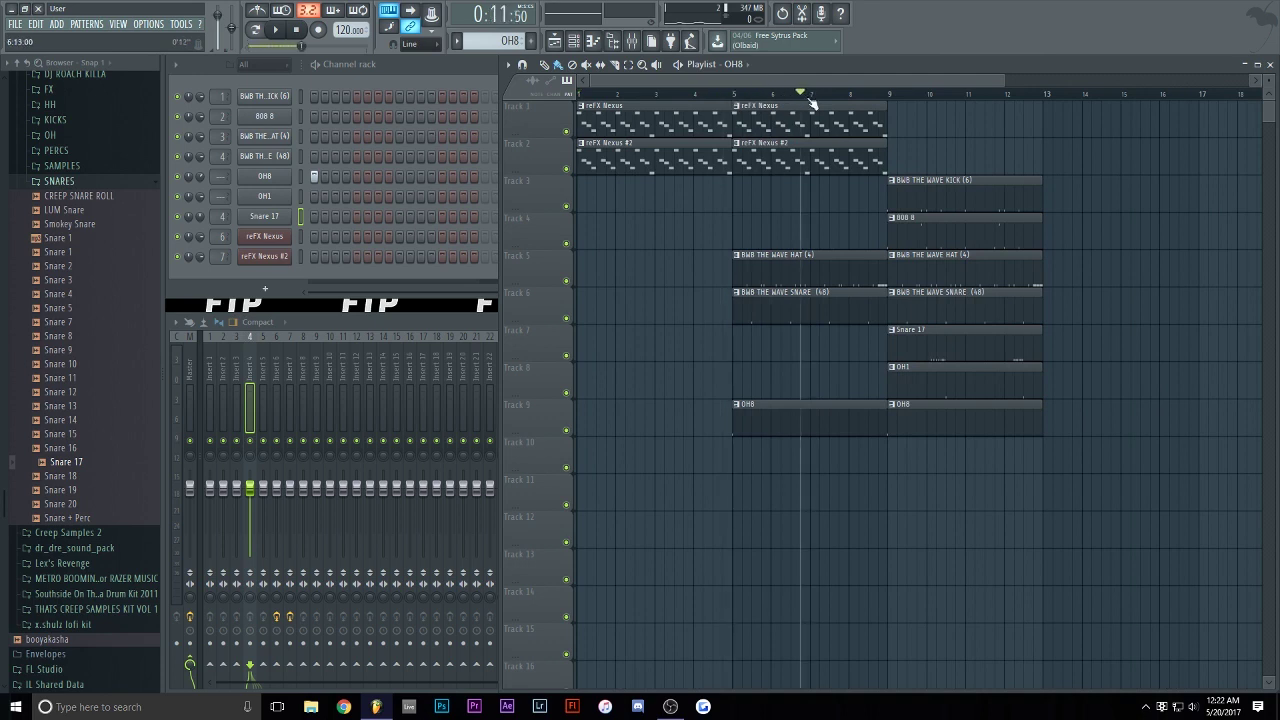
{"action": "left_click_drag", "start_coordinate": [813, 104], "coordinate": [889, 102]}
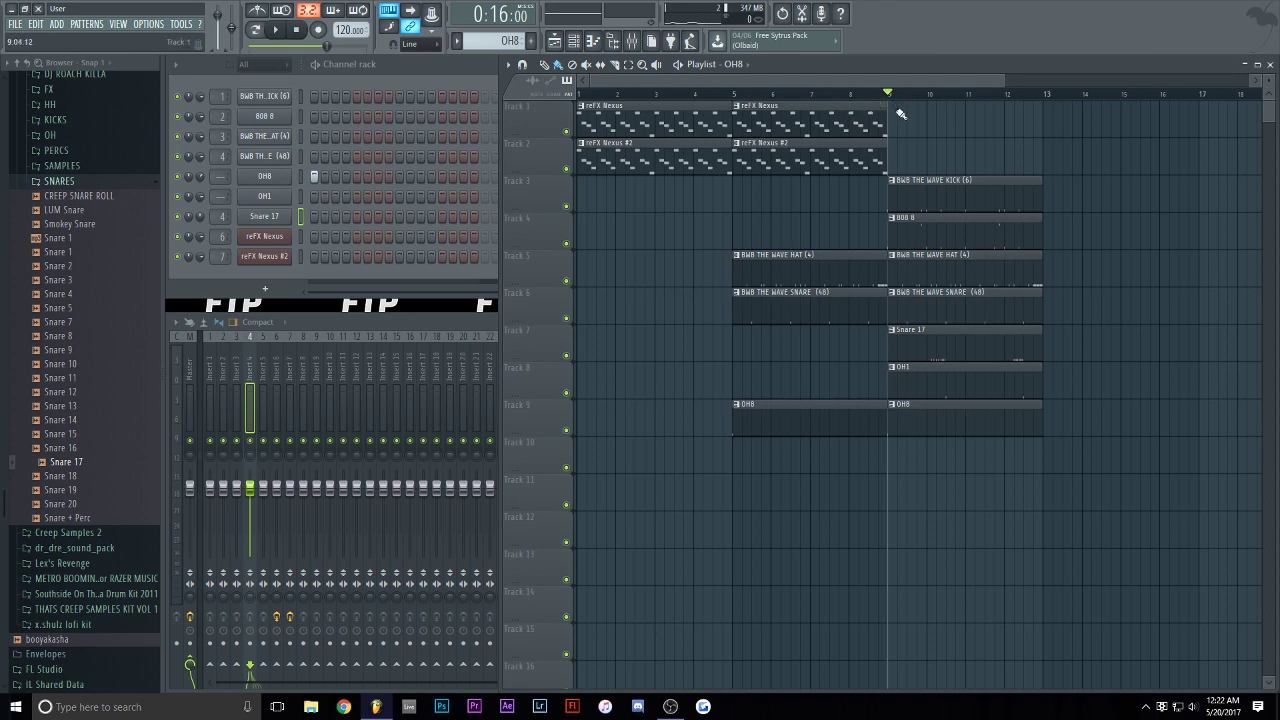
{"action": "left_click_drag", "start_coordinate": [901, 114], "coordinate": [580, 165]}
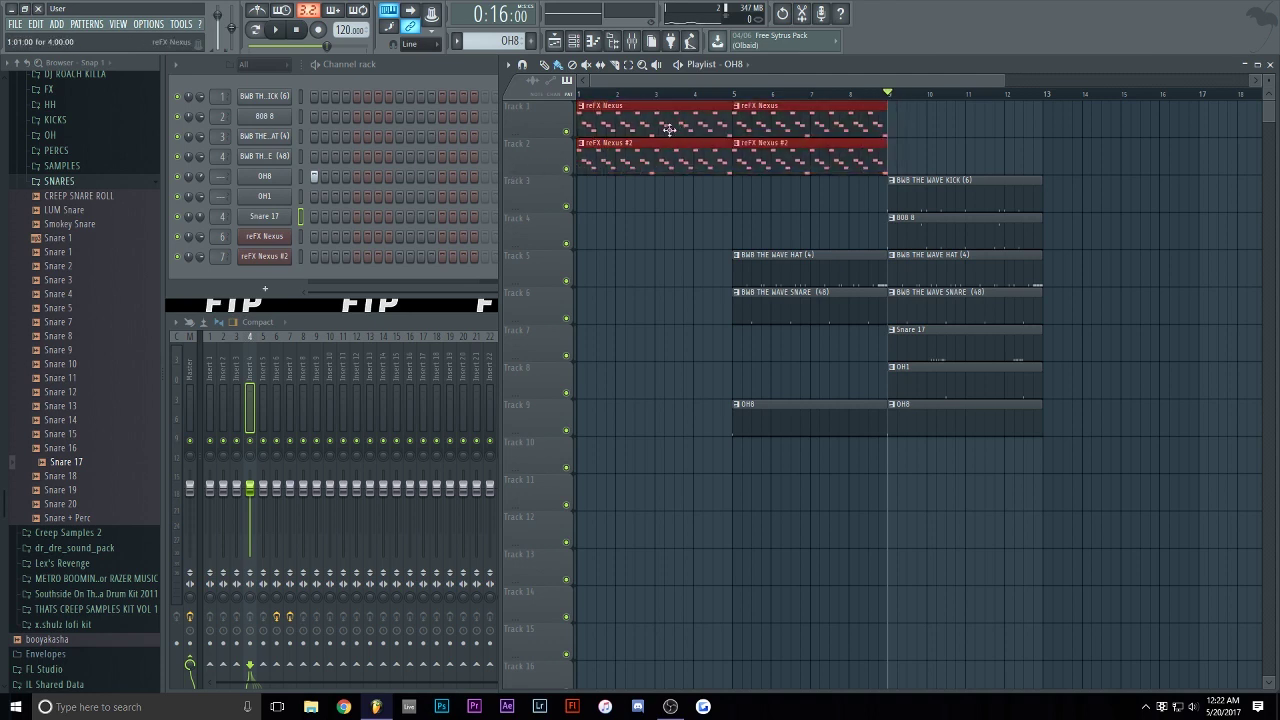
{"action": "key", "text": "ctrl+b"}
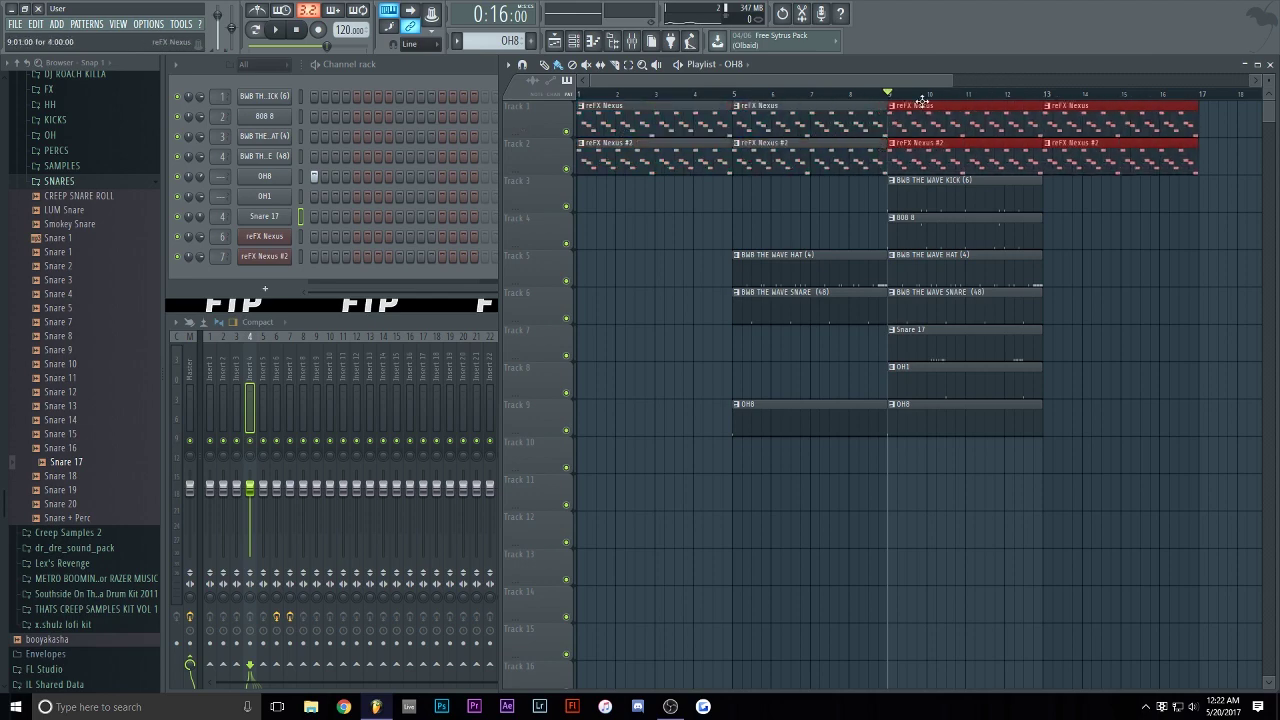
{"action": "scroll", "coordinate": [915, 78], "scroll_direction": "down", "scroll_amount": 3}
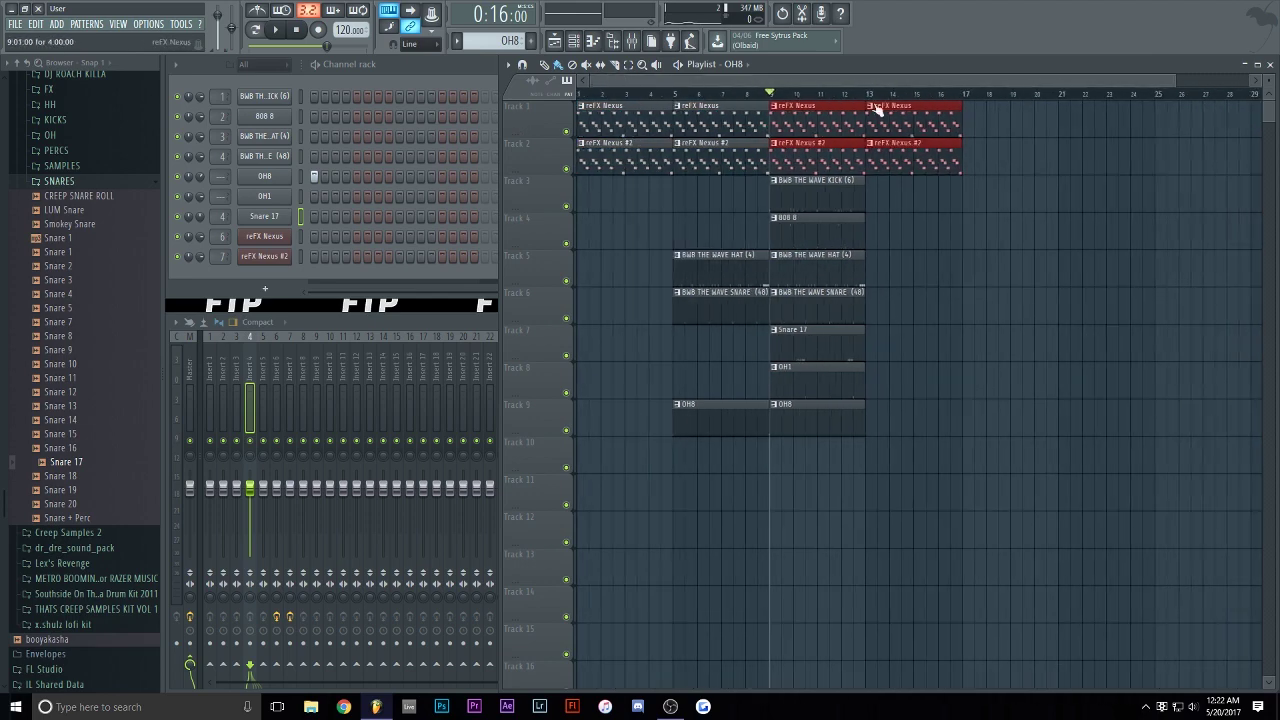
{"action": "key", "text": "ctrl+b"}
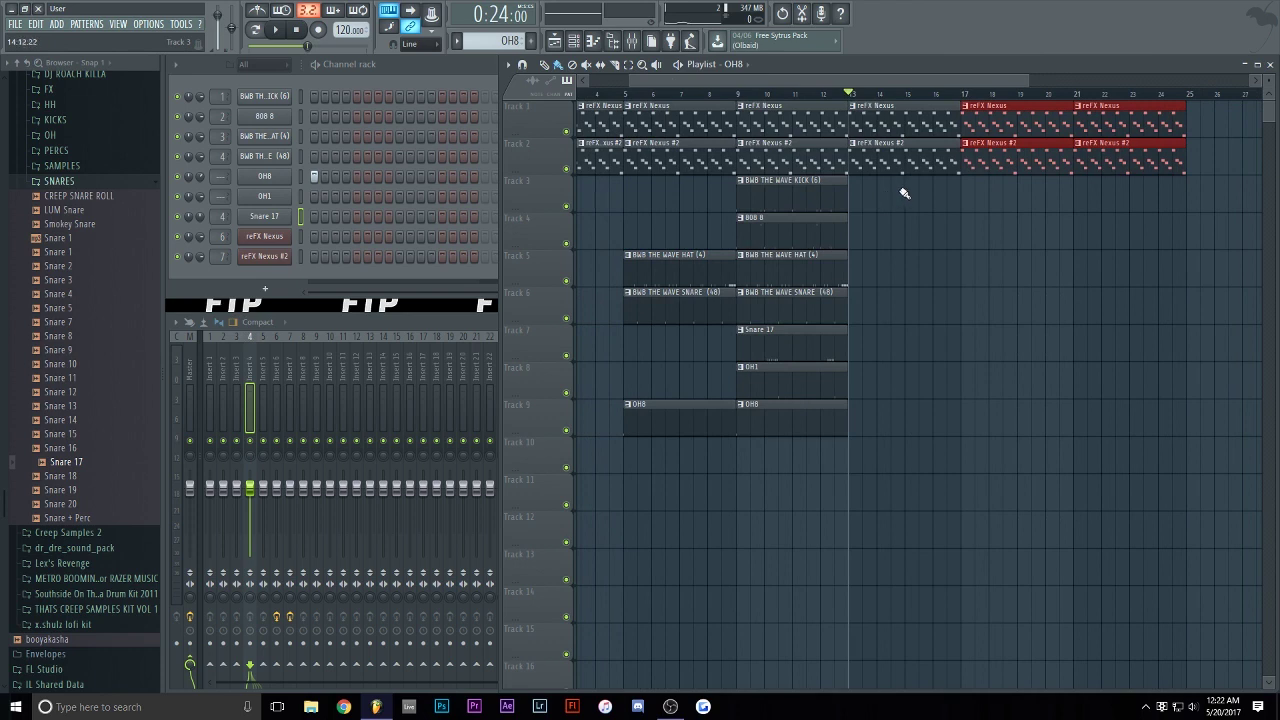
- Copy the bar 9 drum and 808 clips on tracks 3 to 9 to bars 13, 17 and 21
{"action": "left_click_drag", "start_coordinate": [905, 178], "coordinate": [768, 436]}
{"action": "left_click_drag", "start_coordinate": [776, 204], "coordinate": [1109, 223]}
{"action": "scroll", "coordinate": [976, 88], "scroll_direction": "up", "scroll_amount": 2}
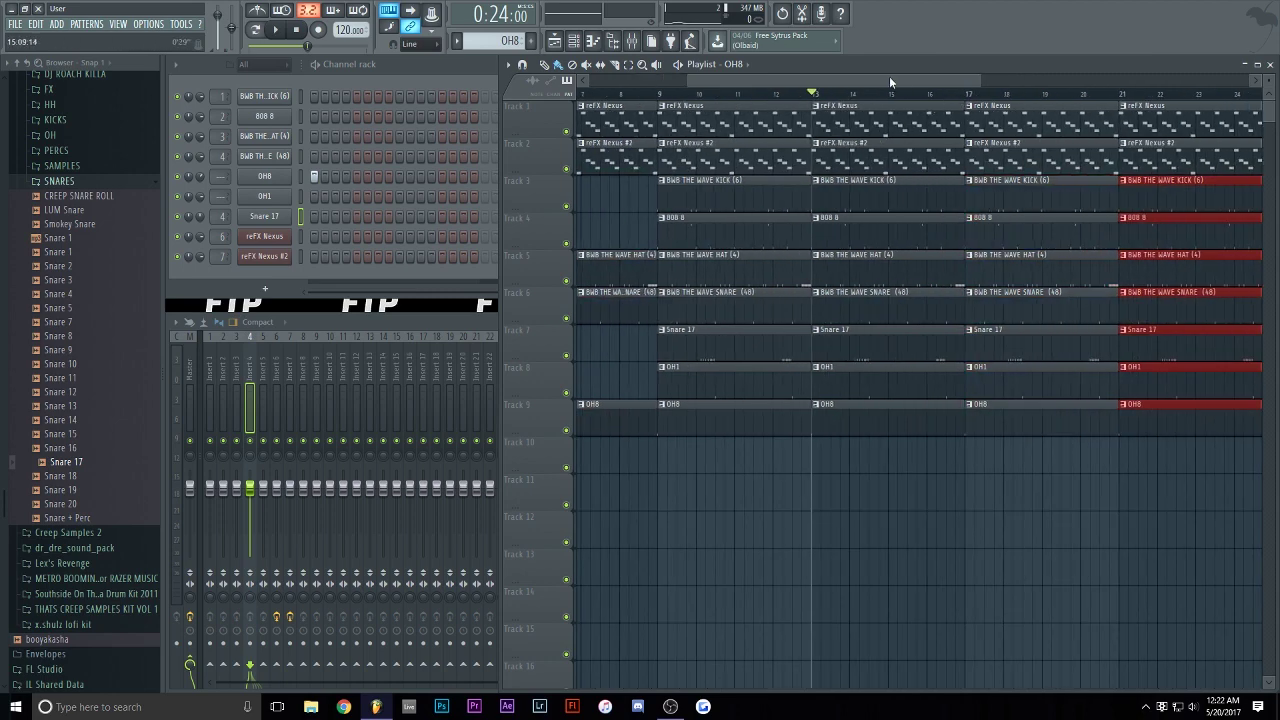
{"action": "left_click_drag", "start_coordinate": [889, 76], "coordinate": [870, 78]}
{"action": "left_click", "coordinate": [733, 193]}
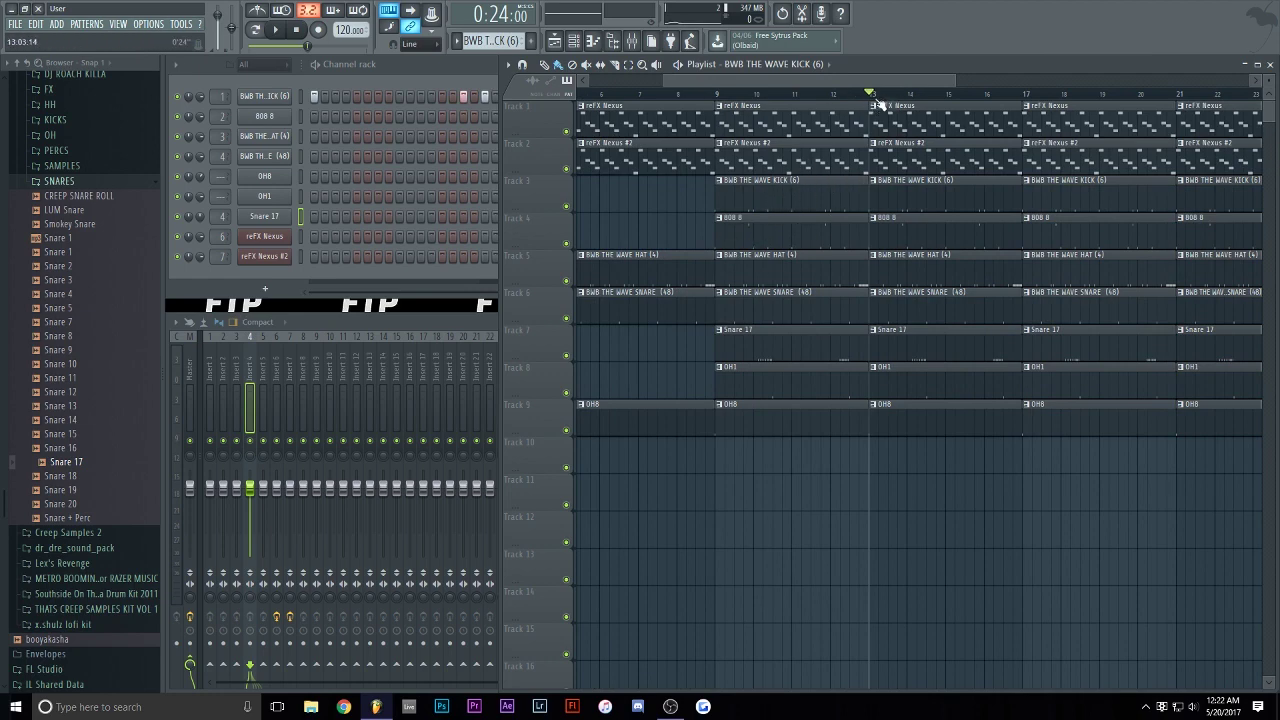
- Set the playhead at bar 9 and look over the full section from bar 9 through bar 24
{"action": "scroll", "coordinate": [877, 93], "scroll_direction": "down", "scroll_amount": 1}
{"action": "left_click_drag", "start_coordinate": [872, 93], "coordinate": [945, 93]}
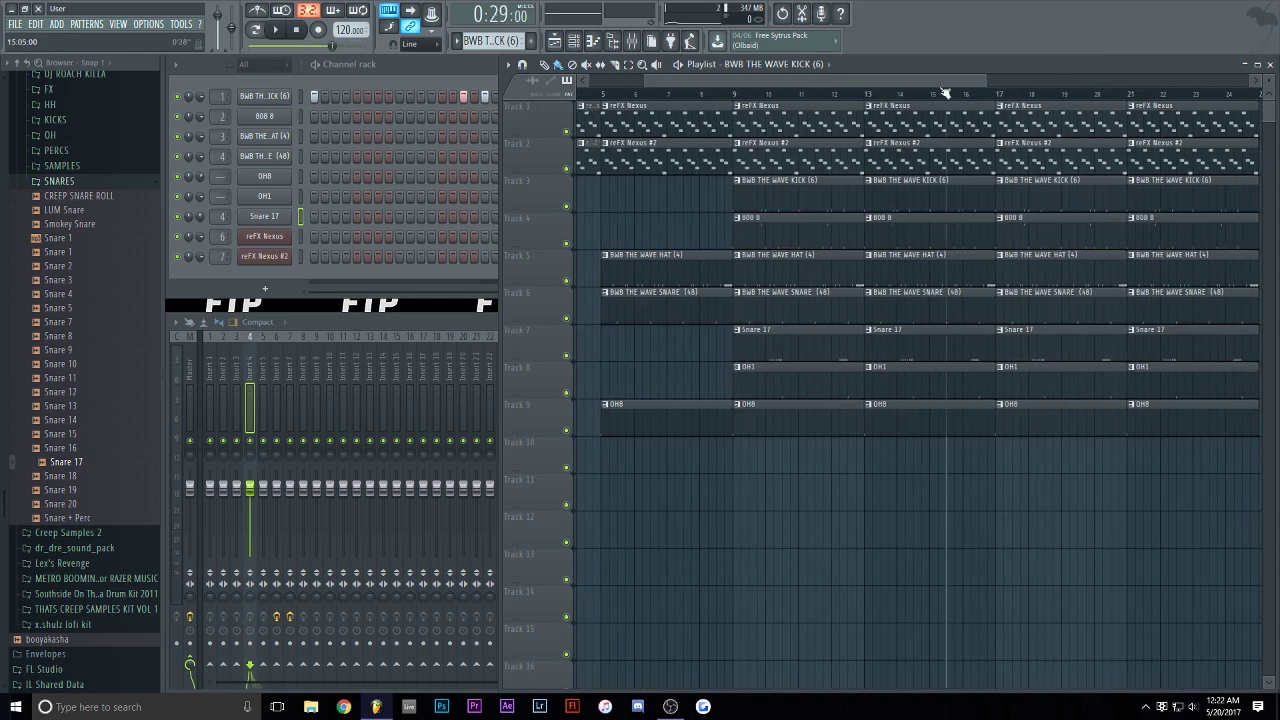
{"action": "scroll", "coordinate": [736, 90], "scroll_direction": "down", "scroll_amount": 1}
{"action": "mouse_move", "coordinate": [736, 93]}
{"action": "left_mouse_down"}
{"action": "mouse_move", "coordinate": [1170, 93]}
{"action": "mouse_move", "coordinate": [745, 104]}
{"action": "left_mouse_up"}
{"action": "scroll", "coordinate": [745, 104], "scroll_direction": "down", "scroll_amount": 2}
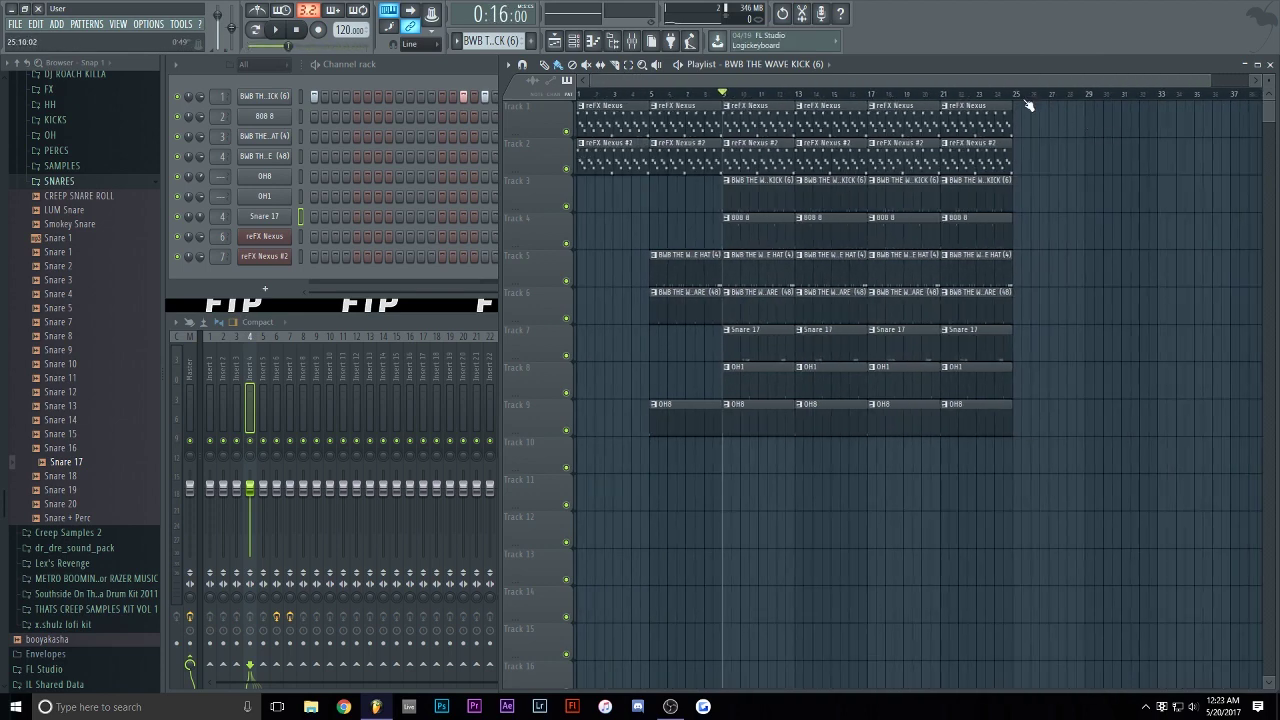
{"action": "left_click_drag", "start_coordinate": [1028, 104], "coordinate": [730, 110]}
{"action": "scroll", "coordinate": [735, 101], "scroll_direction": "up", "scroll_amount": 2}
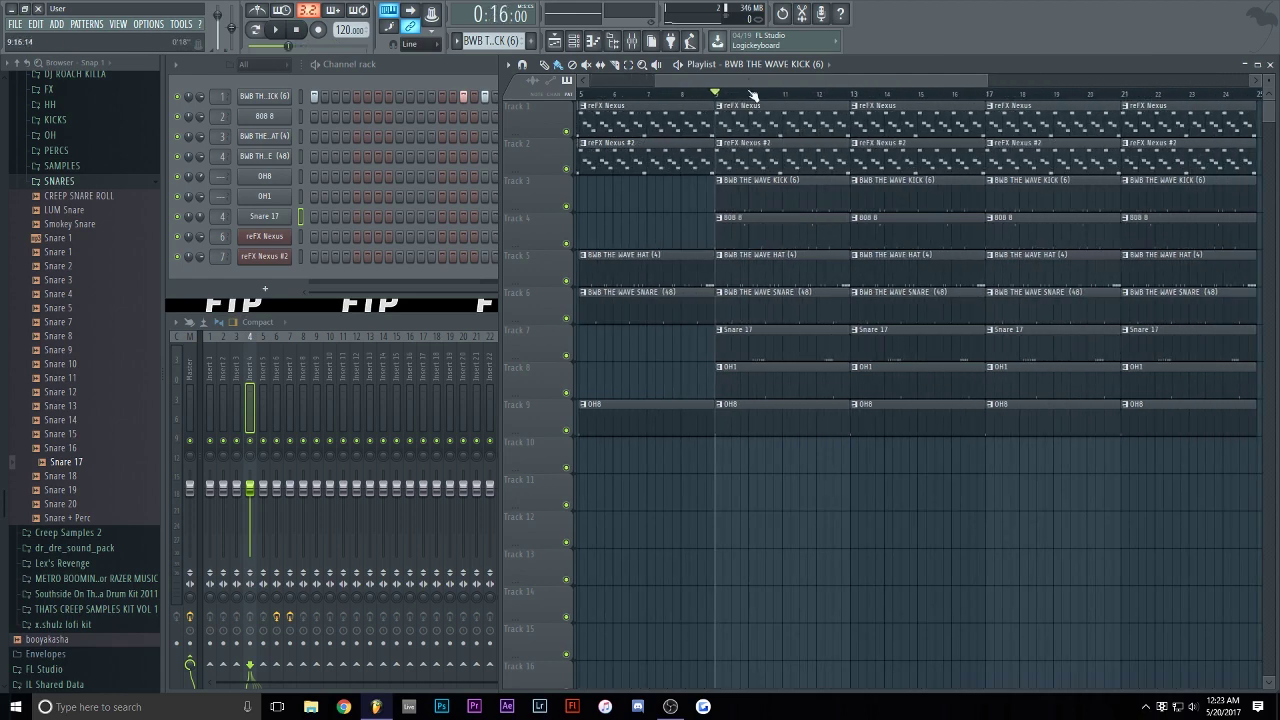
- Copy the reFX Nexus clips on tracks 1 and 2 to bars 25 and 29, extending the melody through bar 32
{"action": "left_click_drag", "start_coordinate": [757, 104], "coordinate": [1180, 98]}
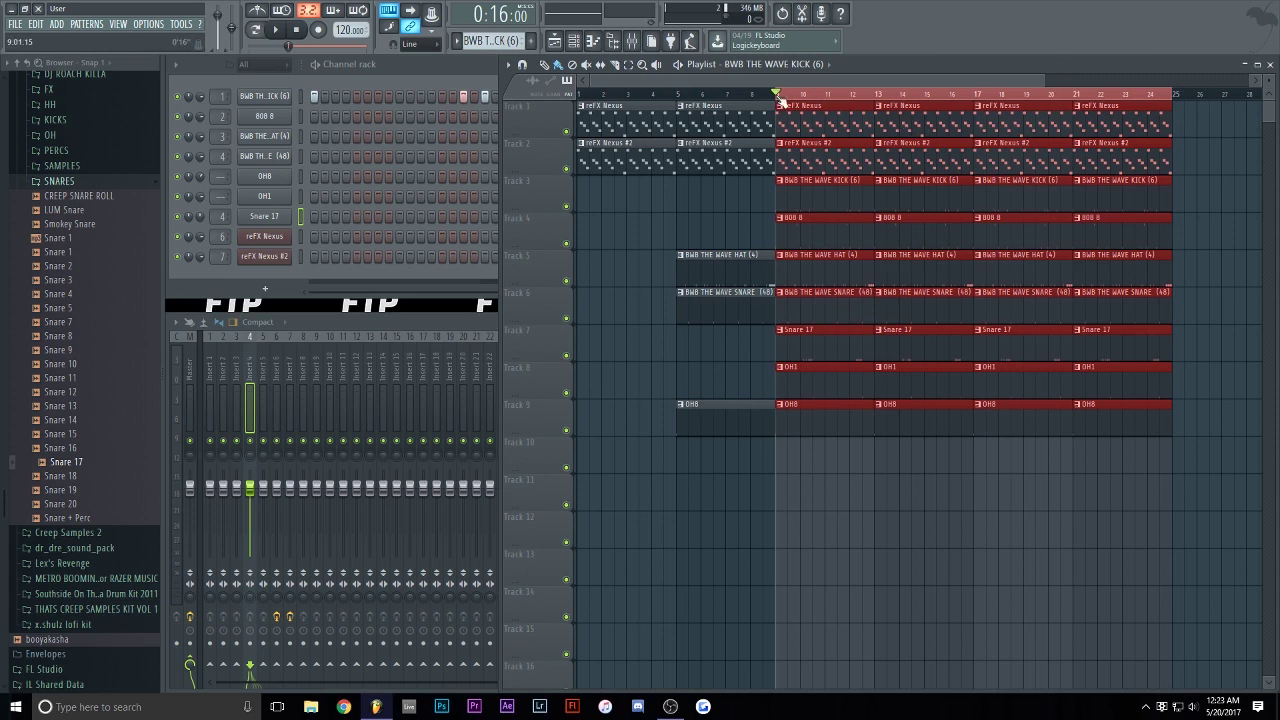
{"action": "scroll", "coordinate": [780, 101], "scroll_direction": "down", "scroll_amount": 2}
{"action": "left_click_drag", "start_coordinate": [1000, 108], "coordinate": [941, 157]}
{"action": "left_click_drag", "start_coordinate": [582, 160], "coordinate": [1018, 130]}
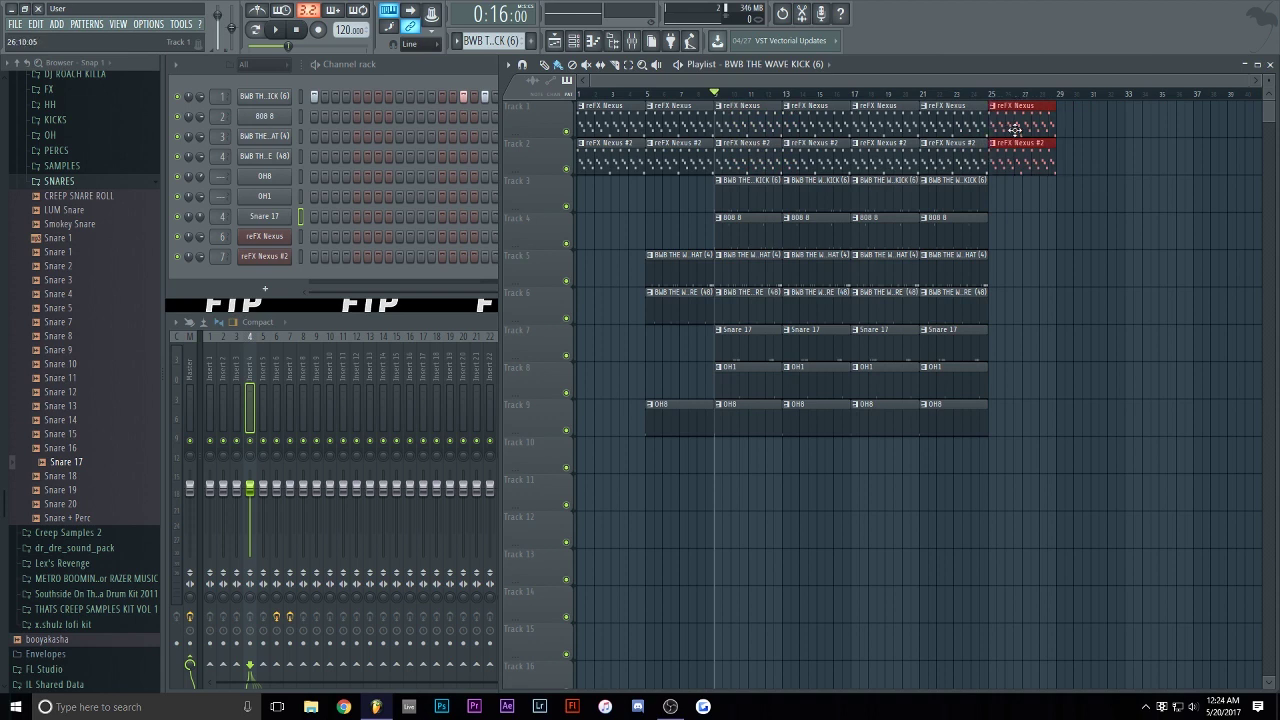
{"action": "left_click_drag", "start_coordinate": [582, 160], "coordinate": [1093, 111]}
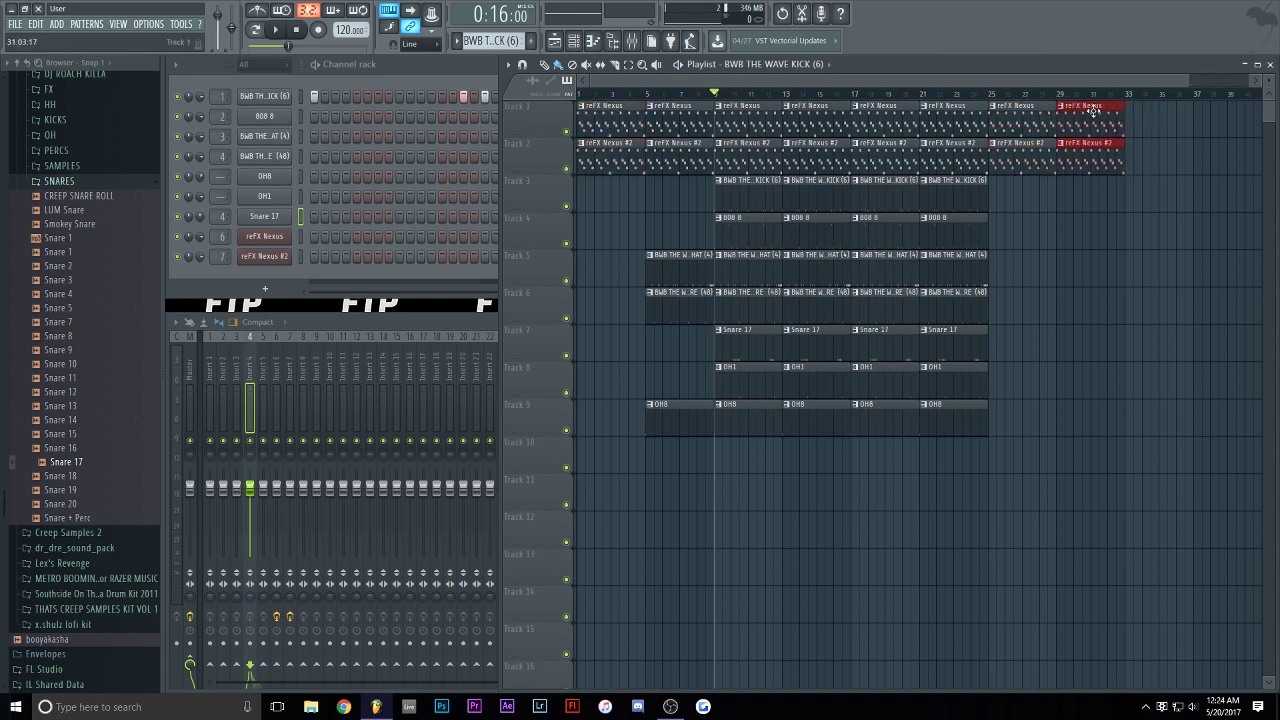
{"action": "left_click_drag", "start_coordinate": [1000, 99], "coordinate": [1066, 100]}
{"action": "left_click", "coordinate": [1058, 97]}
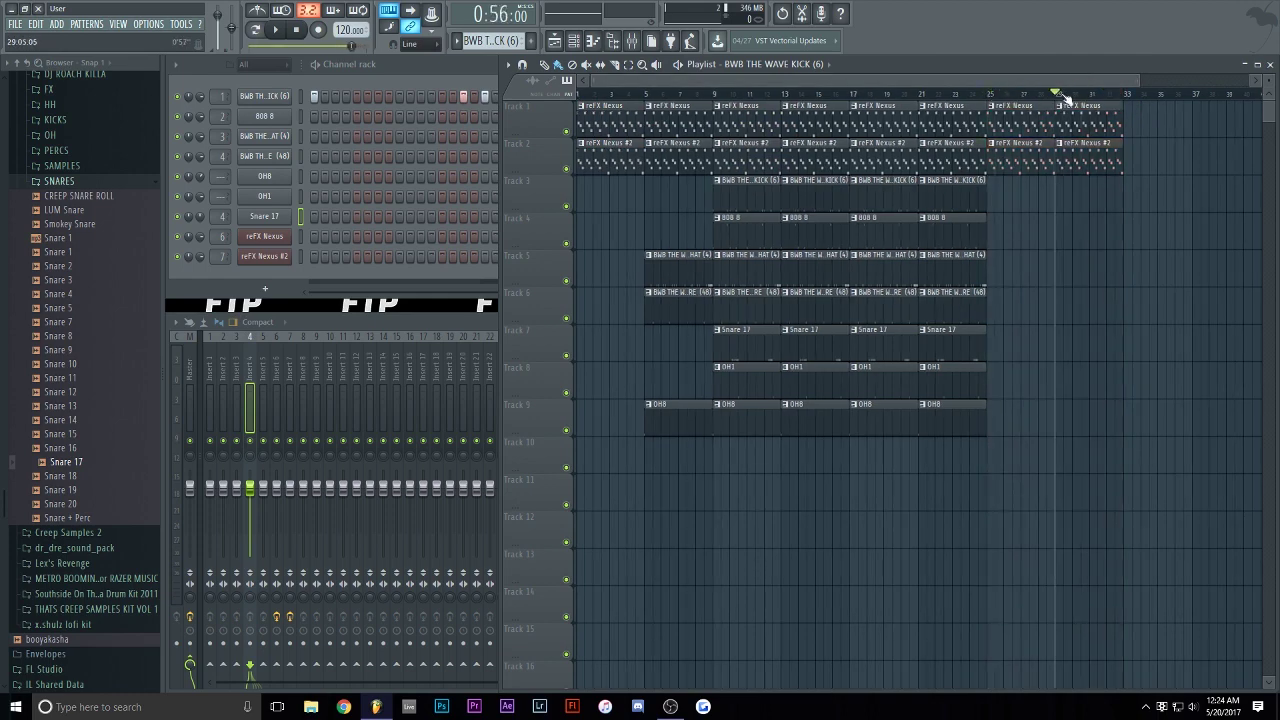
{"action": "scroll", "coordinate": [1066, 100], "scroll_direction": "down", "scroll_amount": 1}
{"action": "left_click", "coordinate": [934, 95]}
{"action": "left_click", "coordinate": [1034, 94]}
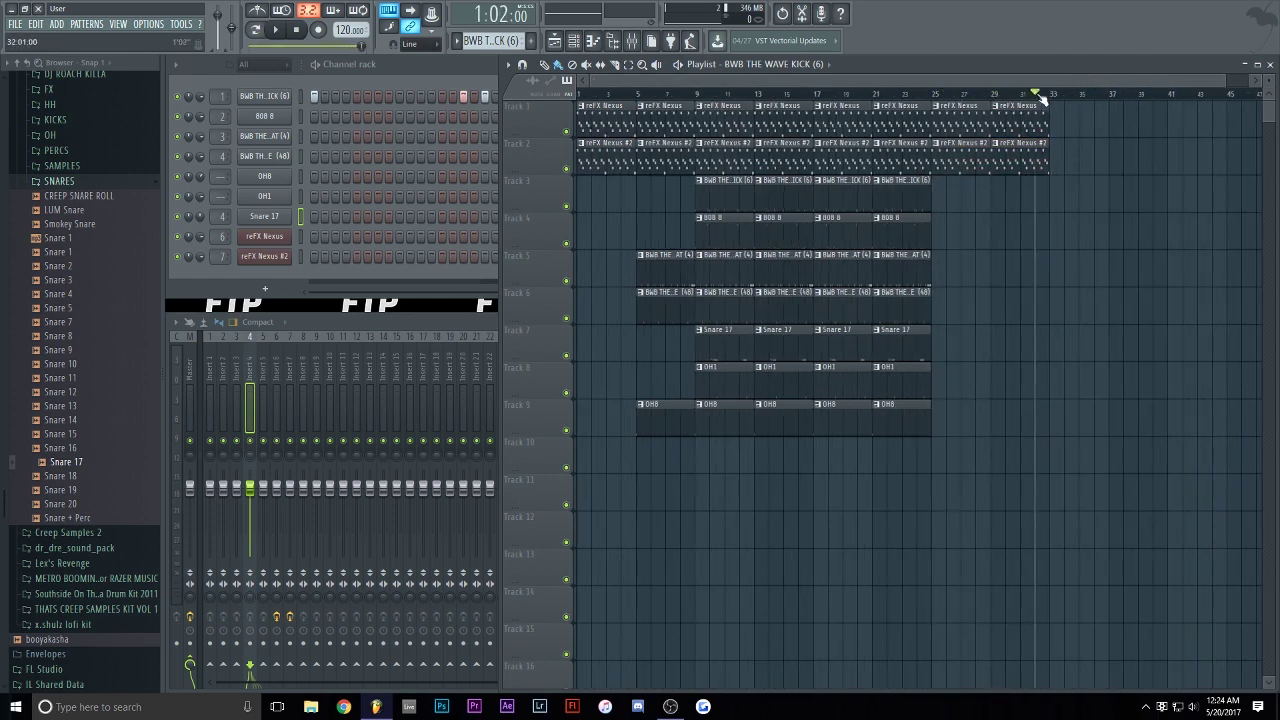
- Copy the full section on tracks 1 to 9 from bars 9 through 24 to bar 33
{"action": "left_click_drag", "start_coordinate": [706, 125], "coordinate": [920, 425]}
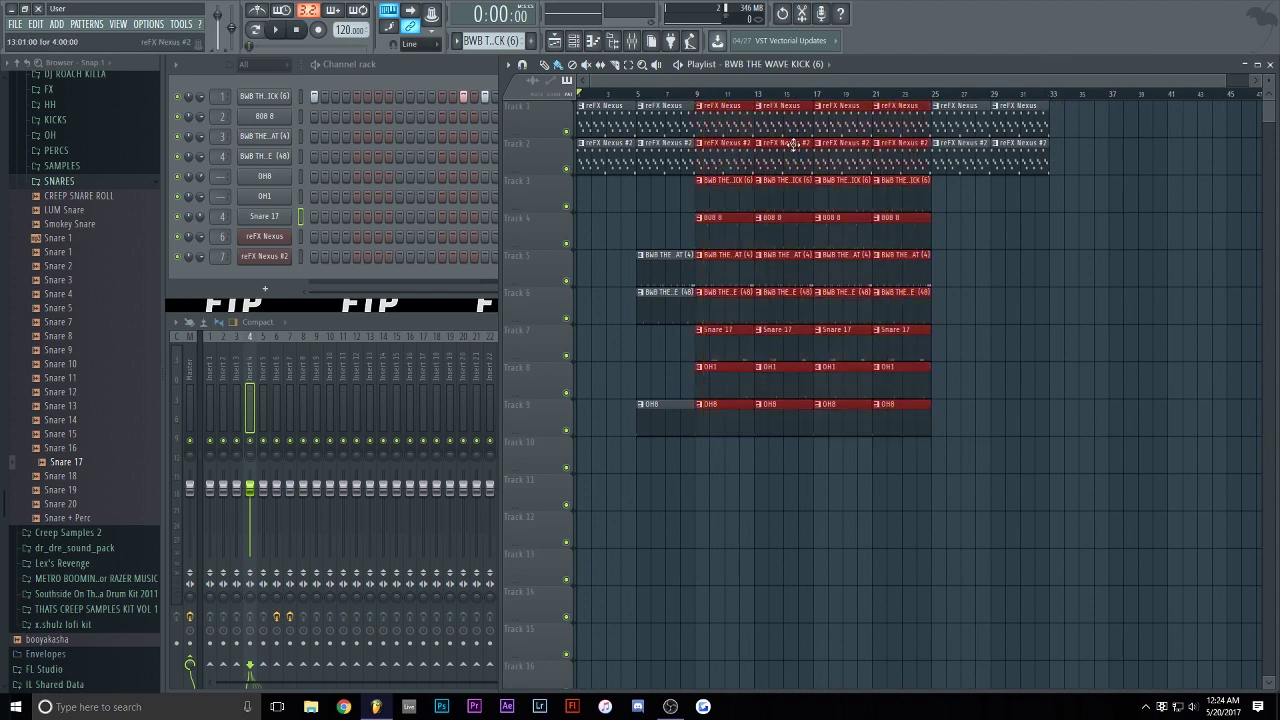
{"action": "key", "text": "ctrl+v"}
{"action": "left_click_drag", "start_coordinate": [582, 123], "coordinate": [1078, 128]}
{"action": "left_click_drag", "start_coordinate": [1060, 81], "coordinate": [936, 81]}
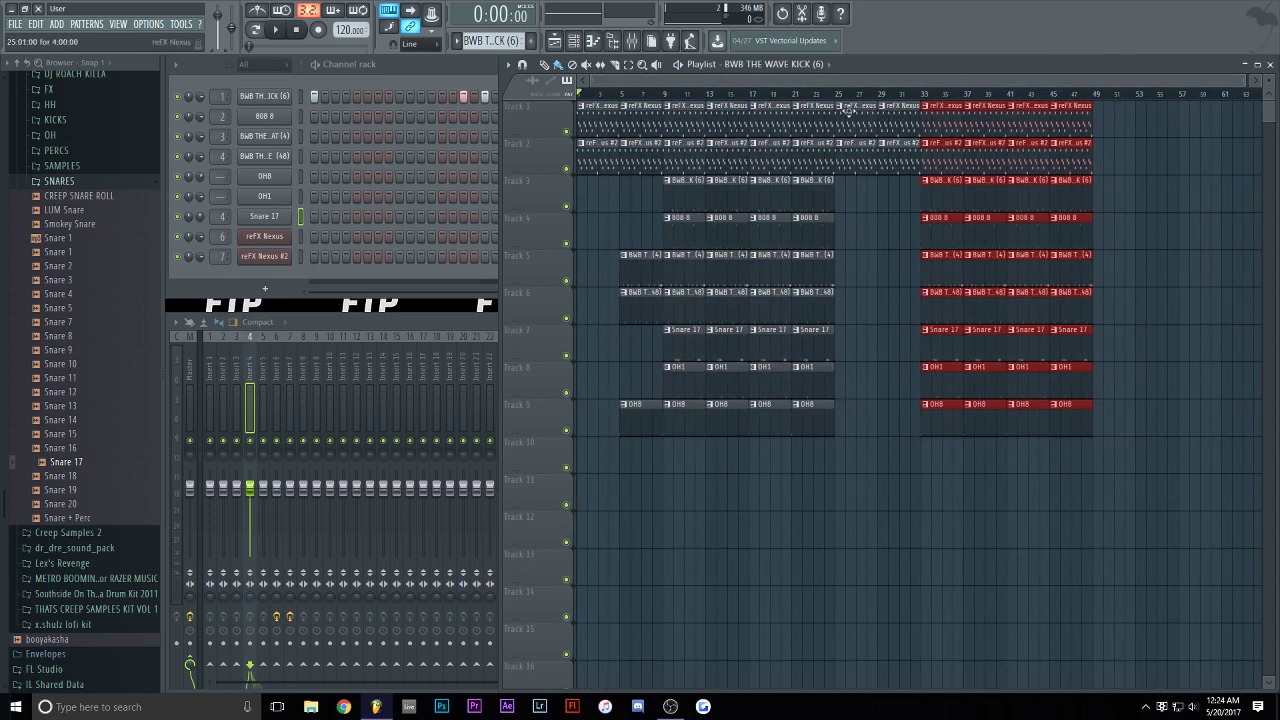
- Copy the four reFX Nexus clips on tracks 1 and 2 from bars 25 through 32 to bar 49
{"action": "left_click_drag", "start_coordinate": [849, 104], "coordinate": [900, 175]}
{"action": "left_click_drag", "start_coordinate": [874, 124], "coordinate": [1183, 103]}
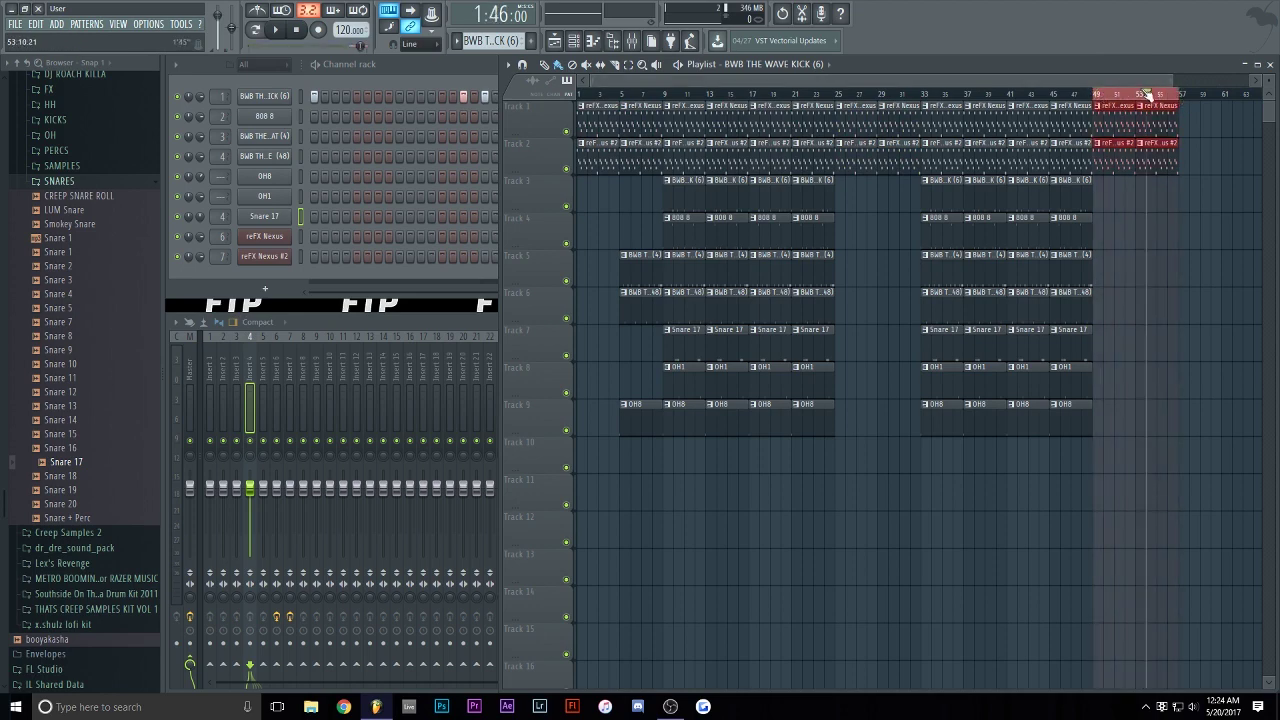
{"action": "left_click", "coordinate": [1183, 103]}
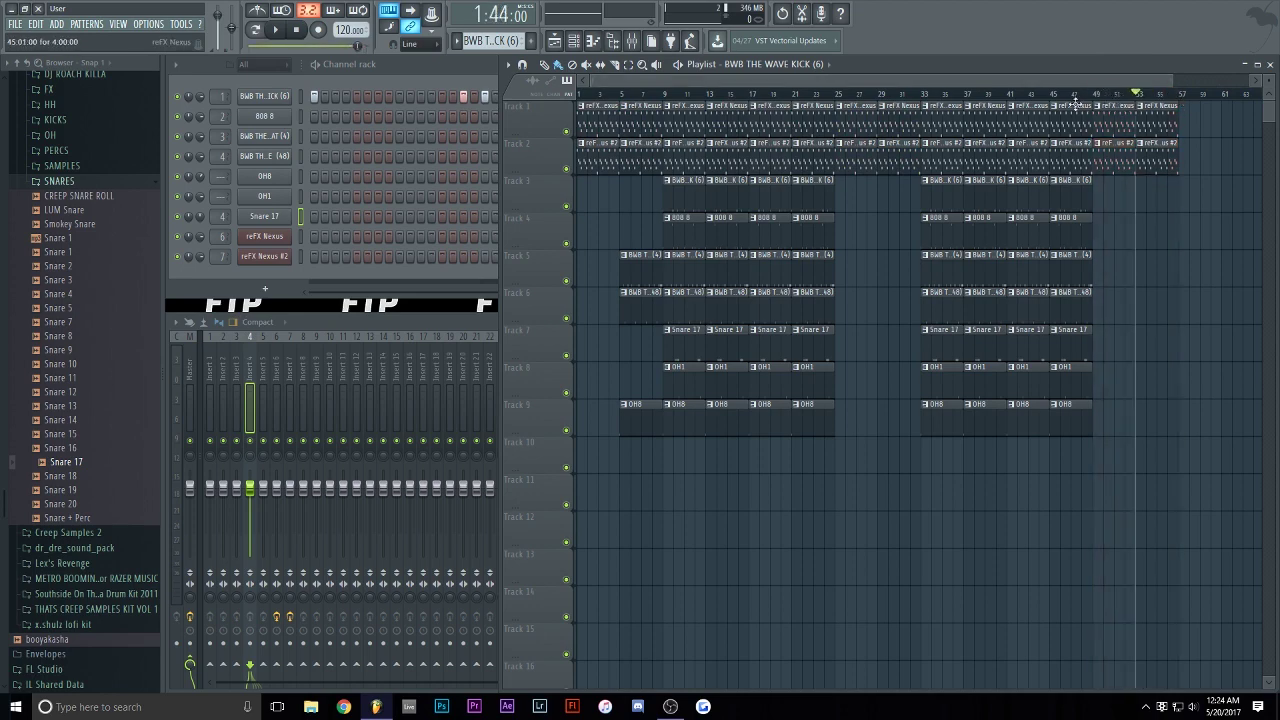
- Add BWB THE WAVE SNARE (48) clips on track 6 at bars 25 and 29, and return the playhead to bar 1
{"action": "left_click", "coordinate": [840, 291]}
{"action": "mouse_move", "coordinate": [1006, 95]}
{"action": "left_mouse_down"}
{"action": "mouse_move", "coordinate": [590, 95]}
{"action": "mouse_move", "coordinate": [1177, 94]}
{"action": "mouse_move", "coordinate": [843, 108]}
{"action": "left_mouse_up"}
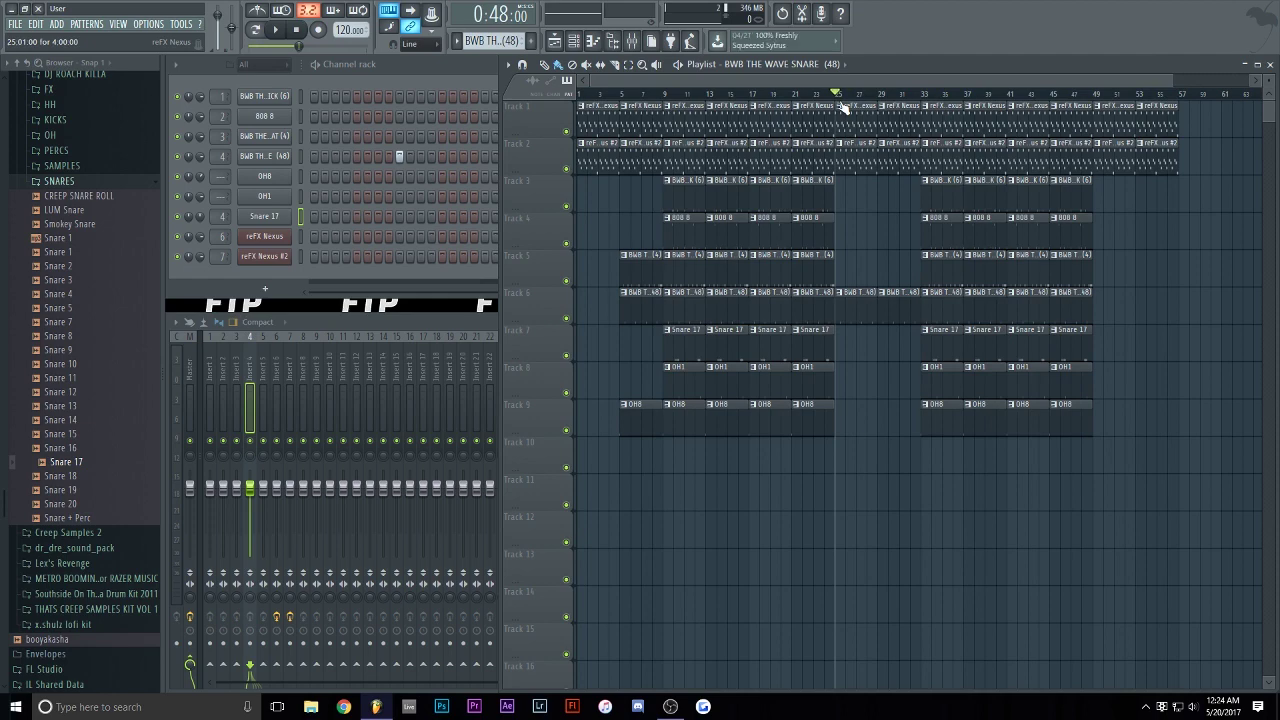
{"action": "mouse_move", "coordinate": [840, 103]}
{"action": "left_mouse_down"}
{"action": "mouse_move", "coordinate": [894, 94]}
{"action": "mouse_move", "coordinate": [610, 105]}
{"action": "left_mouse_up"}
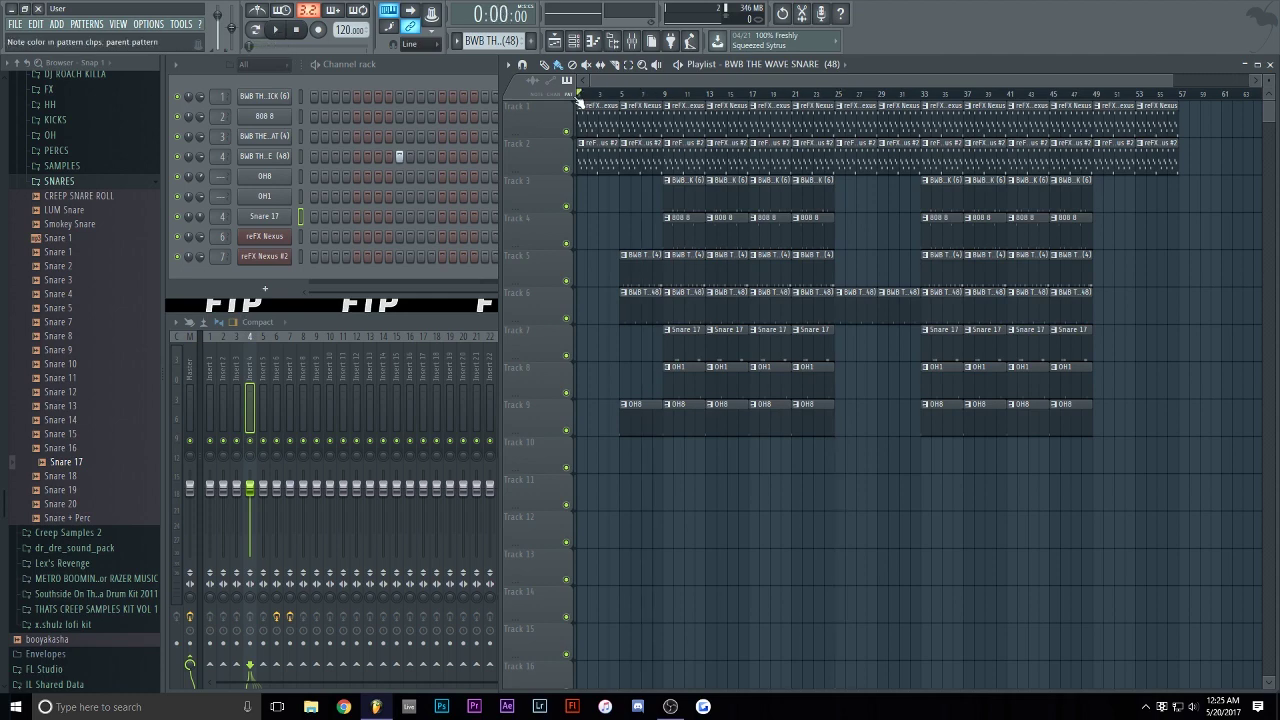
- Play the arrangement from bar 1 and listen through the intro, the first full section and the start of the breakdown
{"action": "key", "text": "space"}
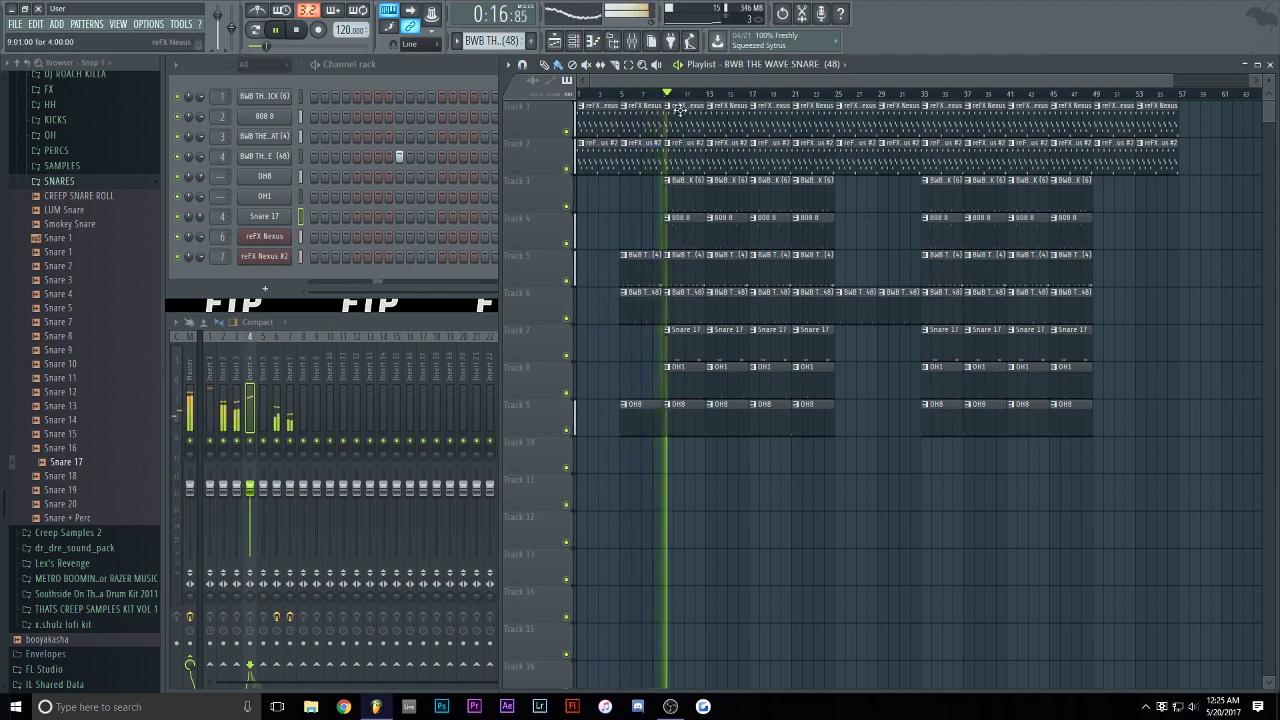
{"action": "scroll", "coordinate": [693, 101], "scroll_direction": "up", "scroll_amount": 3}
{"action": "scroll", "coordinate": [700, 101], "scroll_direction": "up", "scroll_amount": 4}
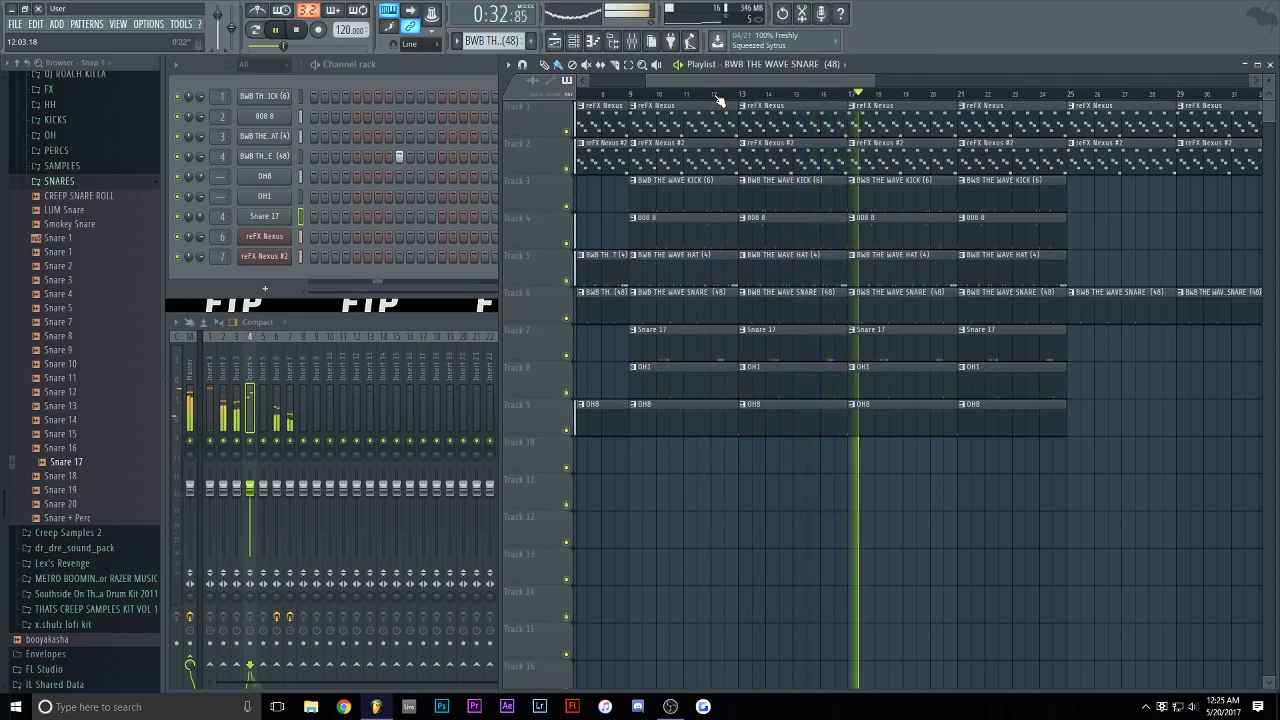
{"action": "scroll", "coordinate": [719, 101], "scroll_direction": "down", "scroll_amount": 3}
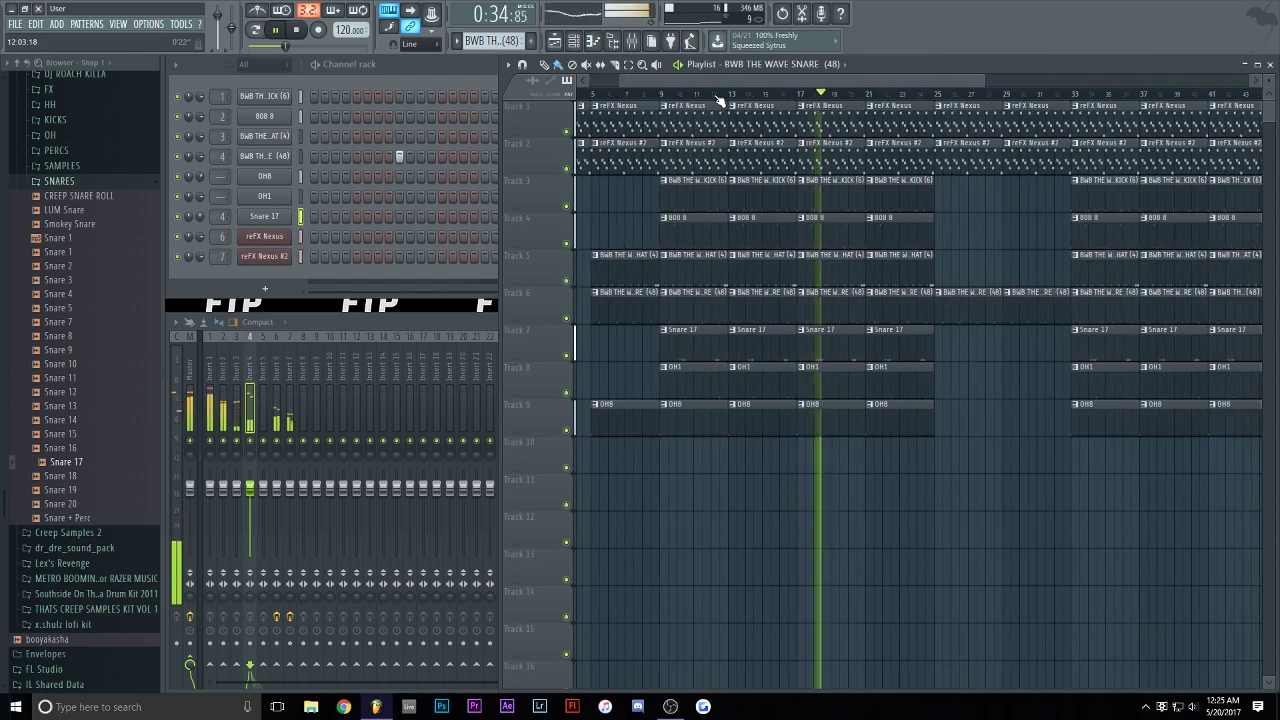
{"action": "scroll", "coordinate": [719, 101], "scroll_direction": "down", "scroll_amount": 2}
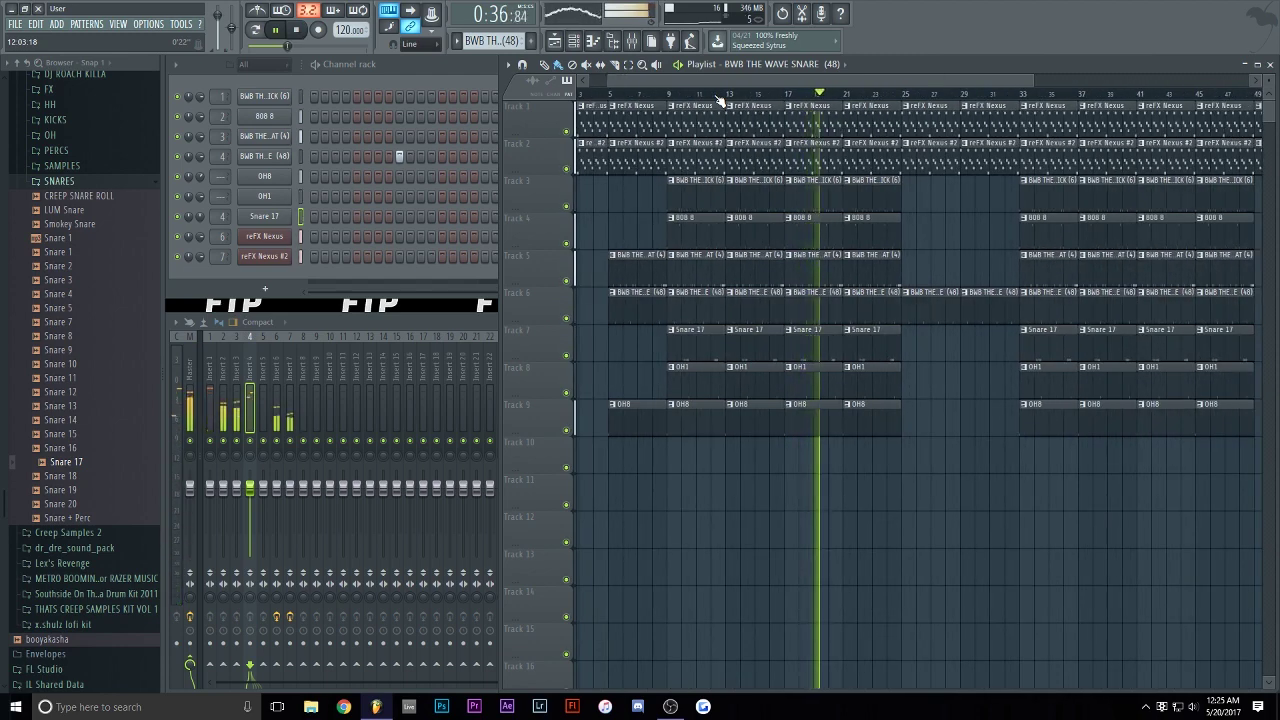
{"action": "scroll", "coordinate": [719, 101], "scroll_direction": "down", "scroll_amount": 1}
{"action": "scroll", "coordinate": [719, 101], "scroll_direction": "down", "scroll_amount": 1}
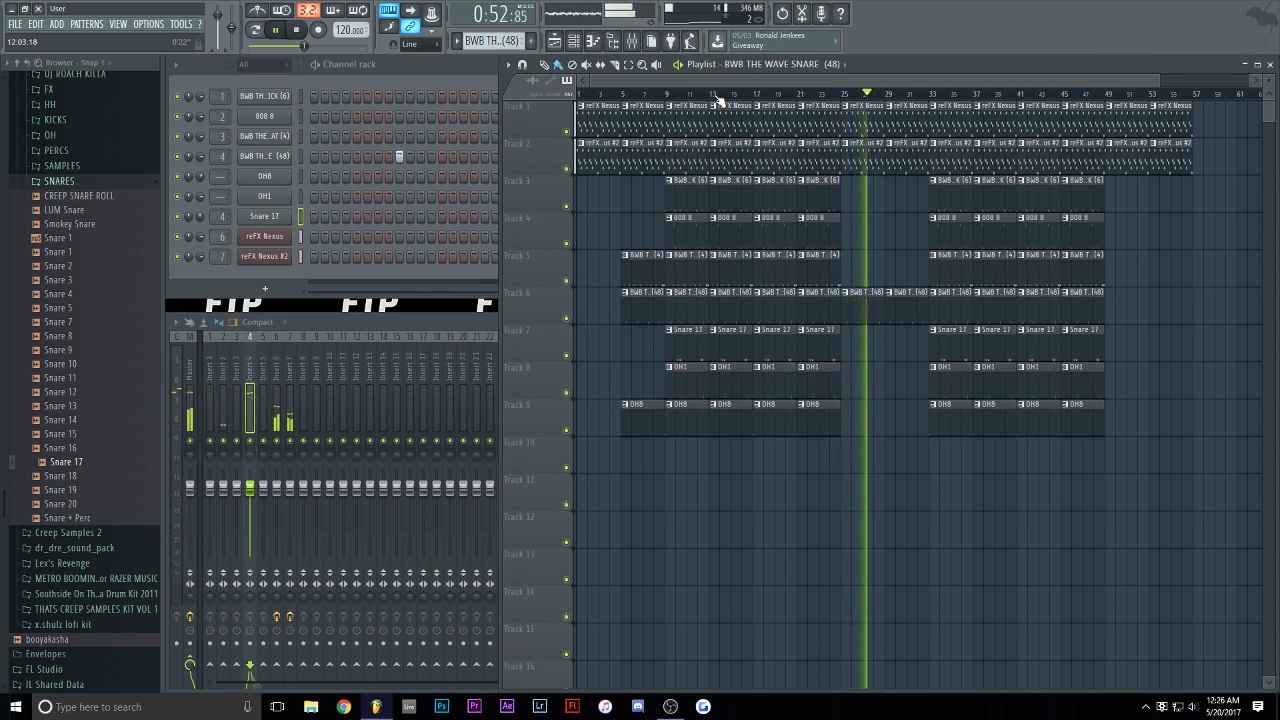
- Add a BWB THE WAVE HAT (4) clip on track 5 at bar 29
{"action": "left_click", "coordinate": [668, 271]}
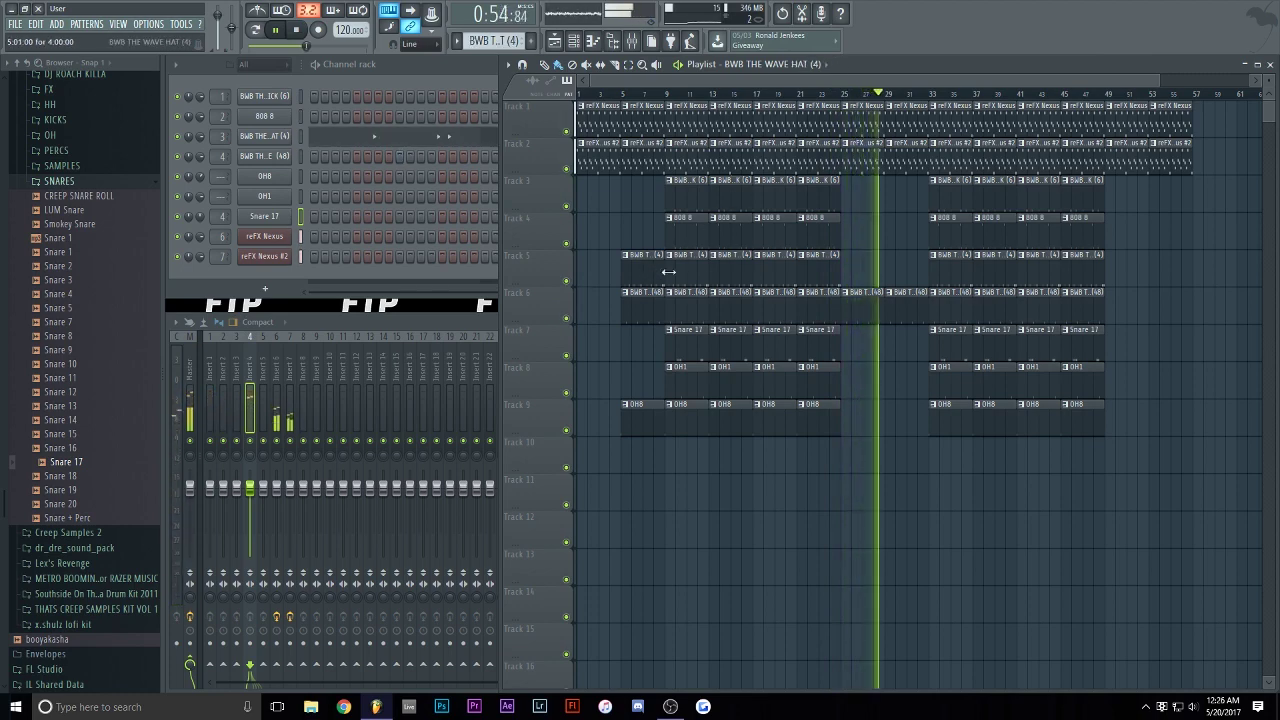
{"action": "left_click", "coordinate": [897, 256]}
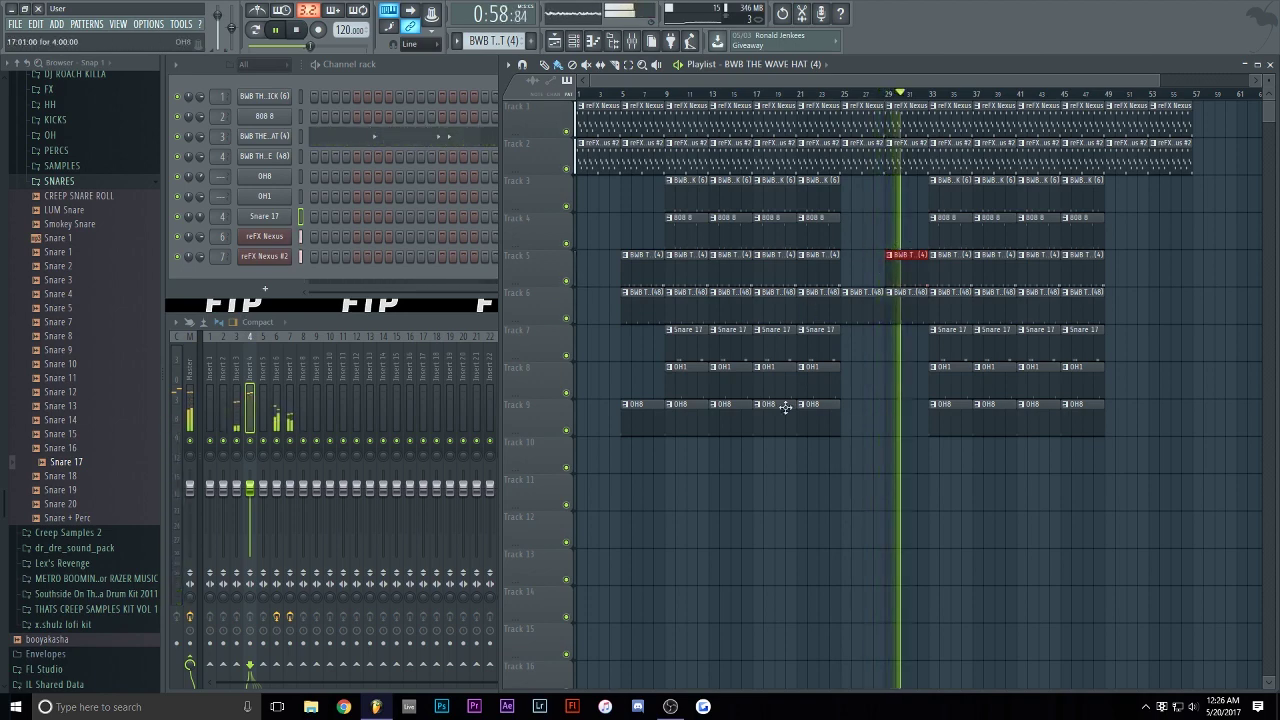
- Try an OH1 clip on track 8 at bar 29
{"action": "left_click", "coordinate": [815, 388]}
{"action": "left_click", "coordinate": [888, 381]}
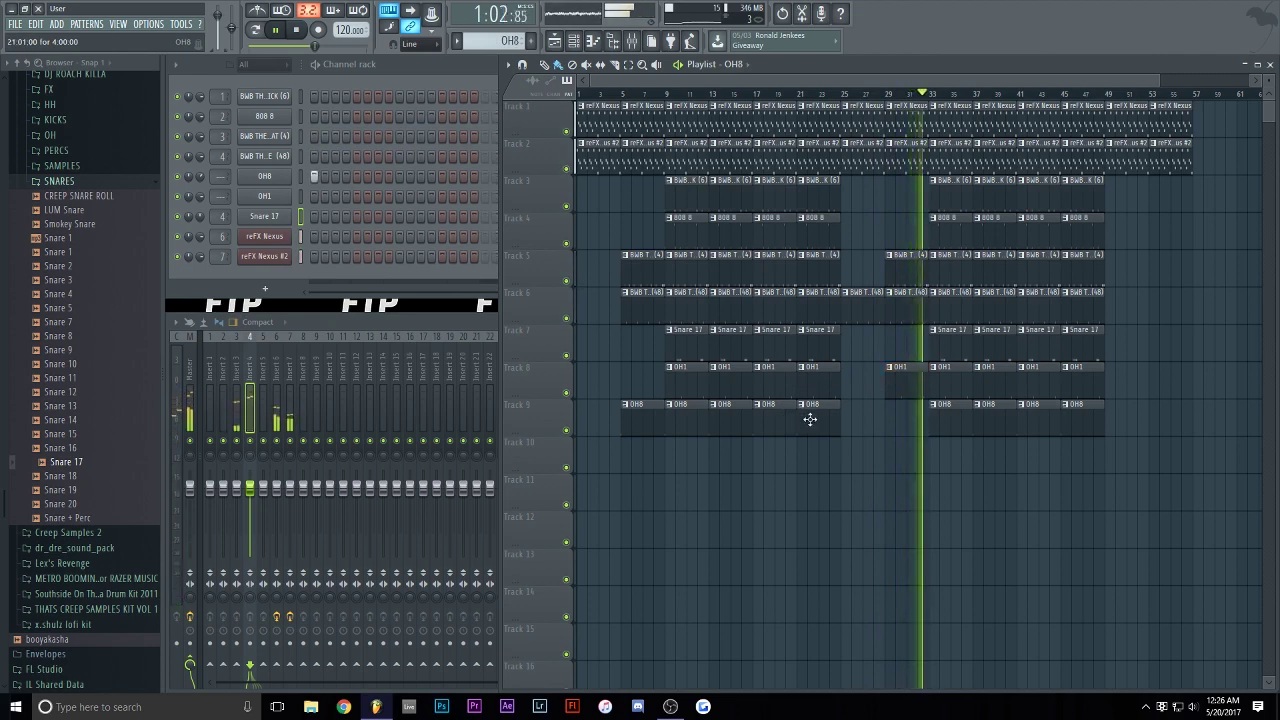
{"action": "right_click", "coordinate": [894, 393]}
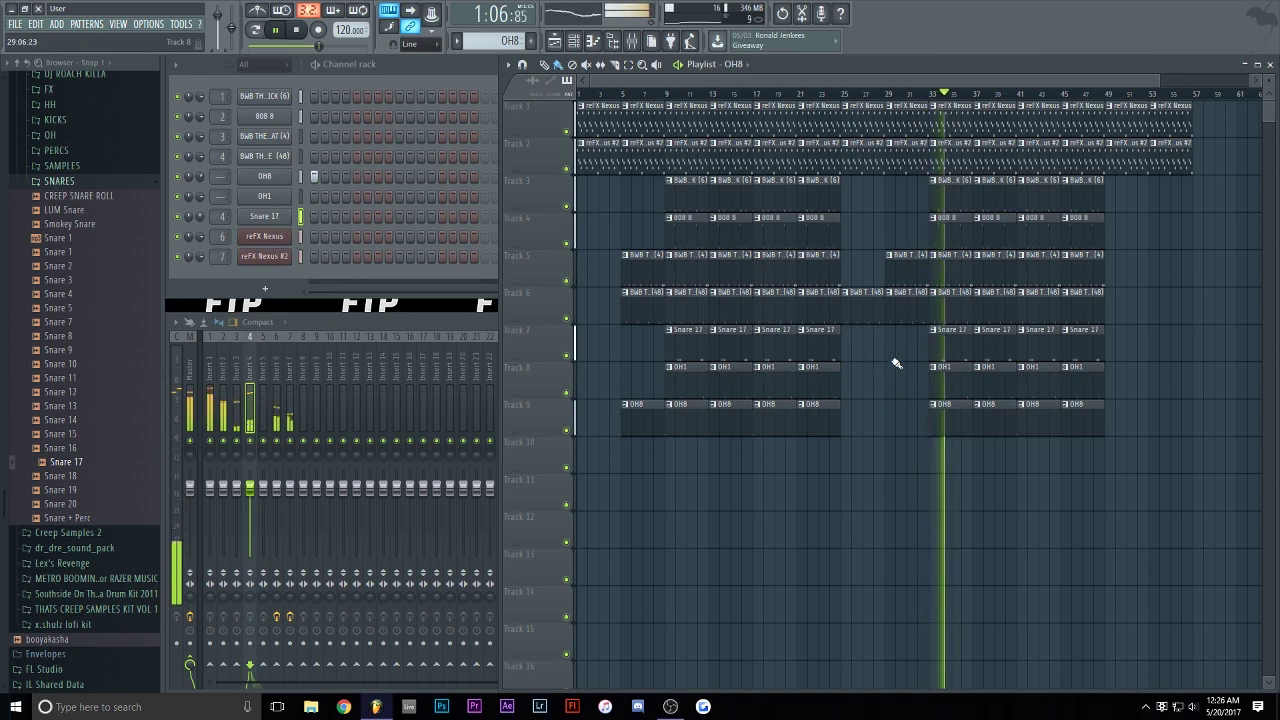
- Make the 808 8 clip at bar 41 on track 4 a unique pattern and view its notes in the piano roll
{"action": "scroll", "coordinate": [1058, 114], "scroll_direction": "up", "scroll_amount": 4}
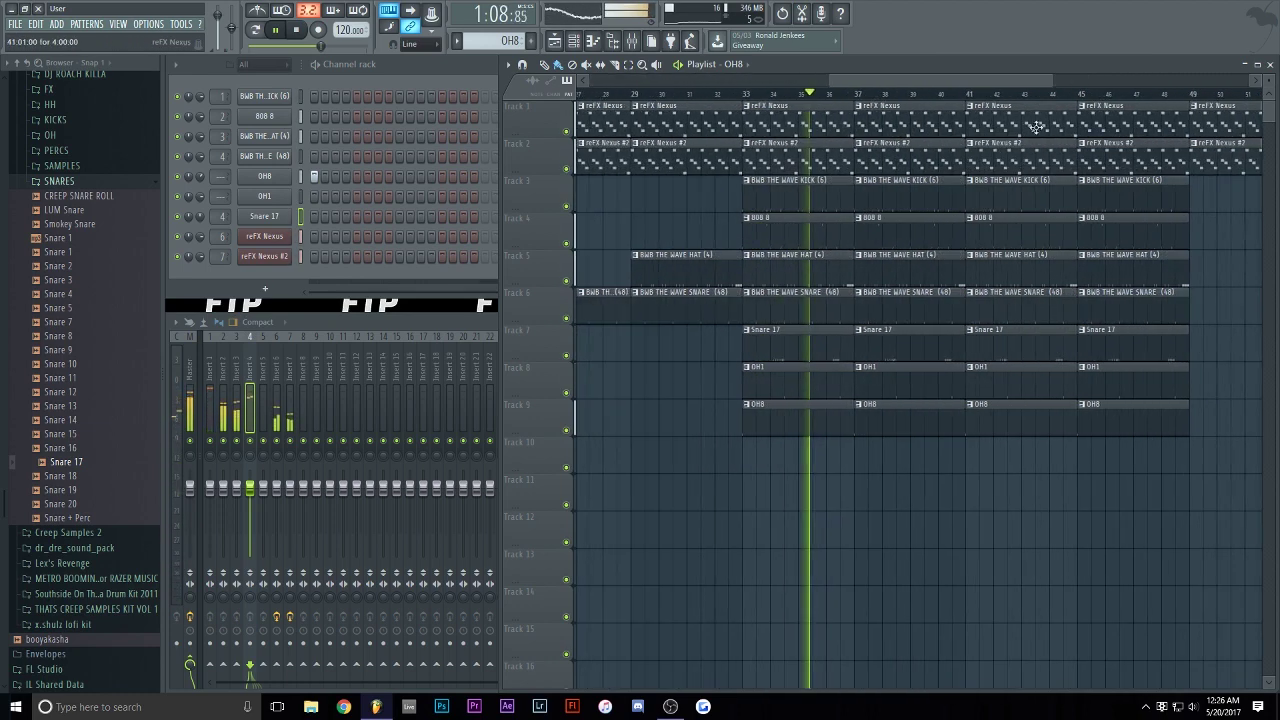
{"action": "right_click", "coordinate": [969, 227]}
{"action": "left_click", "coordinate": [997, 268]}
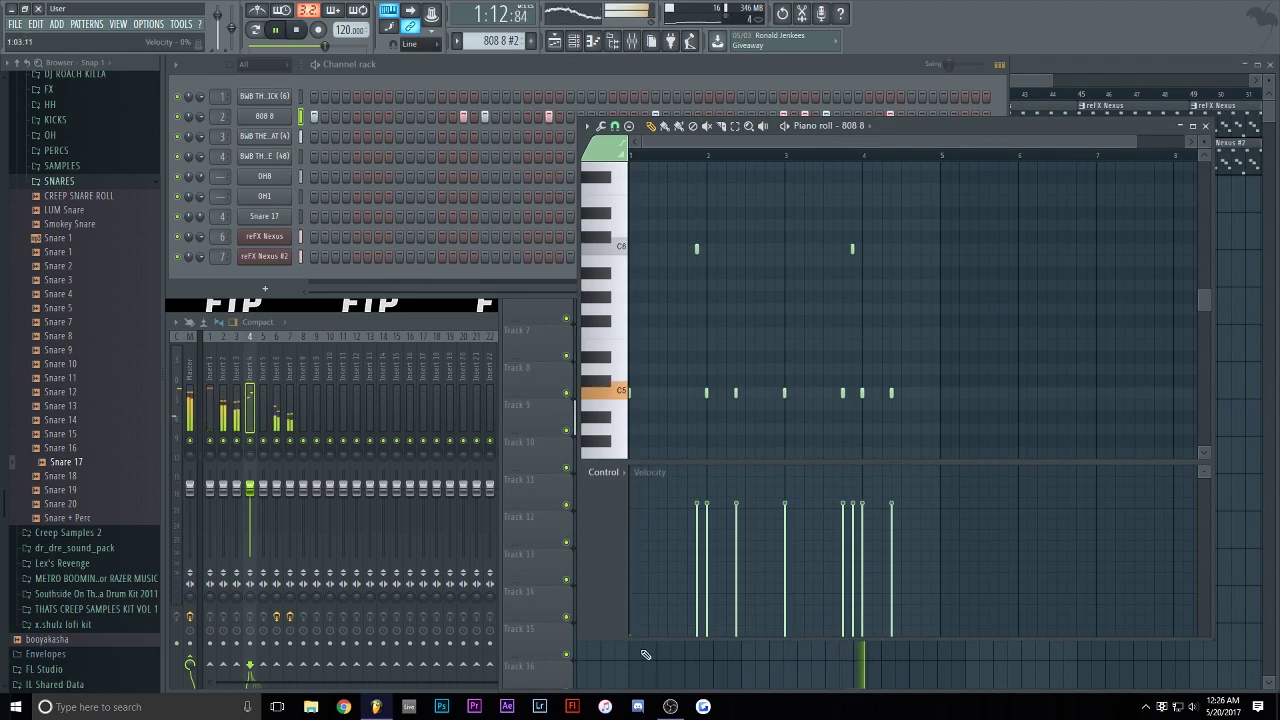
{"action": "left_click", "coordinate": [1045, 84]}
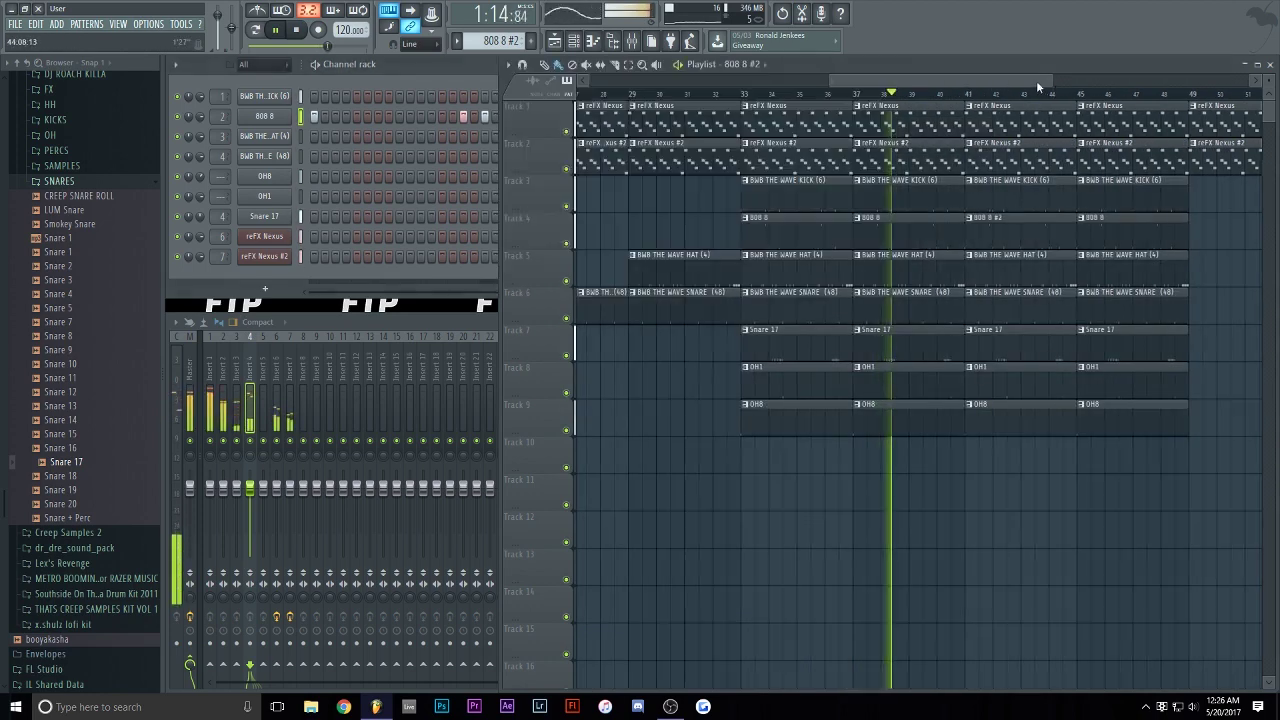
- Listen to the second full section through bars 41 to 48 and check the overall layout of the arrangement
{"action": "scroll", "coordinate": [966, 100], "scroll_direction": "up", "scroll_amount": 2}
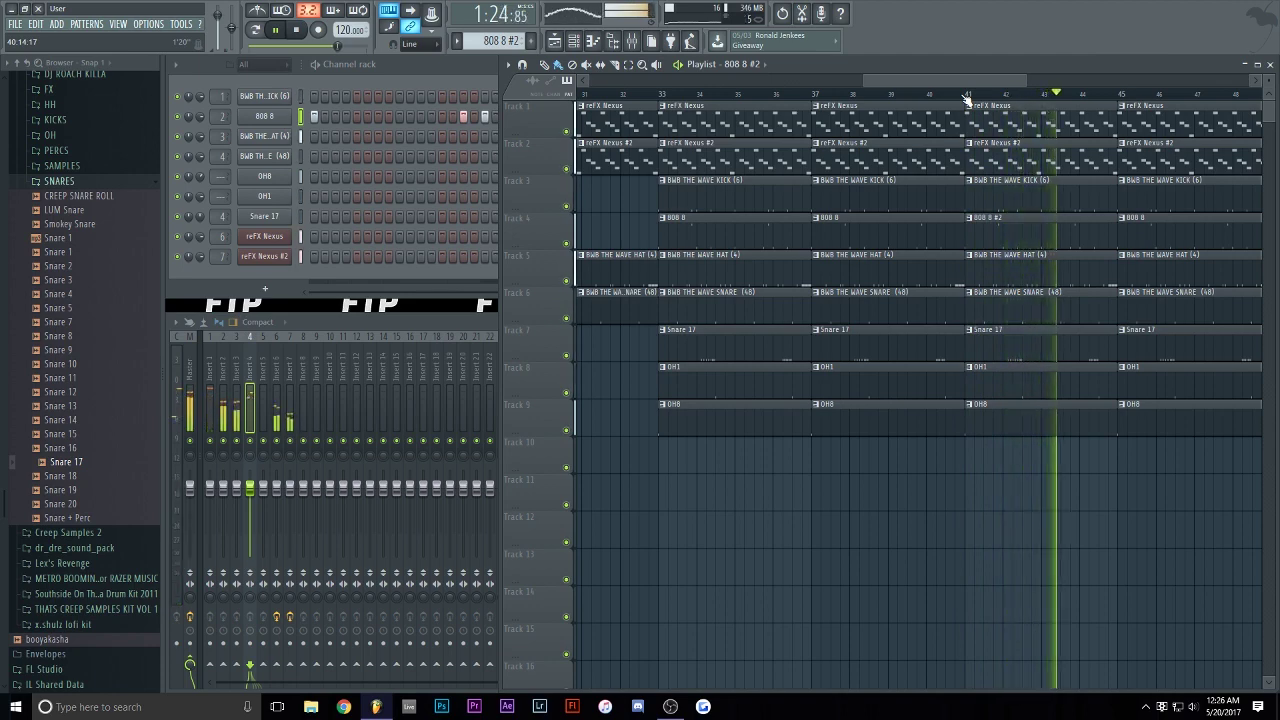
{"action": "scroll", "coordinate": [966, 99], "scroll_direction": "down", "scroll_amount": 2}
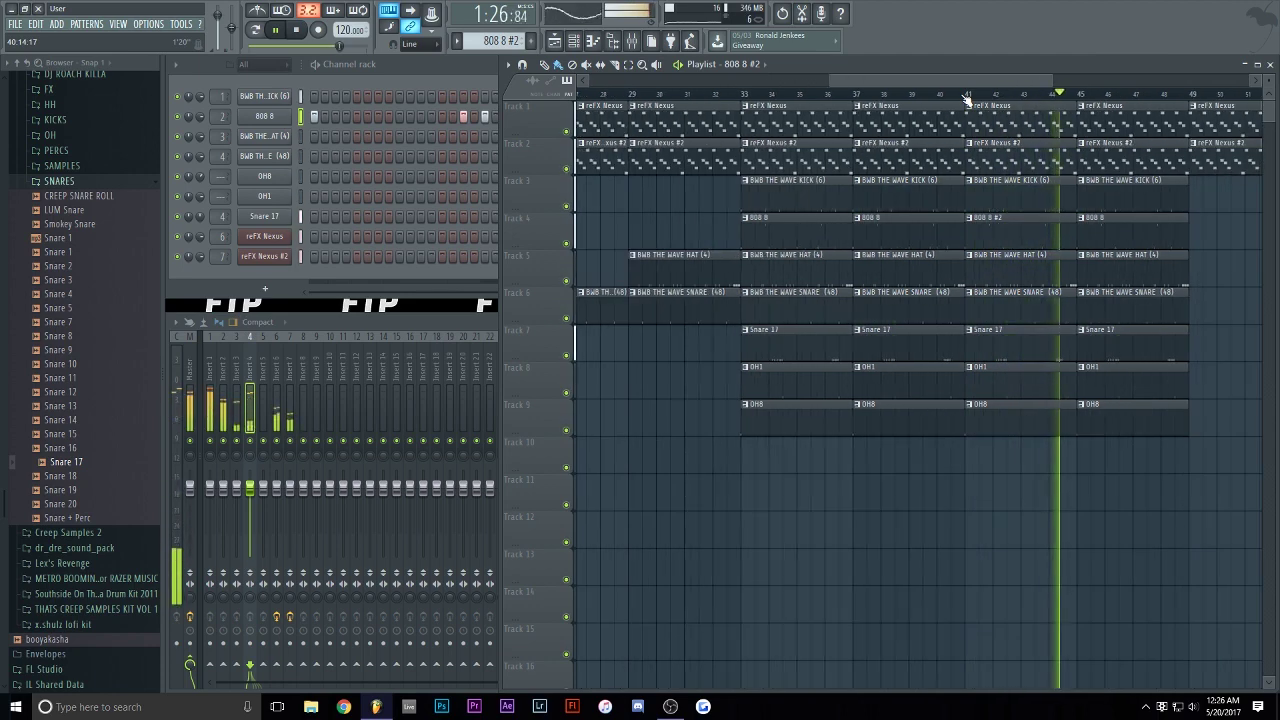
{"action": "scroll", "coordinate": [964, 97], "scroll_direction": "down", "scroll_amount": 2}
{"action": "scroll", "coordinate": [963, 96], "scroll_direction": "down", "scroll_amount": 1}
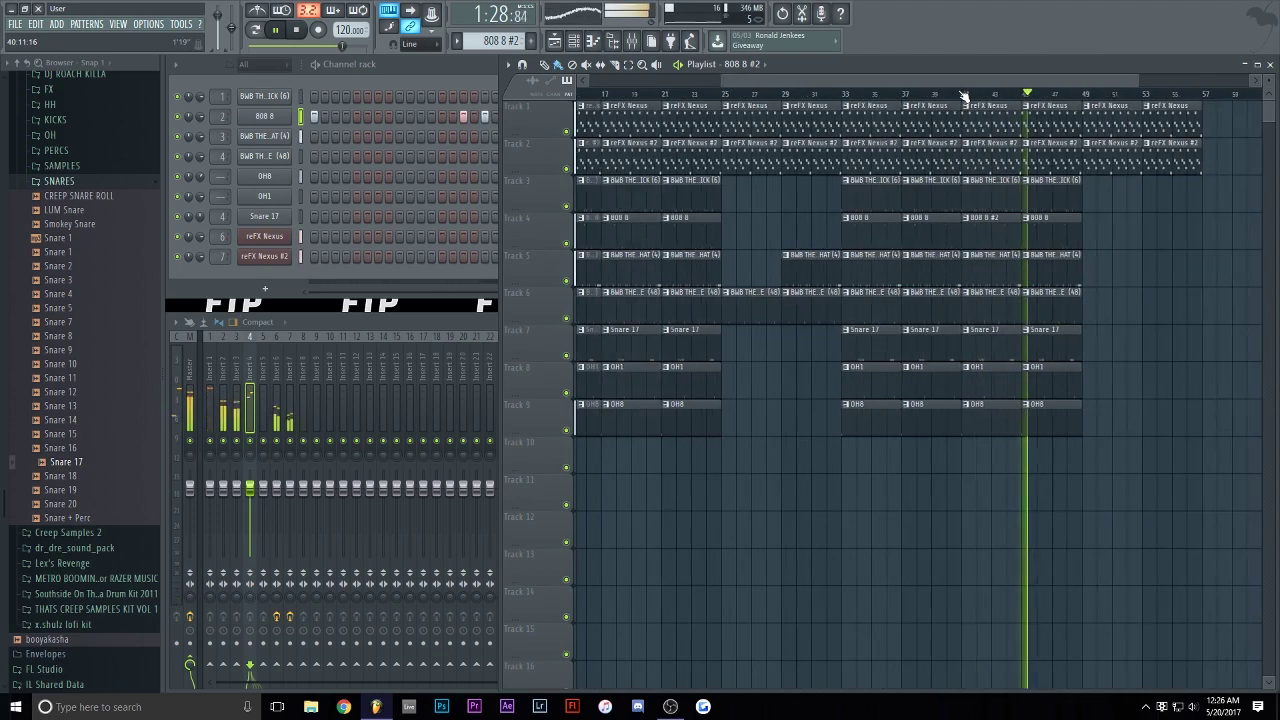
{"action": "scroll", "coordinate": [963, 96], "scroll_direction": "down", "scroll_amount": 2}
{"action": "scroll", "coordinate": [964, 96], "scroll_direction": "down", "scroll_amount": 1}
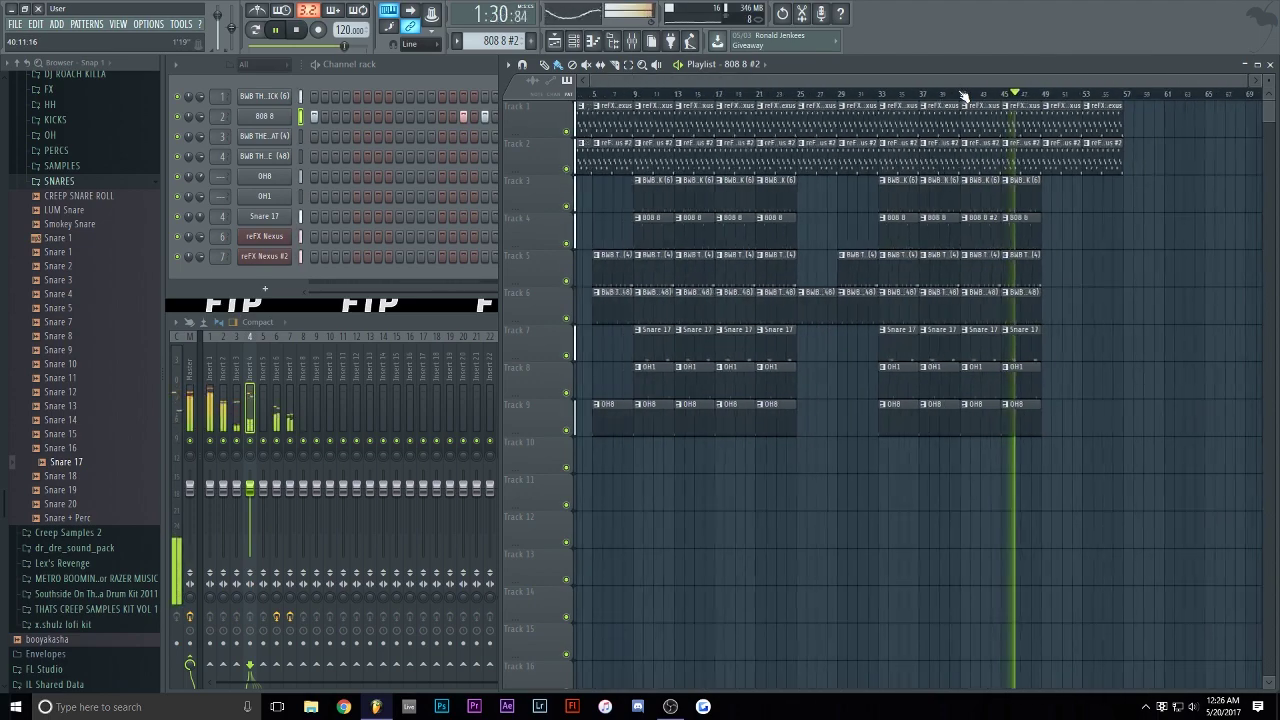
{"action": "scroll", "coordinate": [964, 96], "scroll_direction": "down", "scroll_amount": 1}
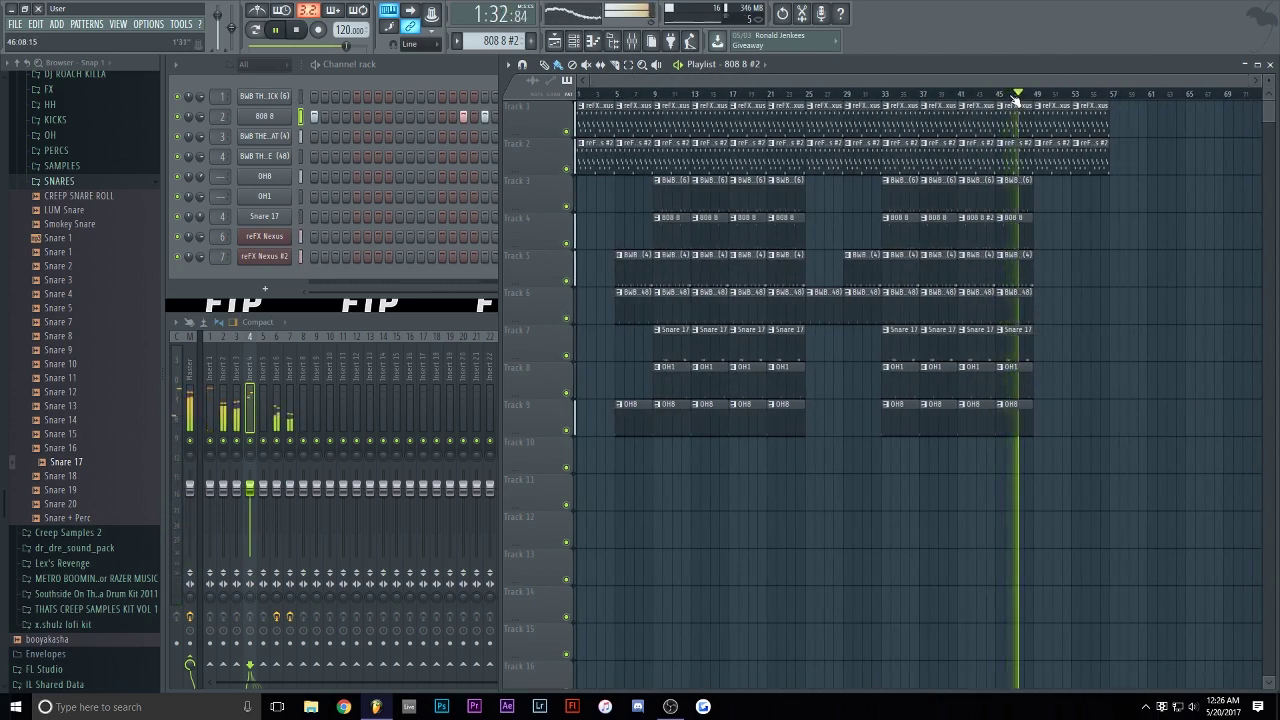
- Lengthen the last reFX Nexus clips on tracks 1 and 2 to bar 58, listen to the ending and stop playback
{"action": "scroll", "coordinate": [1110, 114], "scroll_direction": "up", "scroll_amount": 3}
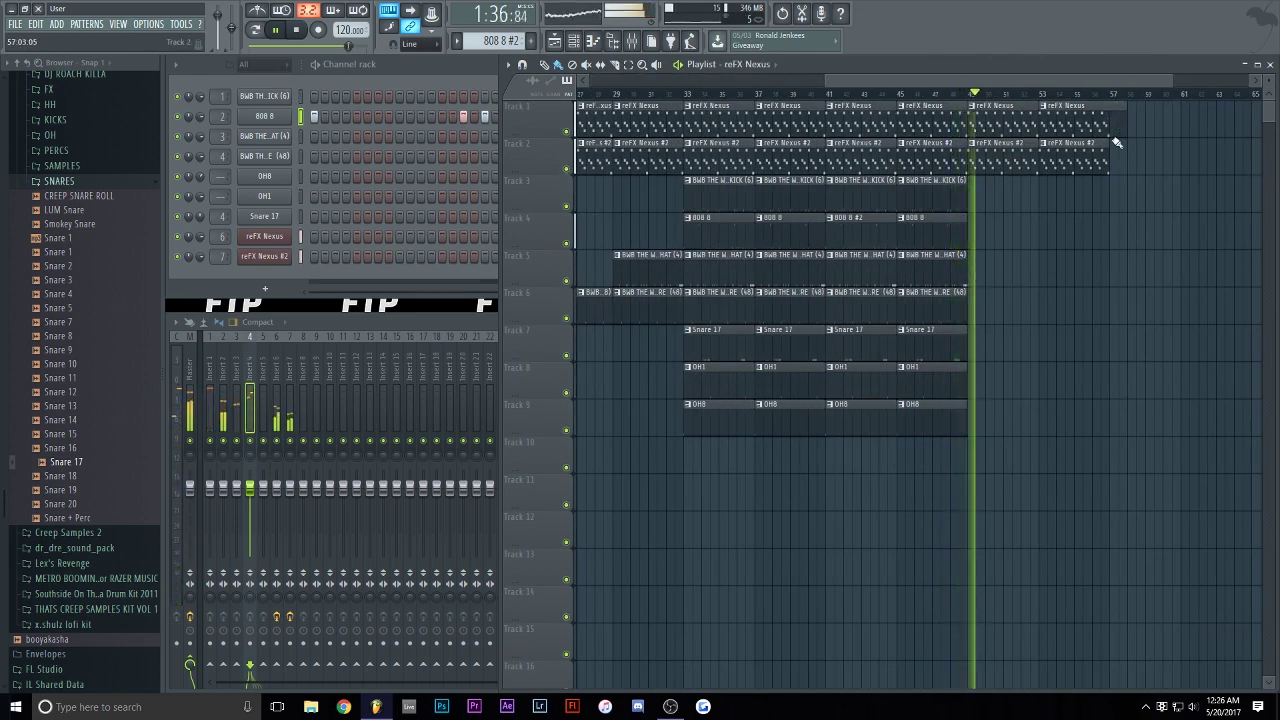
{"action": "left_click", "coordinate": [1110, 143]}
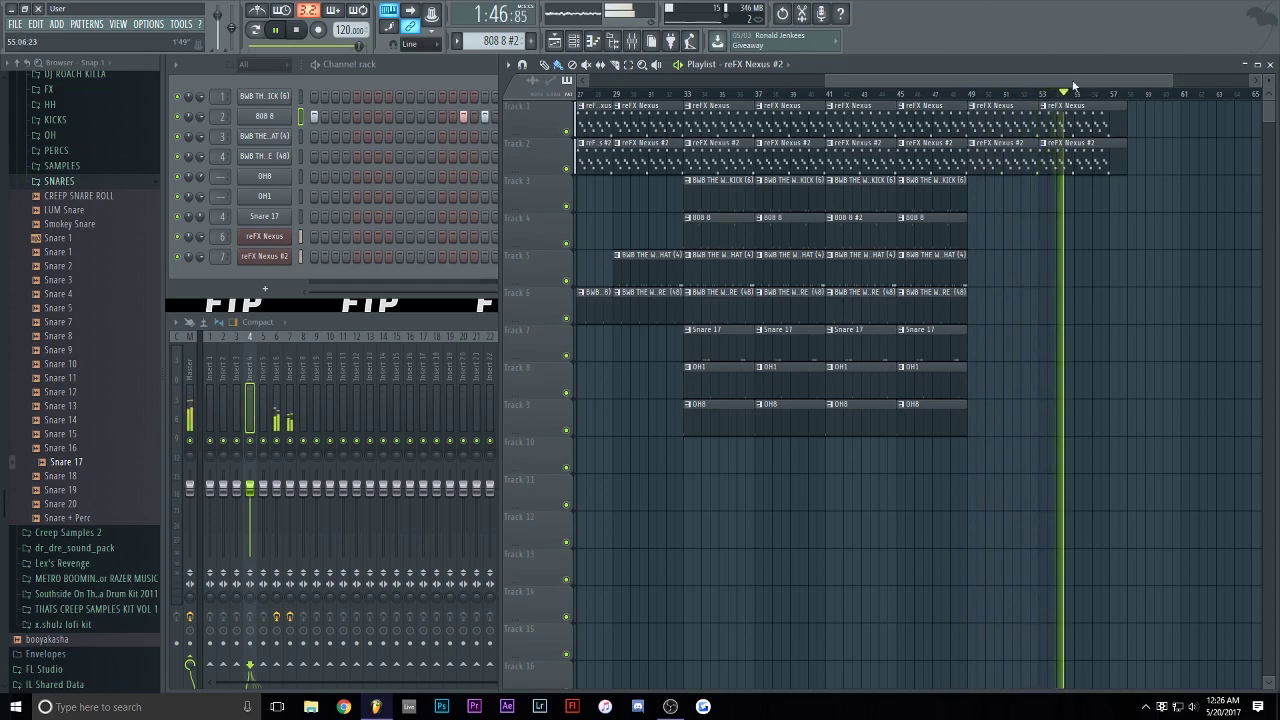
{"action": "left_click_drag", "start_coordinate": [1073, 84], "coordinate": [1020, 90]}
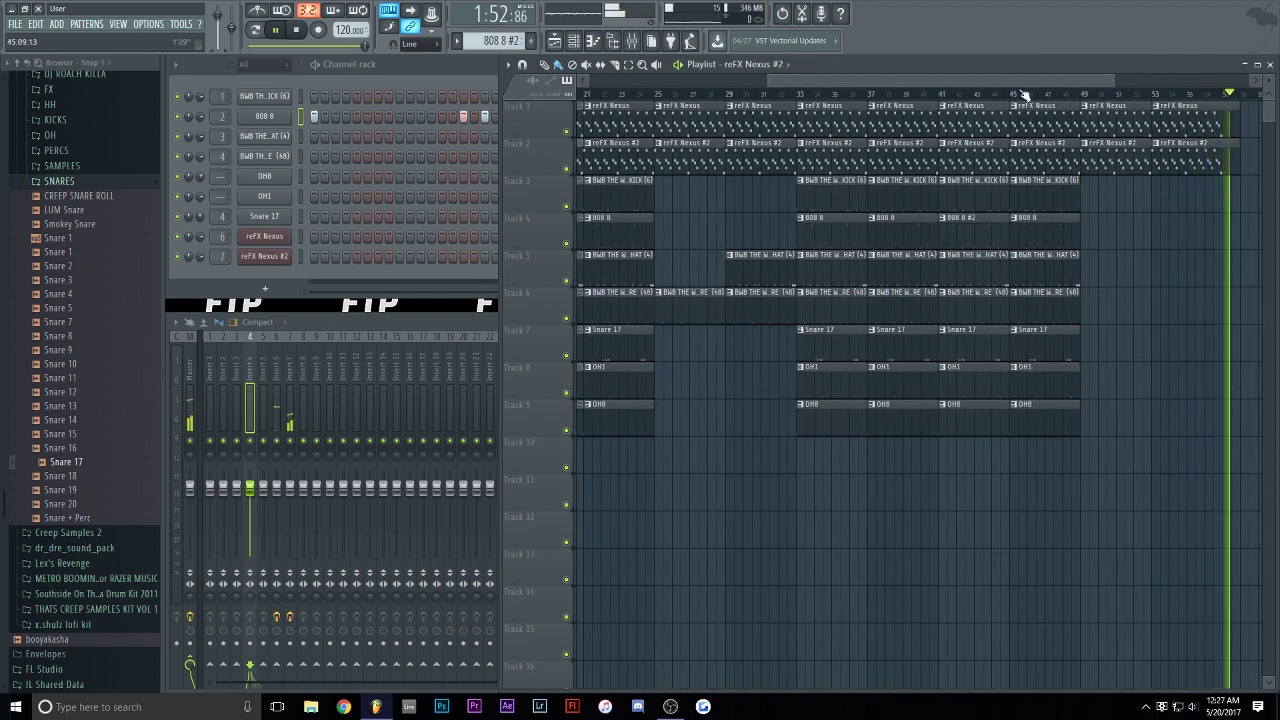
{"action": "key", "text": "space"}
{"action": "scroll", "coordinate": [1021, 95], "scroll_direction": "down", "scroll_amount": 3}
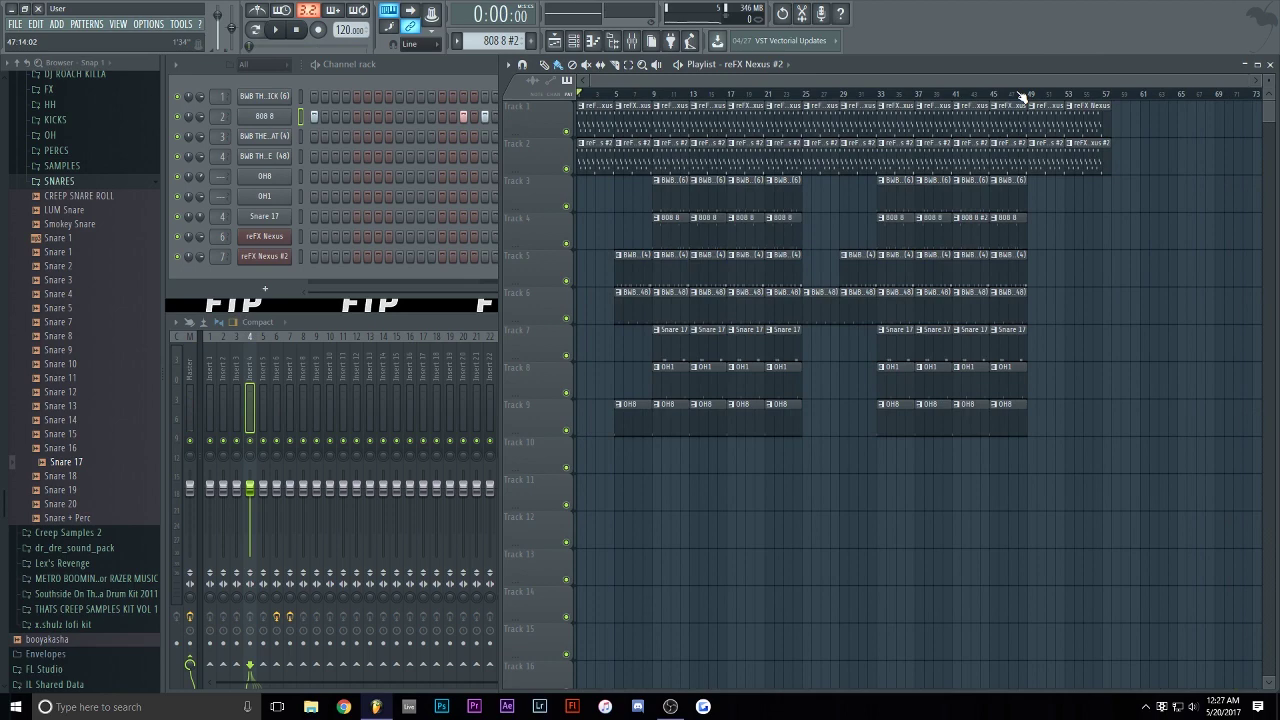